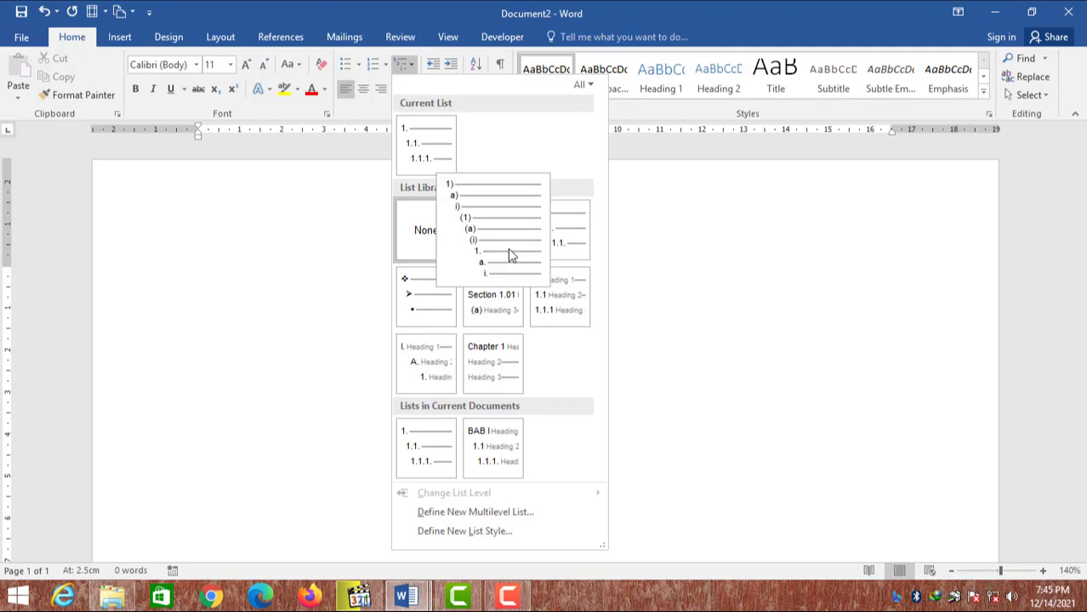
pyautogui.moveTo(553, 261)
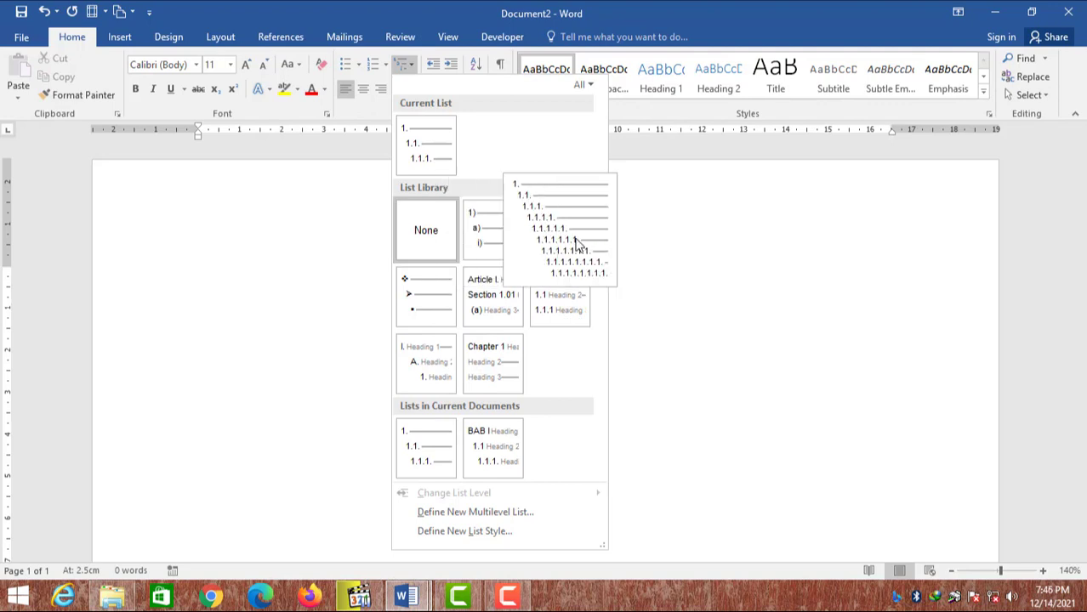
pyautogui.click(682, 15)
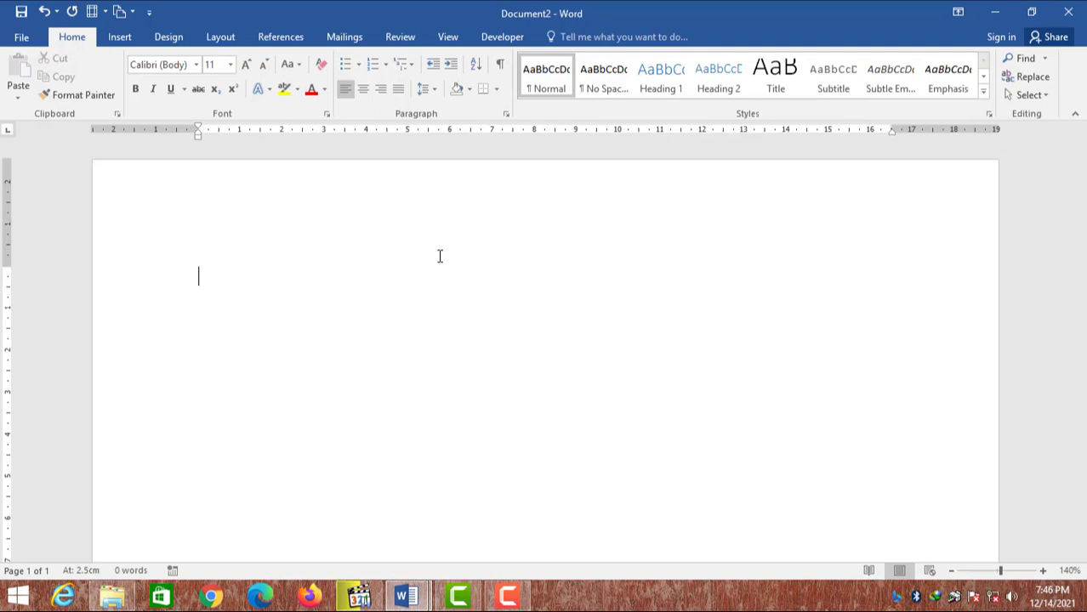
# Step: Enter the heading BAB I PENDAHULUAN and start a numbered list below it with item 1.1. LATAR BELAKANG
pyautogui.write('BAB I PENDAHU')
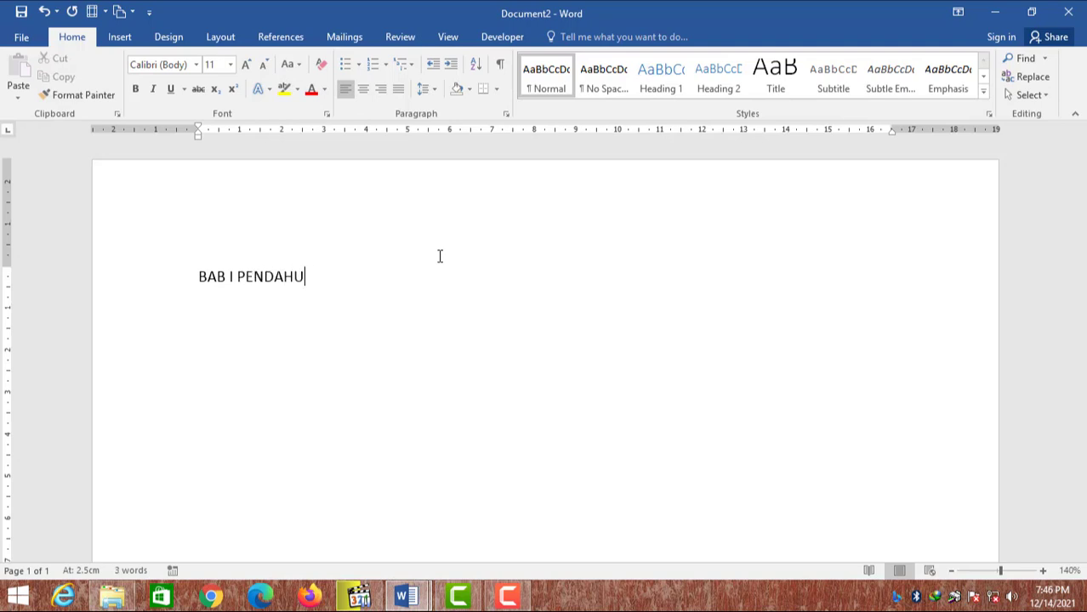
pyautogui.write('LUAN')
pyautogui.press('Return')
pyautogui.write('1.1.')
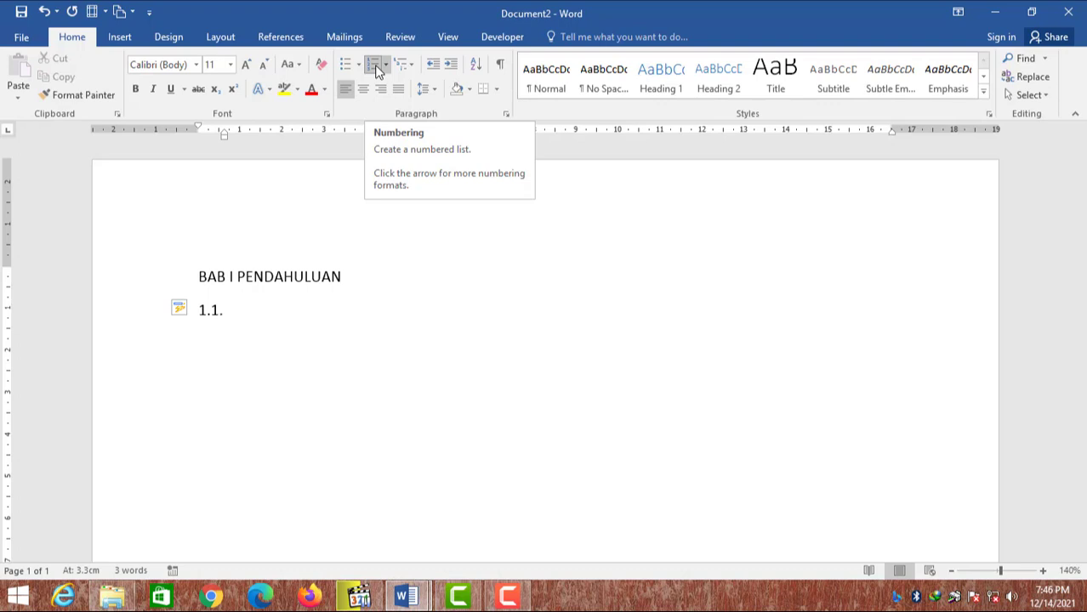
pyautogui.write('LATAR BELAKANG')
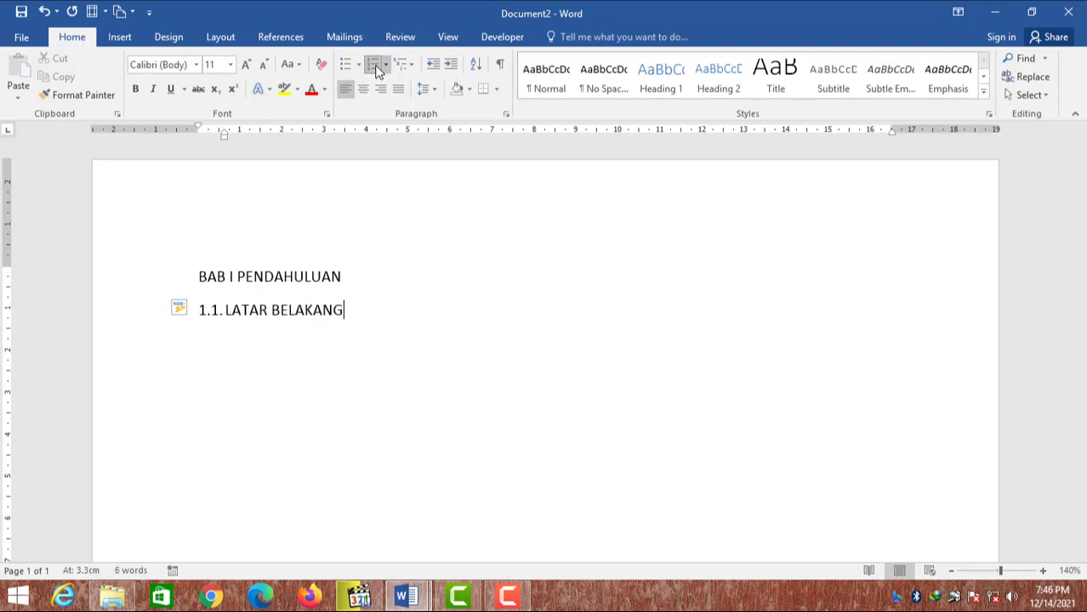
# Step: Add the list items PERUMUSAN MASALAH, HIPOTESIS and DST below LATAR BELAKANG
pyautogui.press('Return')
pyautogui.write('PERUMUSAN A')
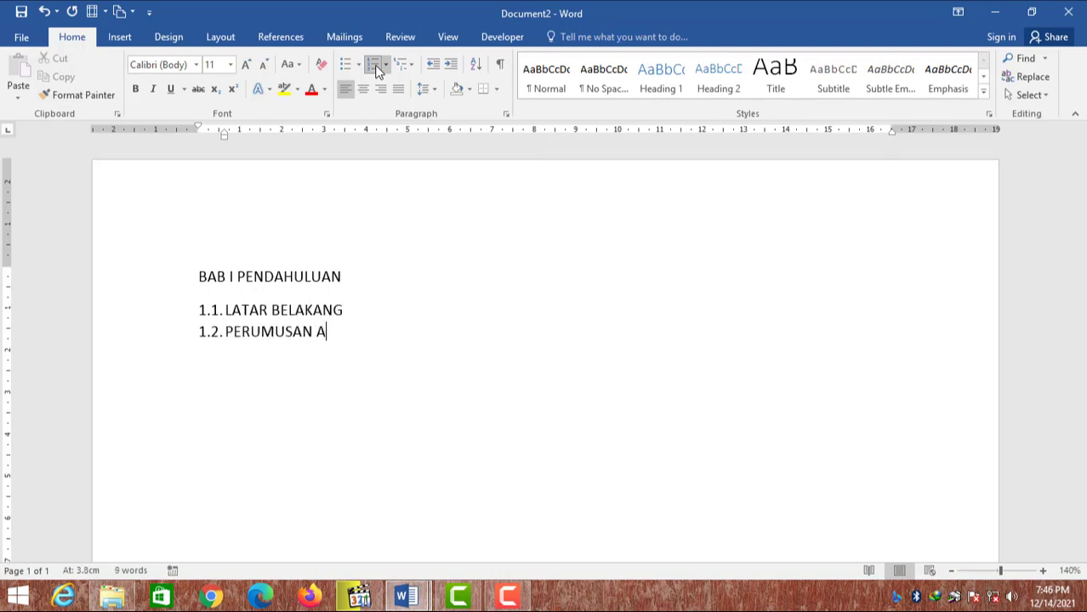
pyautogui.press('BackSpace')
pyautogui.write('MASALAH')
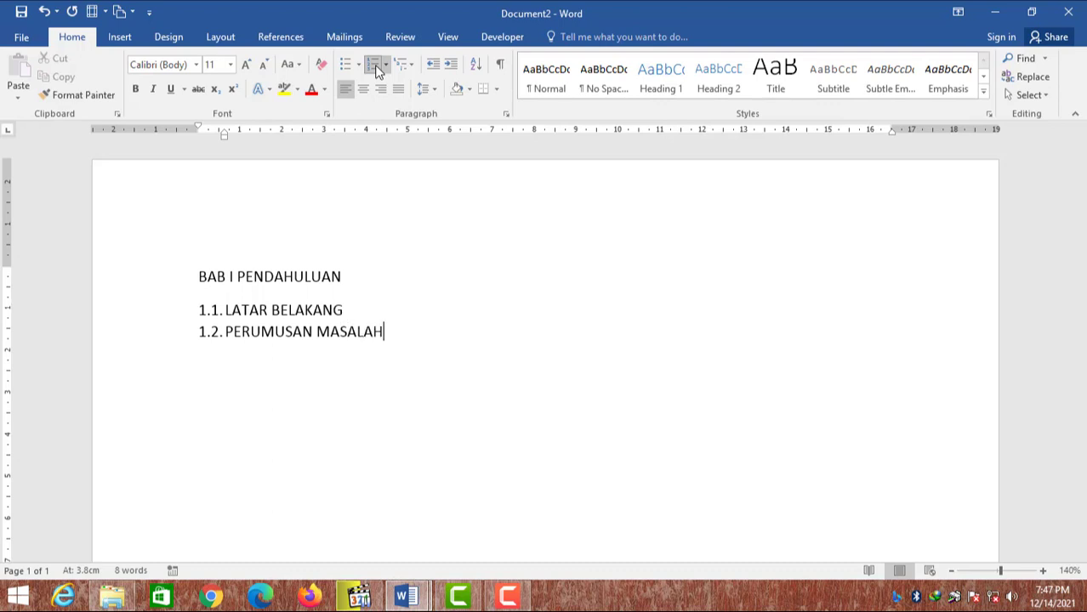
pyautogui.press('Return')
pyautogui.write('HIPOTEIS')
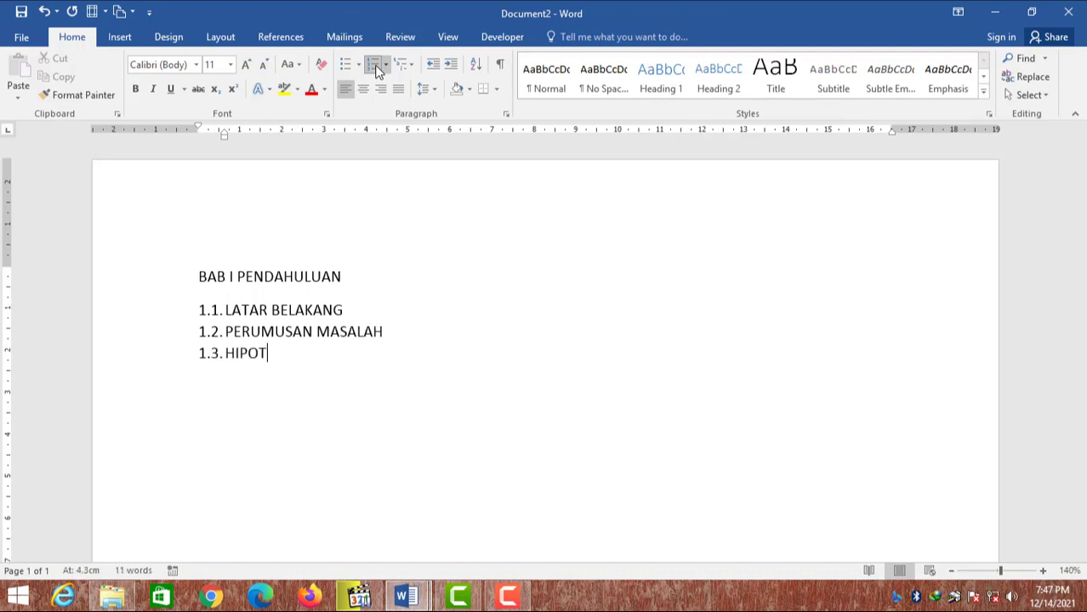
pyautogui.press('BackSpace')
pyautogui.press('BackSpace')
pyautogui.write('SIS')
pyautogui.press('Return')
pyautogui.write('DST')
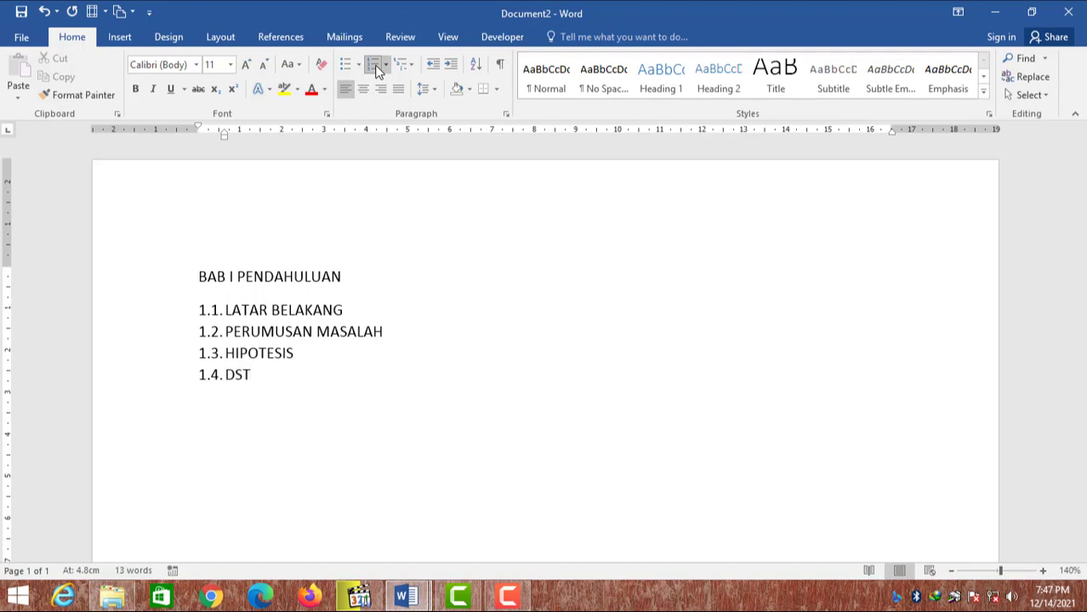
# Step: Insert an empty list item after LATAR BELAKANG and demote it one level to 1.1.1
pyautogui.press('Up')
pyautogui.press('Up')
pyautogui.press('End')
pyautogui.press('Return')
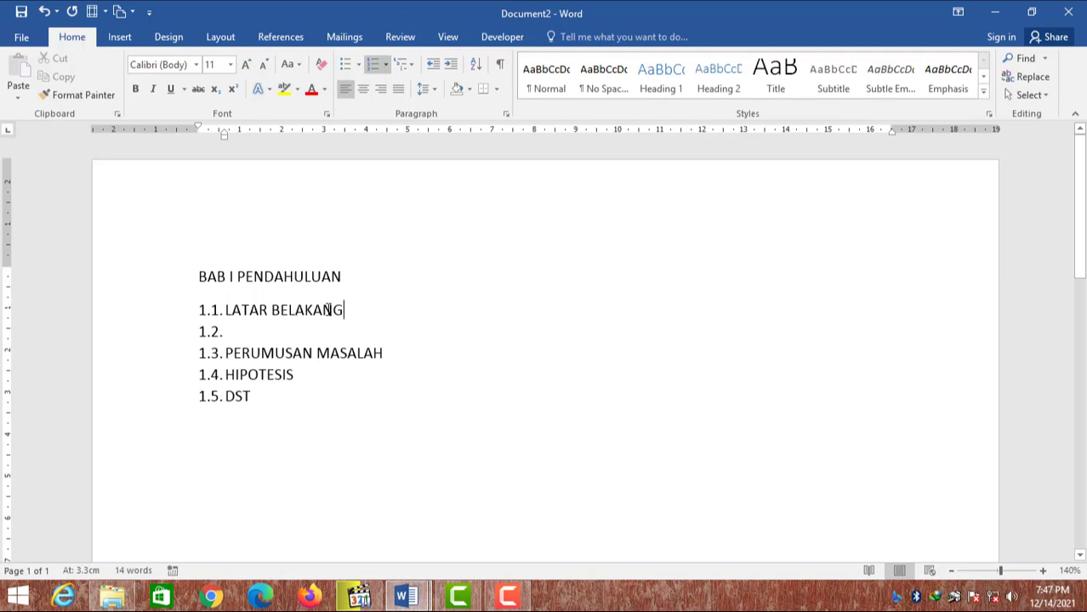
pyautogui.click(276, 333)
pyautogui.click(448, 68)
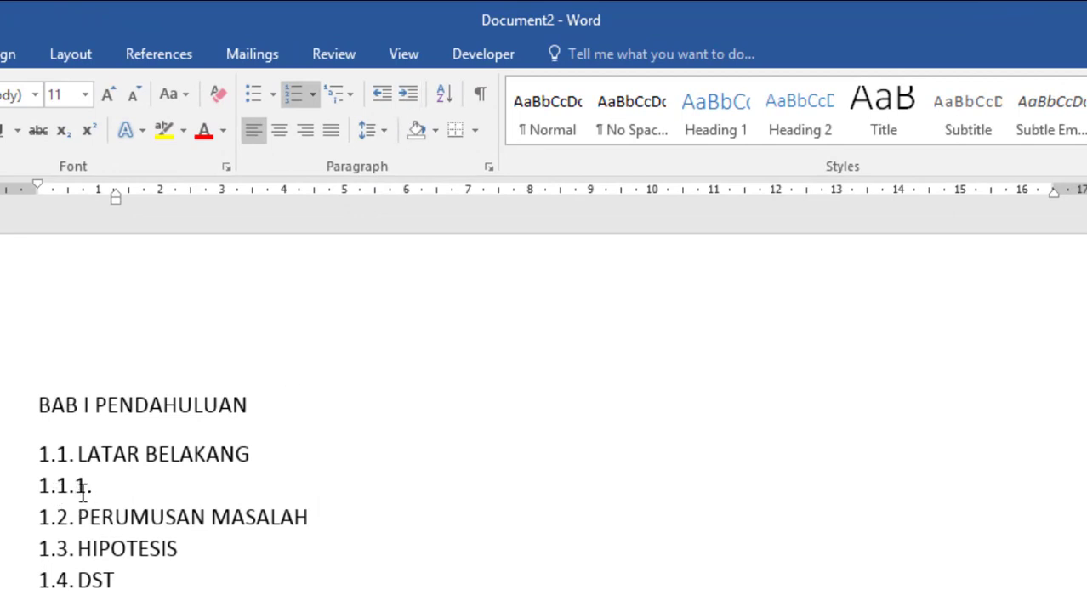
# Step: Shift the empty 1.1.1. item inward along the ruler, number at about 0.7 cm and text at about 2 cm
pyautogui.moveTo(118, 202); pyautogui.dragTo(154, 215)
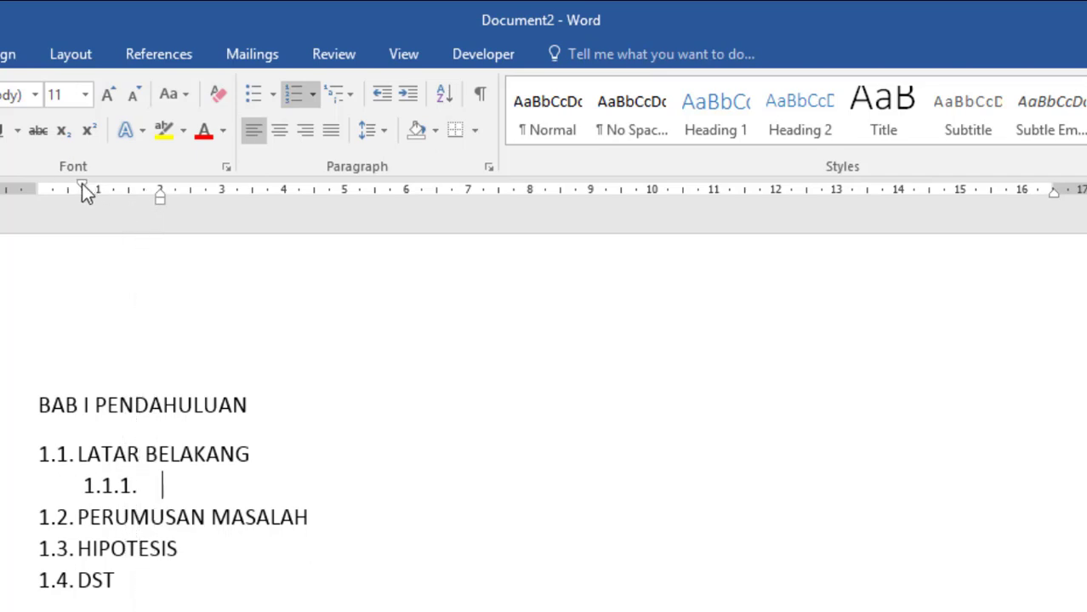
pyautogui.moveTo(80, 183); pyautogui.dragTo(79, 188)
pyautogui.moveTo(165, 194); pyautogui.dragTo(165, 194)
pyautogui.moveTo(83, 185); pyautogui.dragTo(78, 188)
# Step: Give the 1.1.1. item a First line special indent and a left indent of 0.6 cm in its paragraph settings
pyautogui.doubleClick(81, 184)
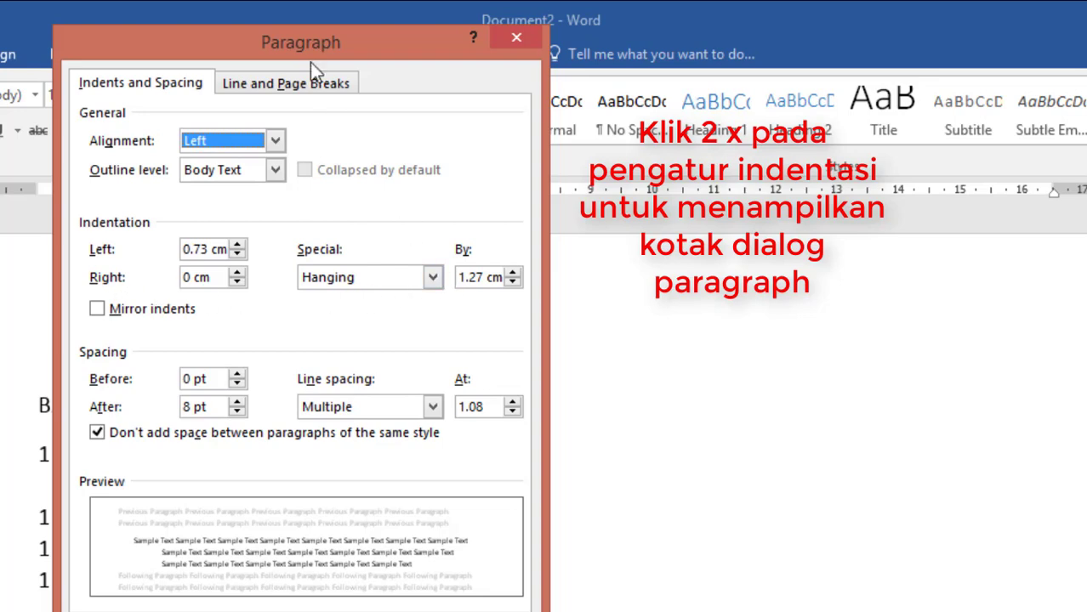
pyautogui.moveTo(312, 38); pyautogui.dragTo(542, 38)
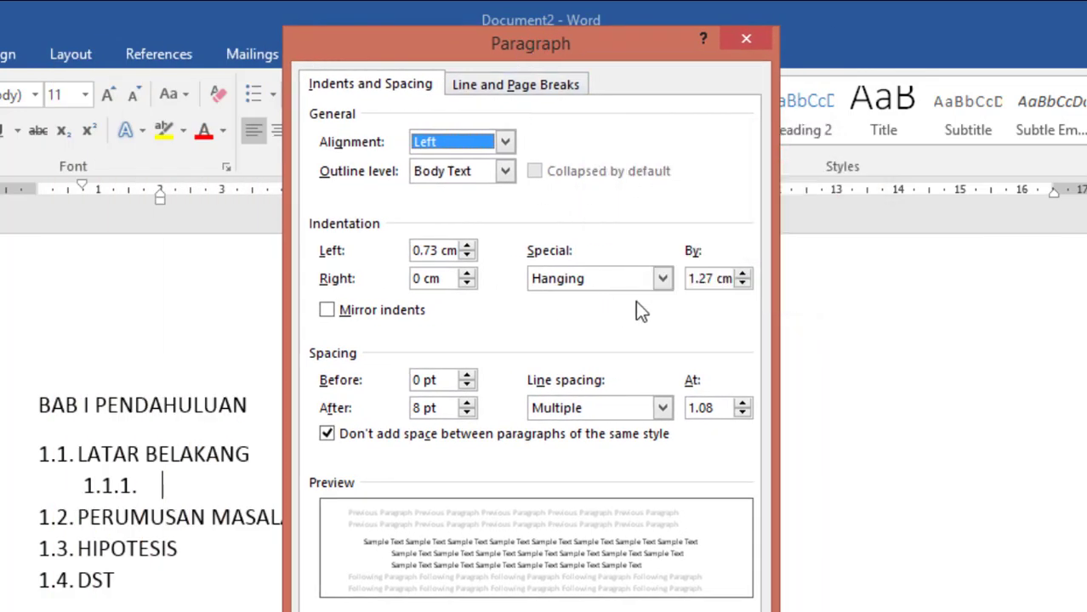
pyautogui.click(662, 279)
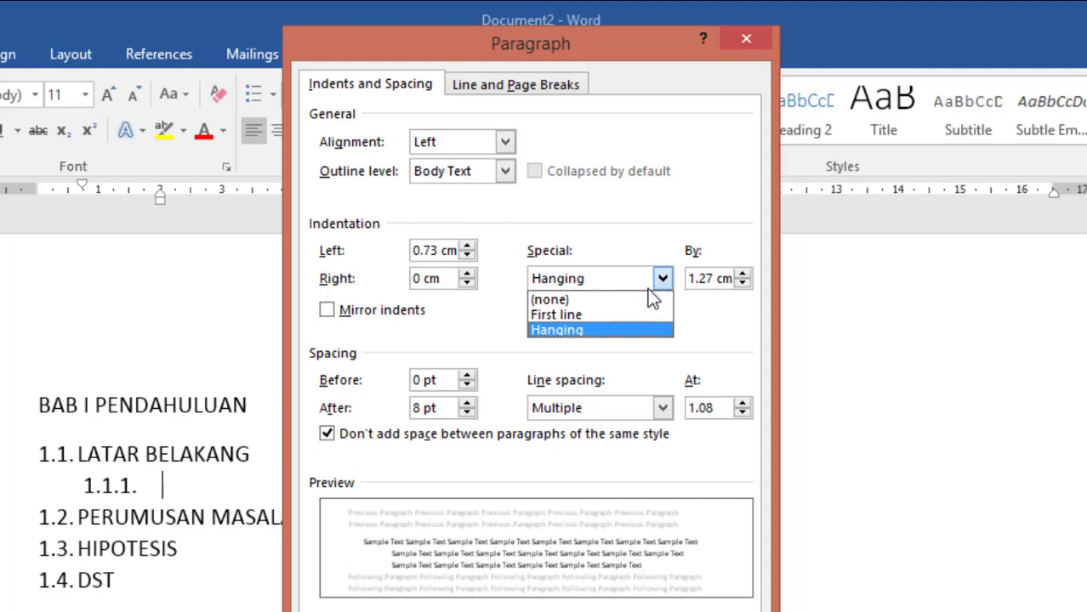
pyautogui.click(633, 314)
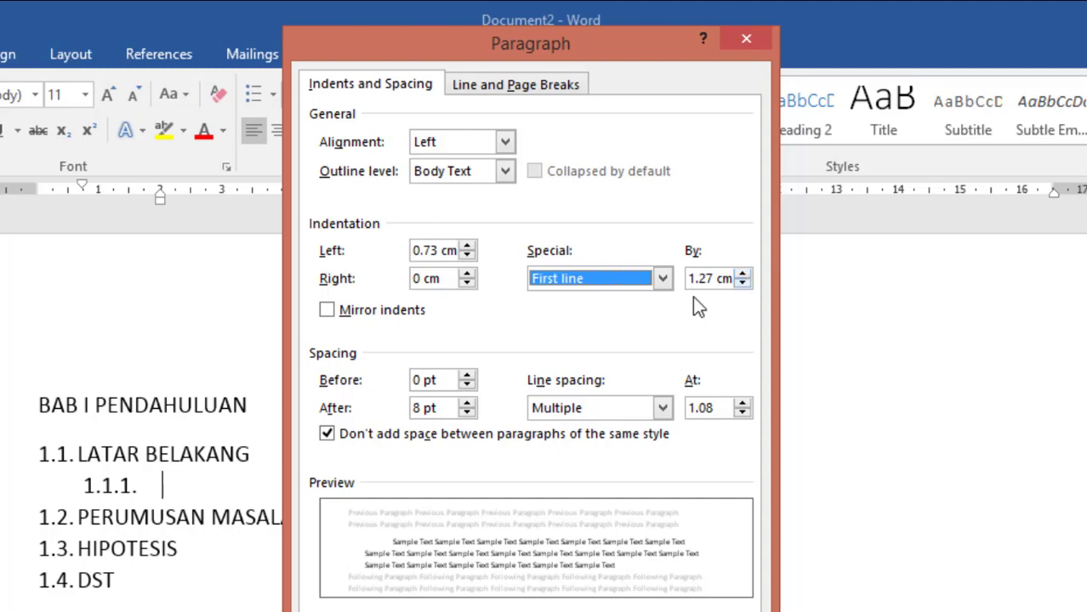
pyautogui.click(467, 256)
pyautogui.click(466, 256)
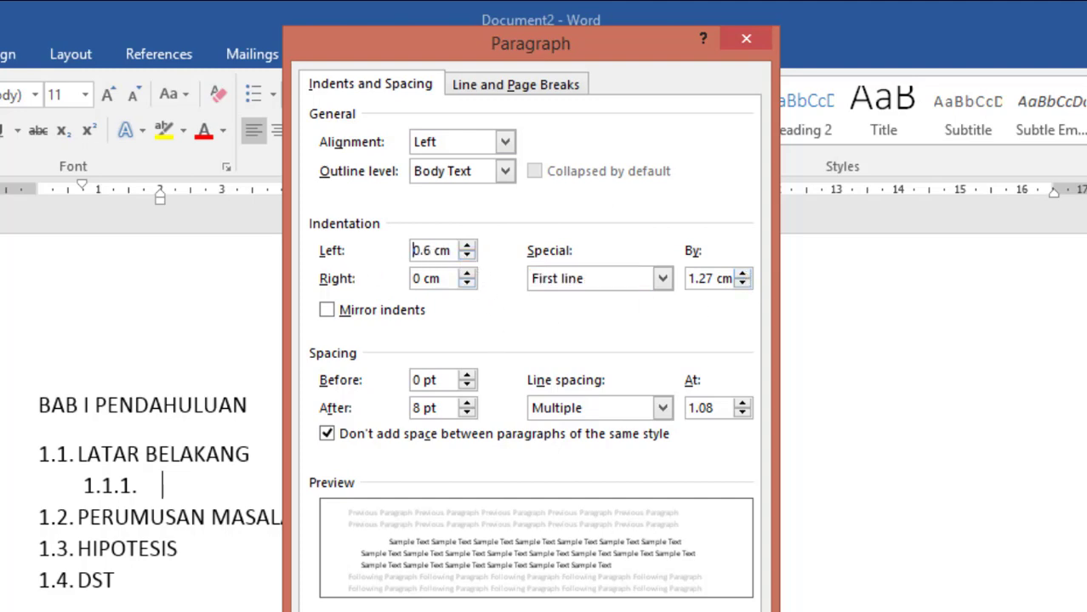
pyautogui.press('Return')
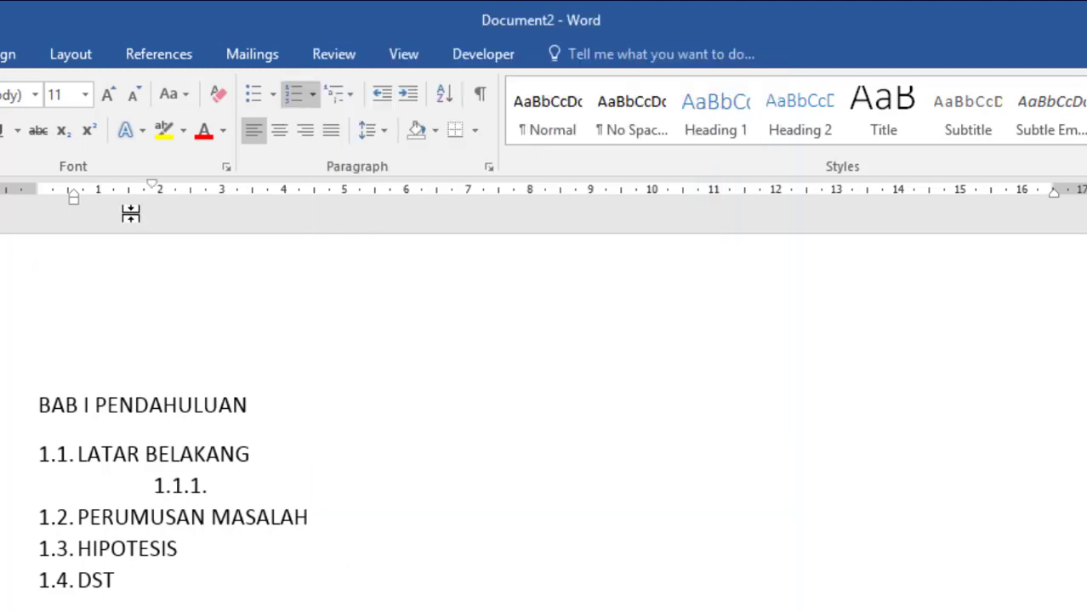
# Step: Return the 1.1.1. item to a hanging indent using the ruler markers and set its left indent to 0.6 cm
pyautogui.moveTo(151, 186)
pyautogui.mouseDown()
pyautogui.moveTo(69, 191)
pyautogui.moveTo(123, 201)
pyautogui.moveTo(70, 187)
pyautogui.mouseUp()
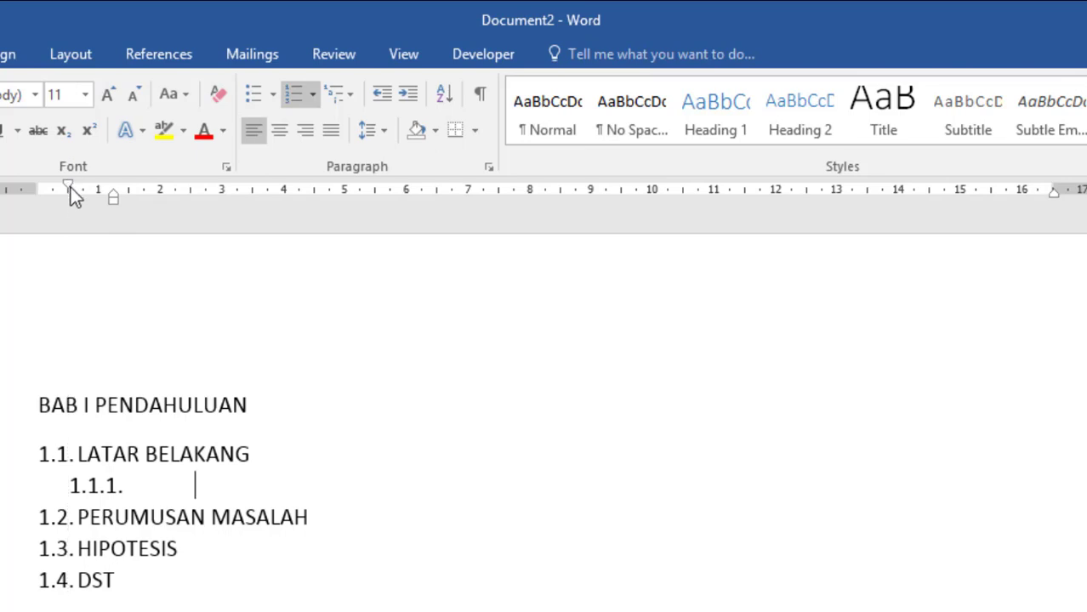
pyautogui.doubleClick(69, 187)
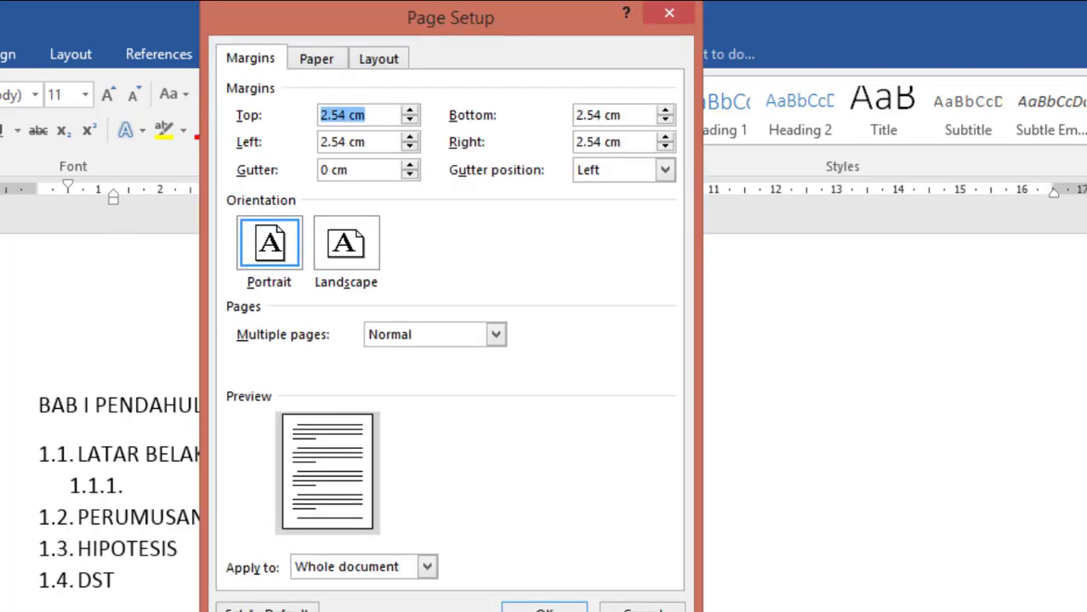
pyautogui.click(642, 609)
pyautogui.doubleClick(113, 196)
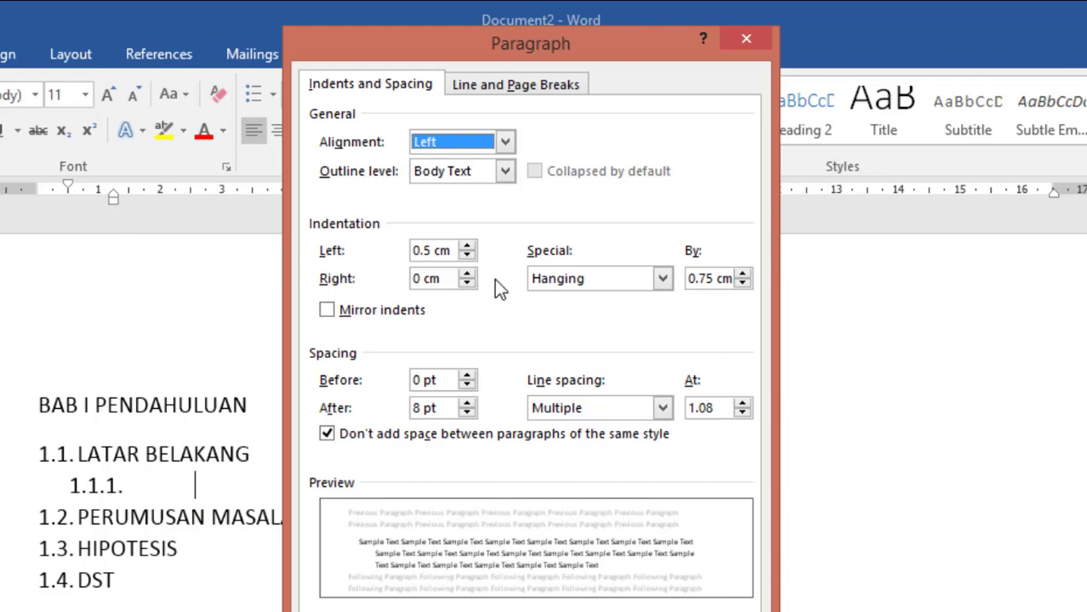
pyautogui.click(431, 250)
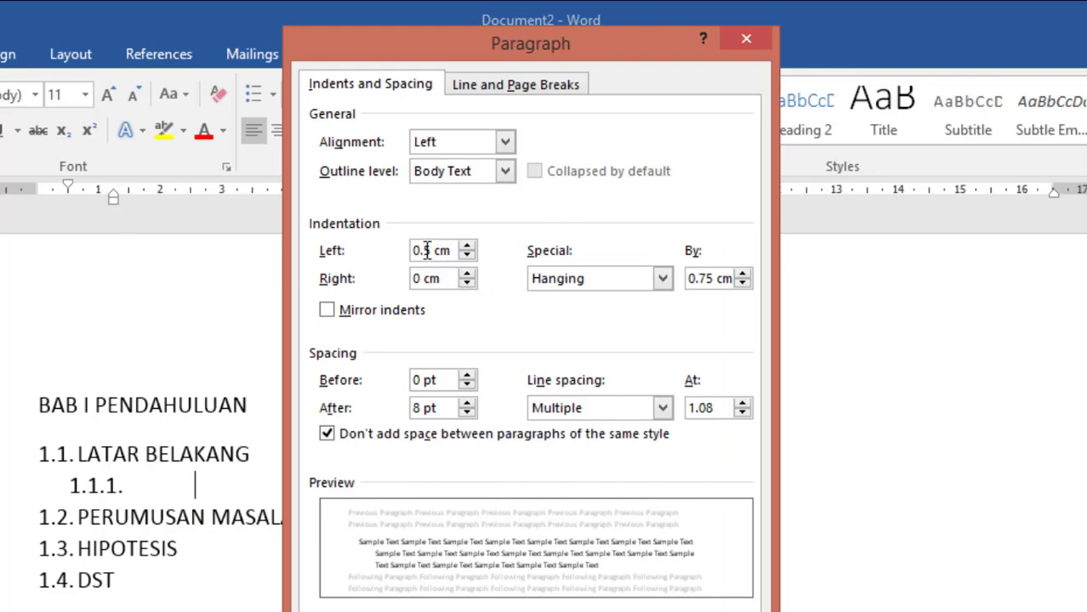
pyautogui.moveTo(429, 251); pyautogui.dragTo(423, 251)
pyautogui.write('6')
pyautogui.press('Return')
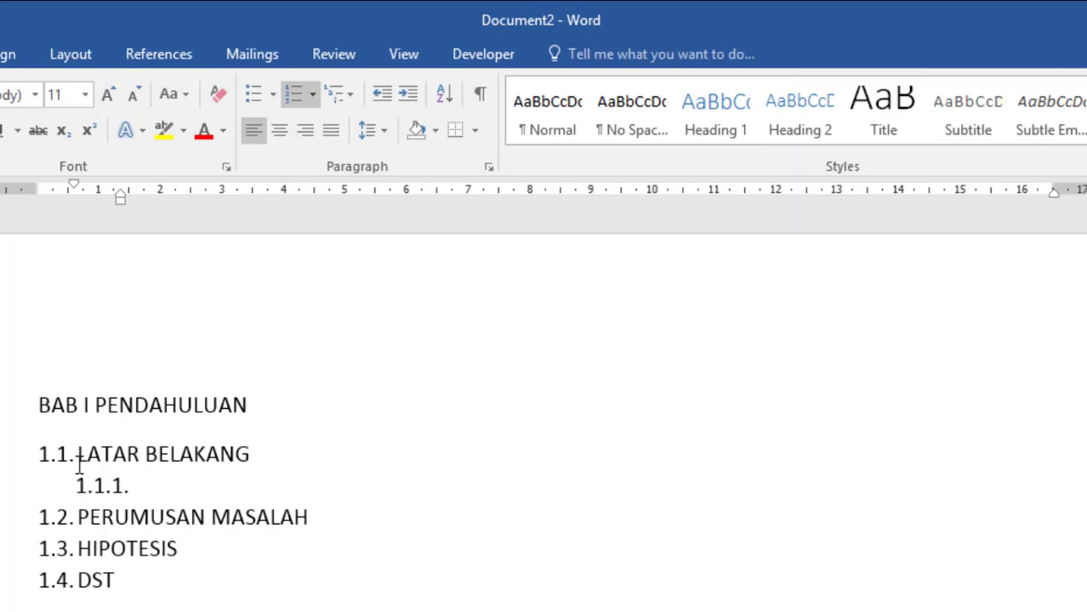
# Step: Move the 1.1.1. item's hanging indent to about 1.75 cm and enter the text FDLSK JFSDL FJDLSKJF SLDKFJS LK
pyautogui.moveTo(121, 195); pyautogui.dragTo(146, 205)
pyautogui.write('FD')
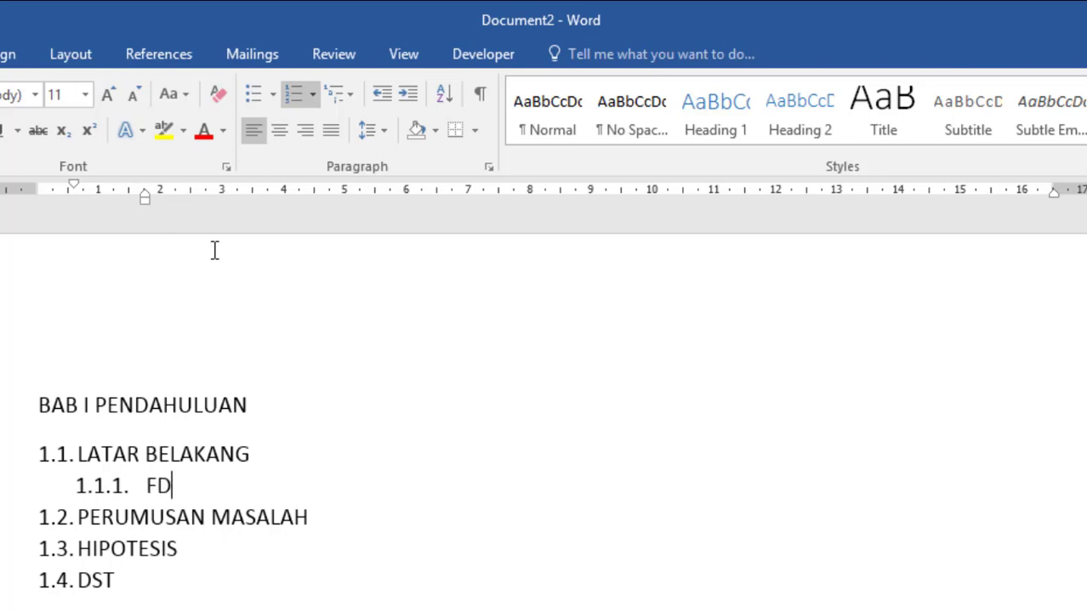
pyautogui.write('LSK JFSDL FJDLSKJF SLDKFJS LK')
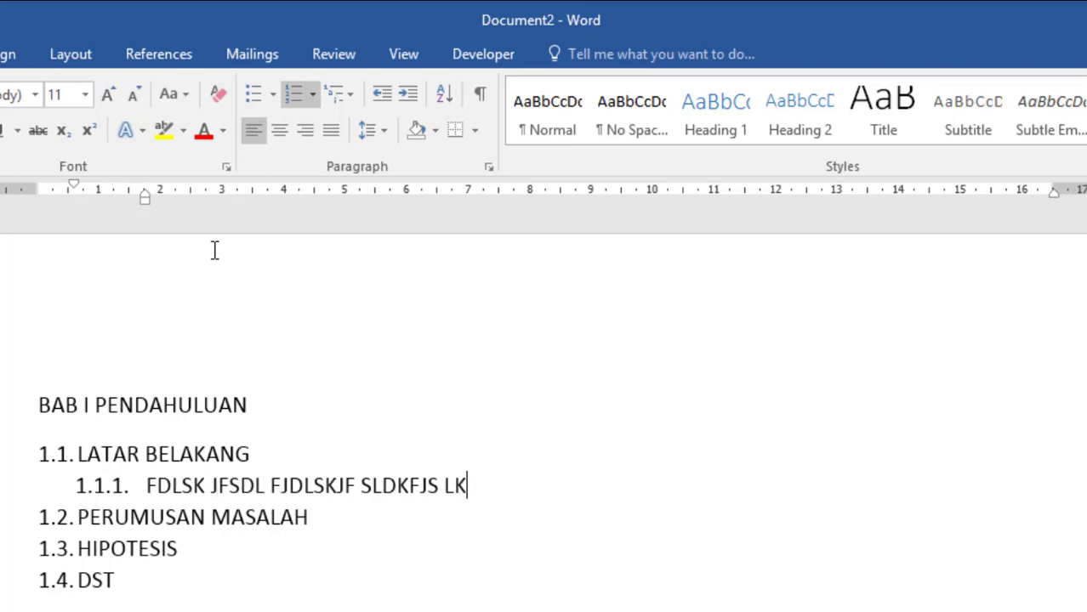
# Step: Add the sub-items FDSKJHFSKJDF, FSDKLJFSLDKJF and FSLDJLSF below item 1.1.1
pyautogui.press('Return')
pyautogui.write('FDSKJHFSKJDF')
pyautogui.press('Return')
pyautogui.write('F')
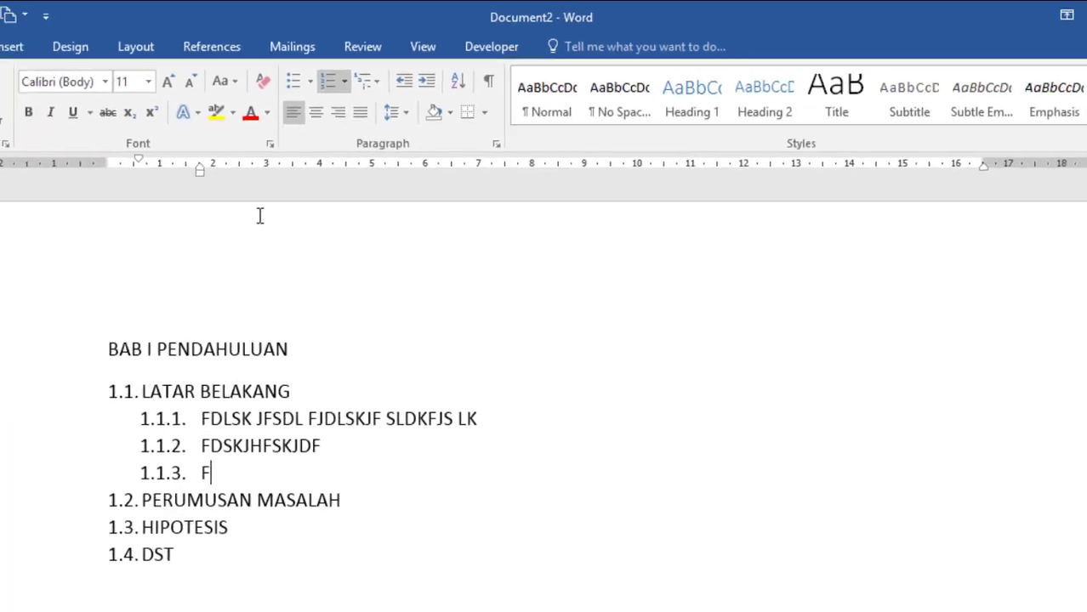
pyautogui.write('SDKLJFSLDKJF')
pyautogui.press('Return')
pyautogui.write('FSLDJLSF')
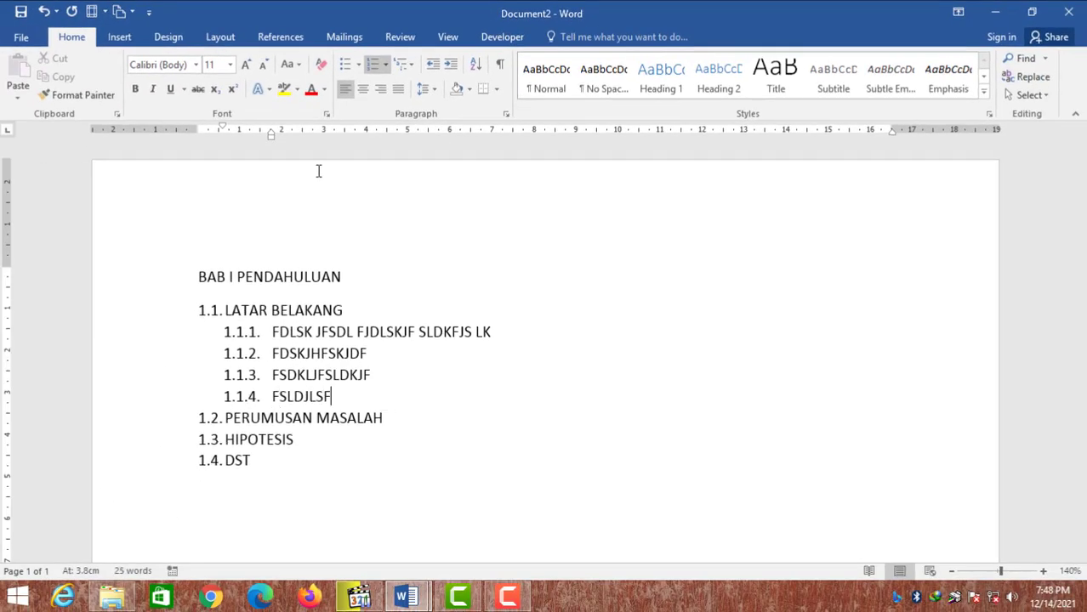
# Step: Add the item FSLJFLSD after FSLDJLSF and promote it one level to 1.2
pyautogui.press('Return')
pyautogui.write('FSLJFLSD')
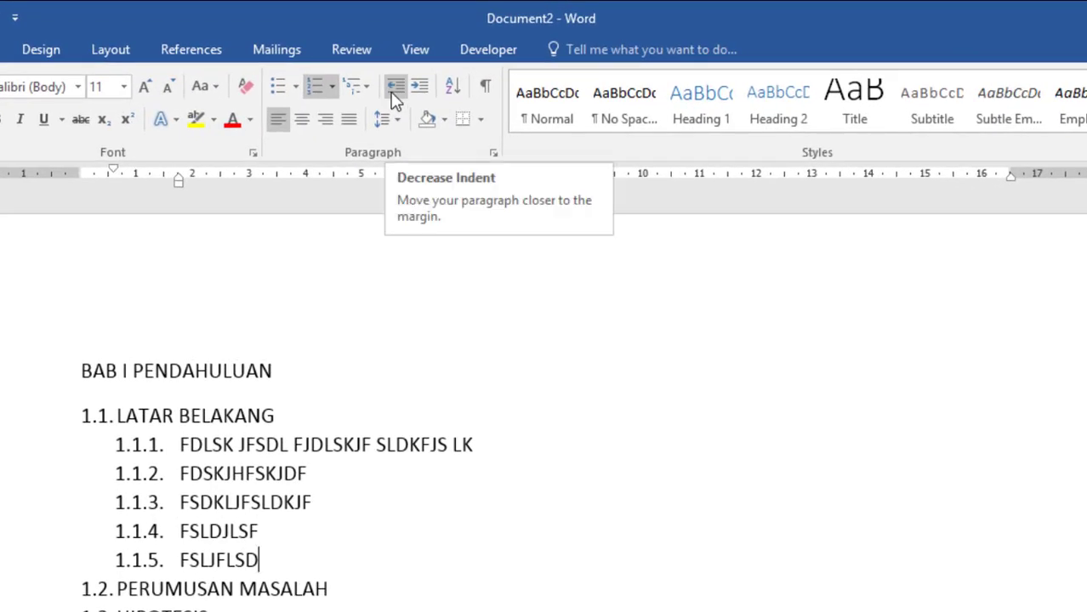
pyautogui.click(394, 98)
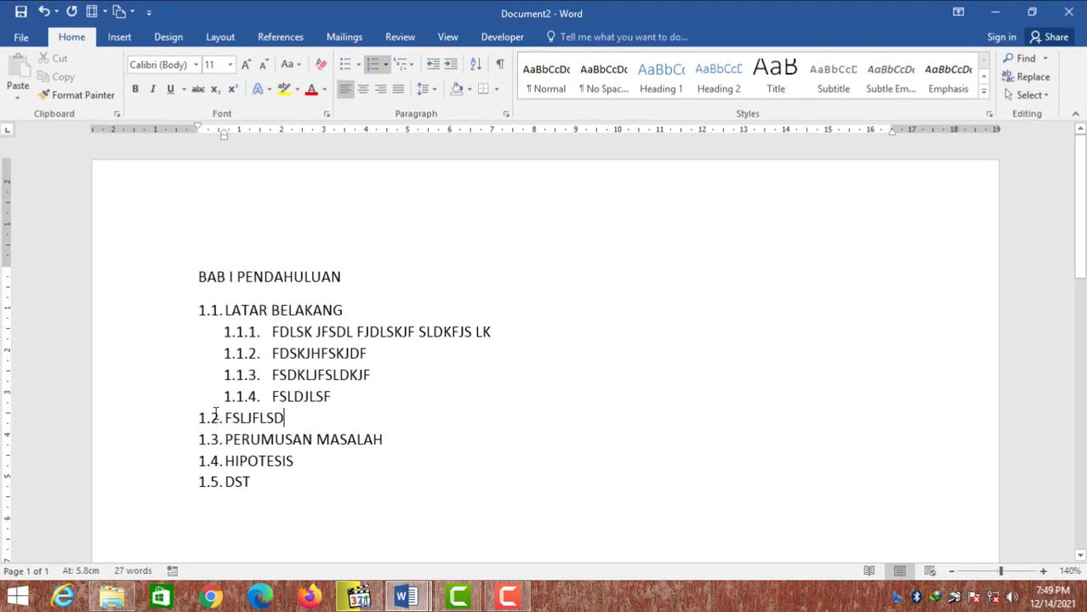
# Step: Add an empty item below FSLJFLSD, demote it to 1.2.1. and set its left indent to 0.6 cm
pyautogui.press('Return')
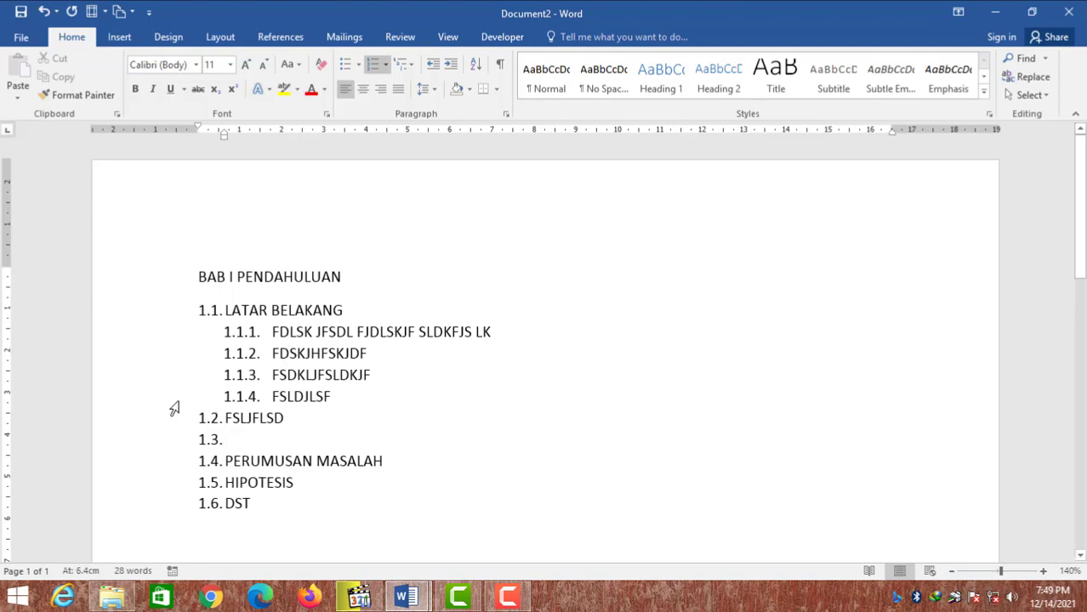
pyautogui.click(452, 72)
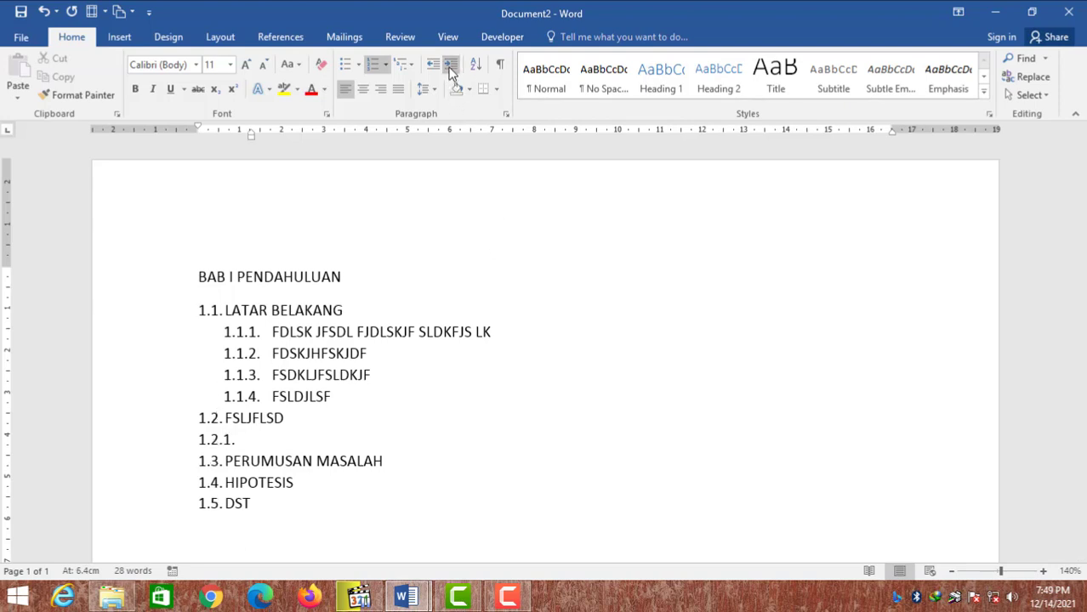
pyautogui.moveTo(254, 137)
pyautogui.mouseDown()
pyautogui.moveTo(280, 138)
pyautogui.moveTo(226, 128)
pyautogui.mouseUp()
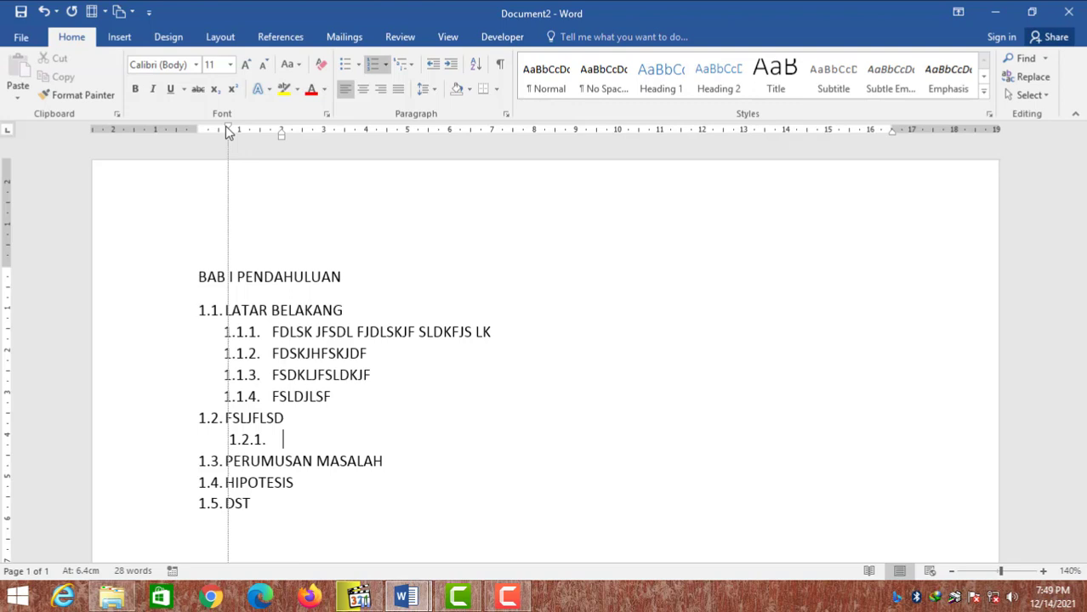
pyautogui.doubleClick(226, 126)
pyautogui.click(470, 171)
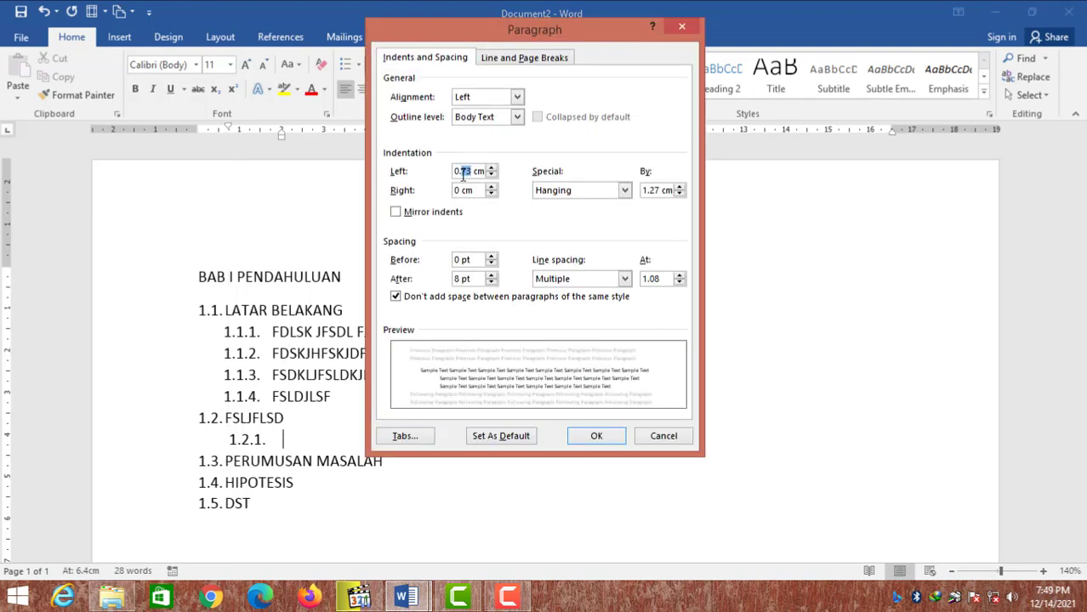
pyautogui.write('6')
pyautogui.click(608, 435)
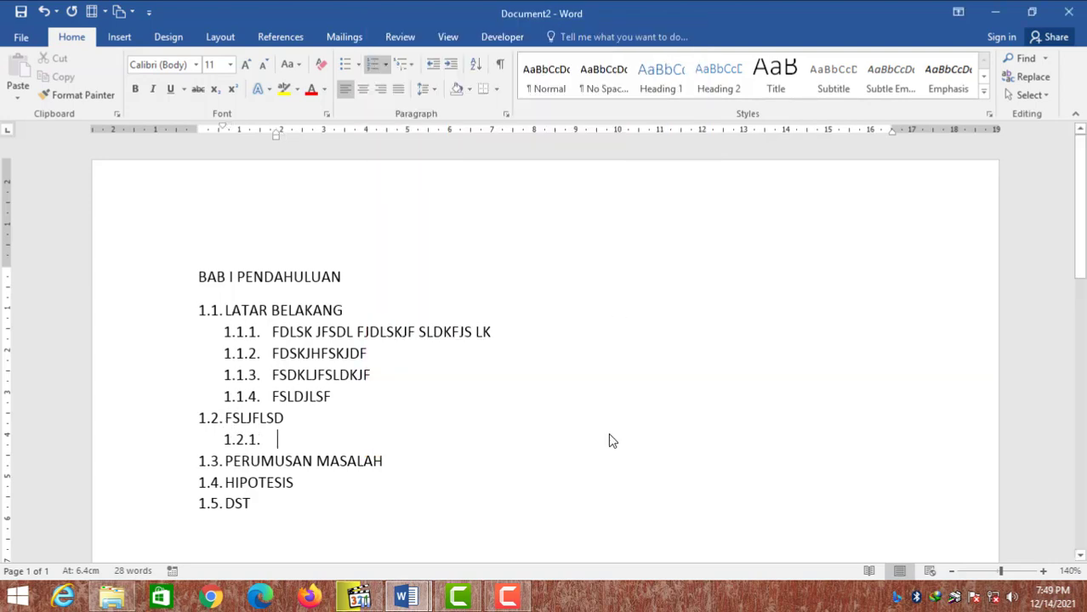
# Step: Enter JFDJLSDFJLS as item 1.2.1. and add FSDKLFJLSKD as the following sub-item
pyautogui.moveTo(276, 136); pyautogui.dragTo(276, 136)
pyautogui.write('JFDJLSDFJLS')
pyautogui.press('Return')
pyautogui.write('FSDKLFJLSKD')
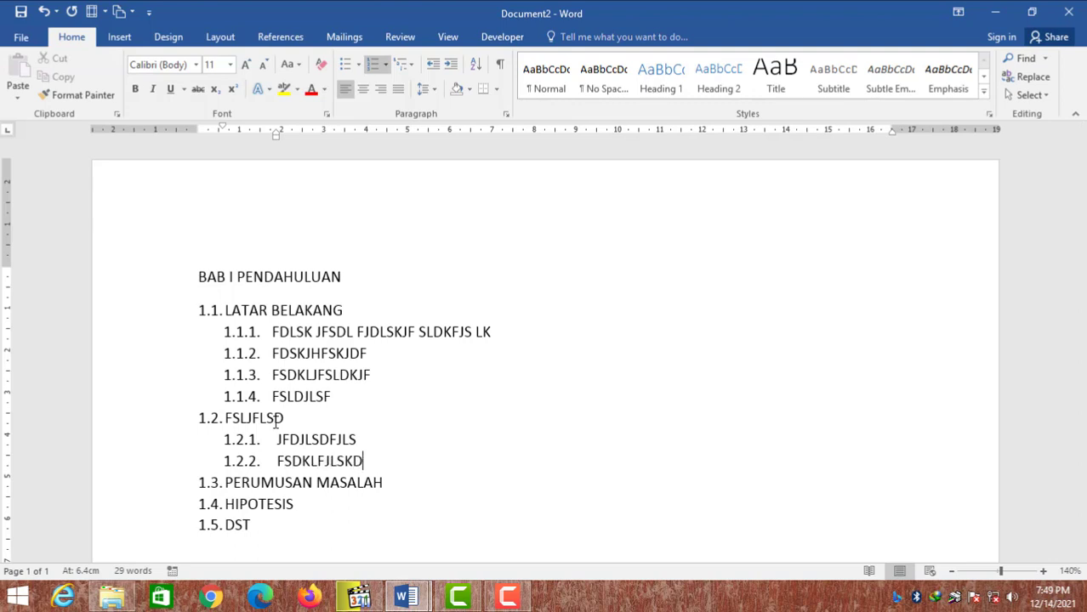
# Step: Add the item FSDLKFJSLKD after FSDKLFJLSKD, promoted one level to 1.3., with an unnumbered blank line below it
pyautogui.press('Return')
pyautogui.write('FSDLKFJSLKD')
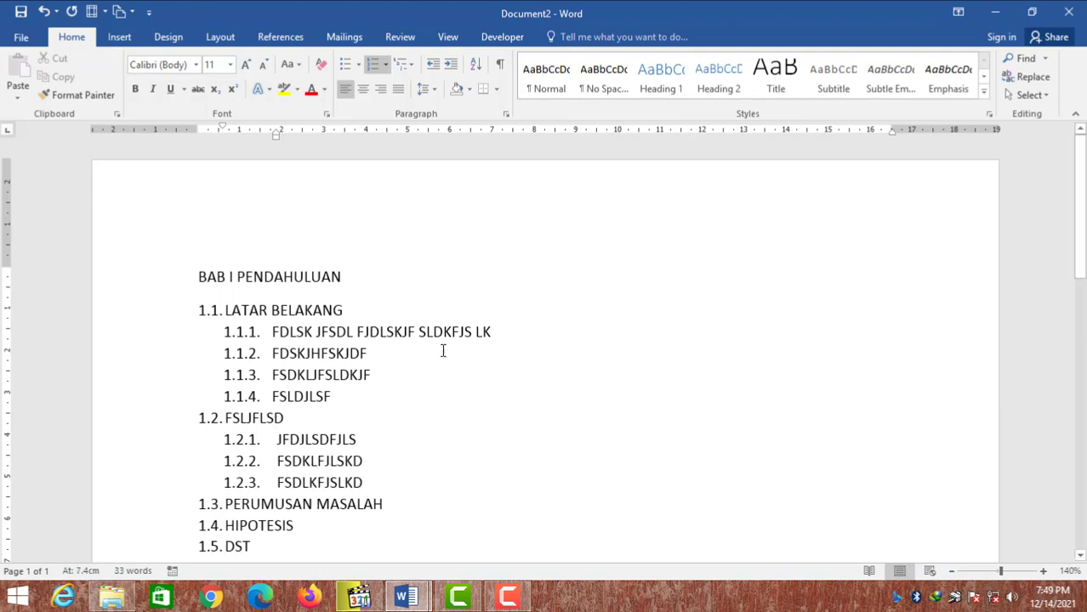
pyautogui.click(433, 66)
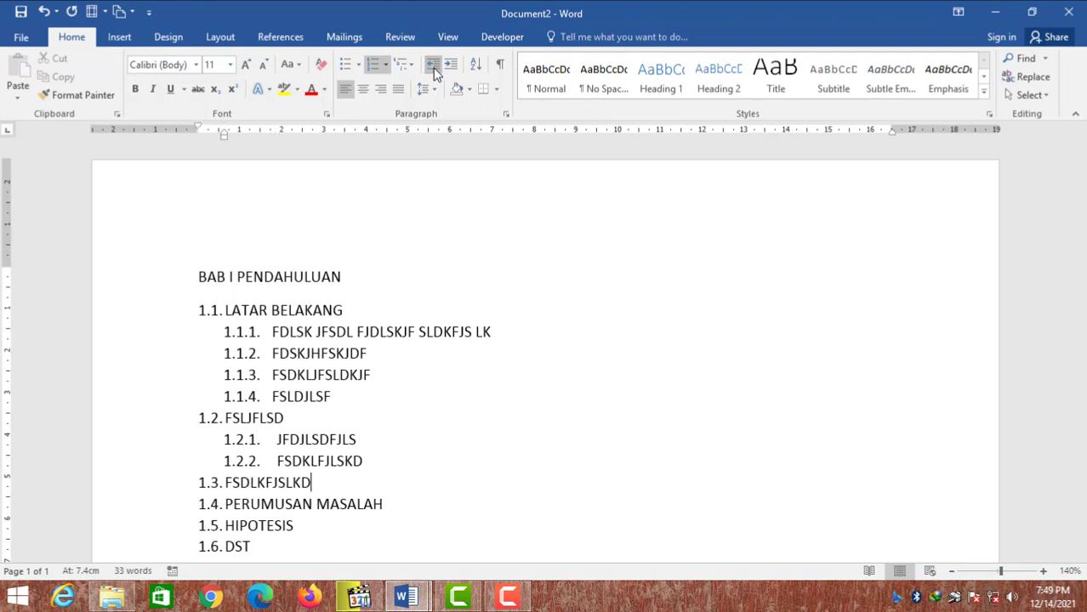
pyautogui.press('Return')
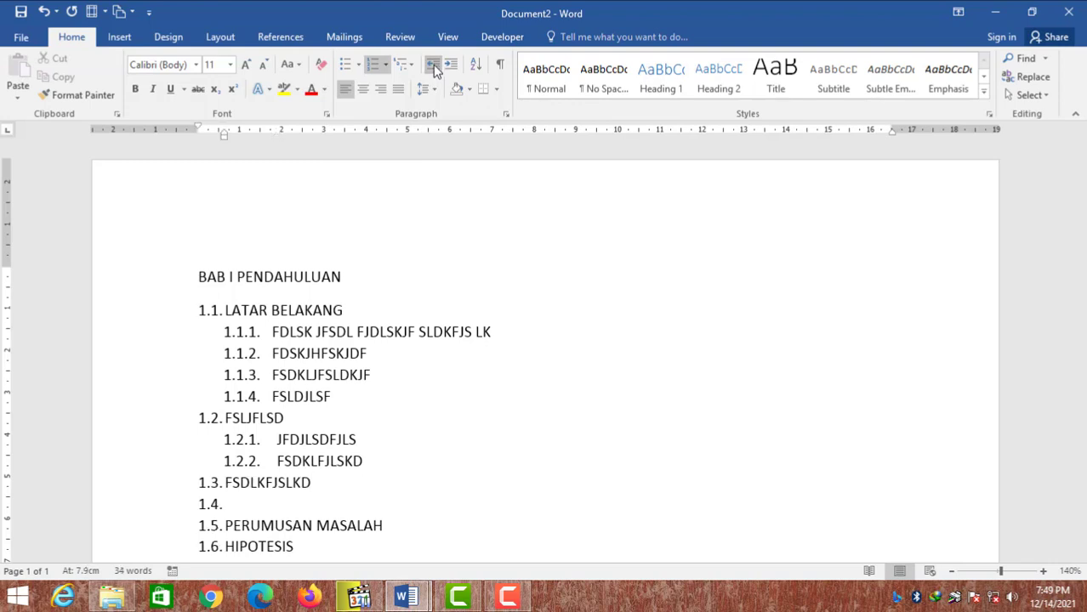
pyautogui.press('BackSpace')
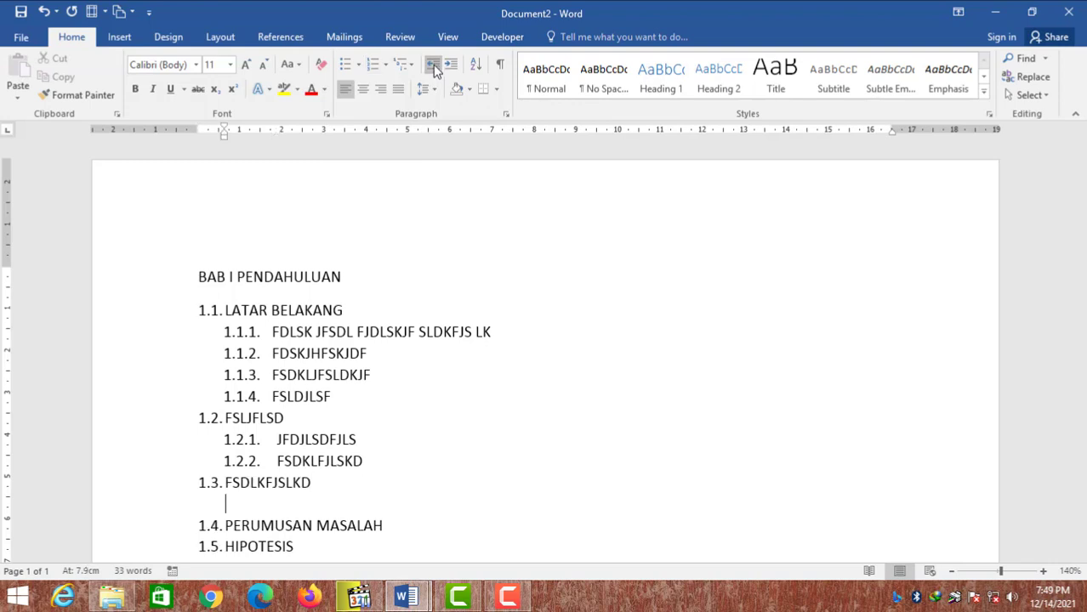
# Step: Insert an unnumbered blank line directly below heading 1.1. LATAR BELAKANG, aligned with the heading text
pyautogui.press('Up')
pyautogui.press('Up')
pyautogui.press('Up')
pyautogui.press('Up')
pyautogui.press('Up')
pyautogui.press('Up')
pyautogui.press('Up')
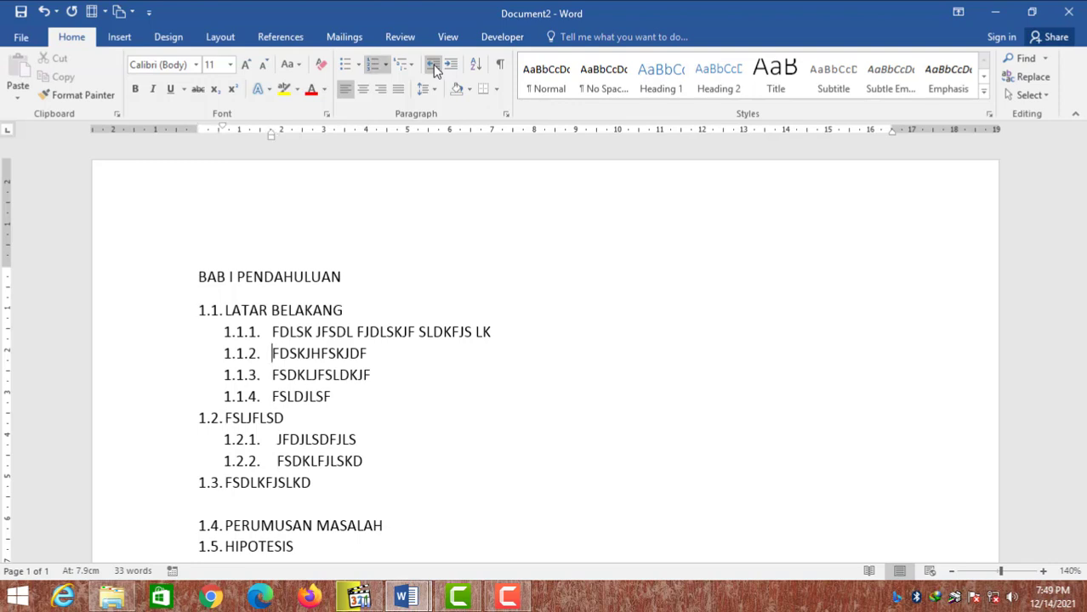
pyautogui.press('Up')
pyautogui.press('Up')
pyautogui.press('Return')
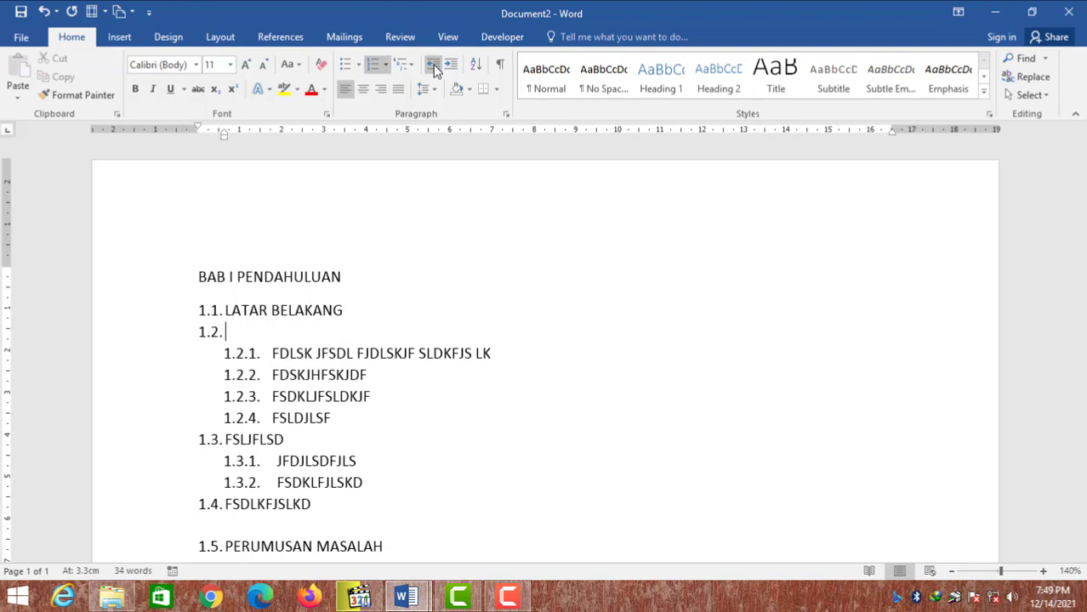
pyautogui.press('BackSpace')
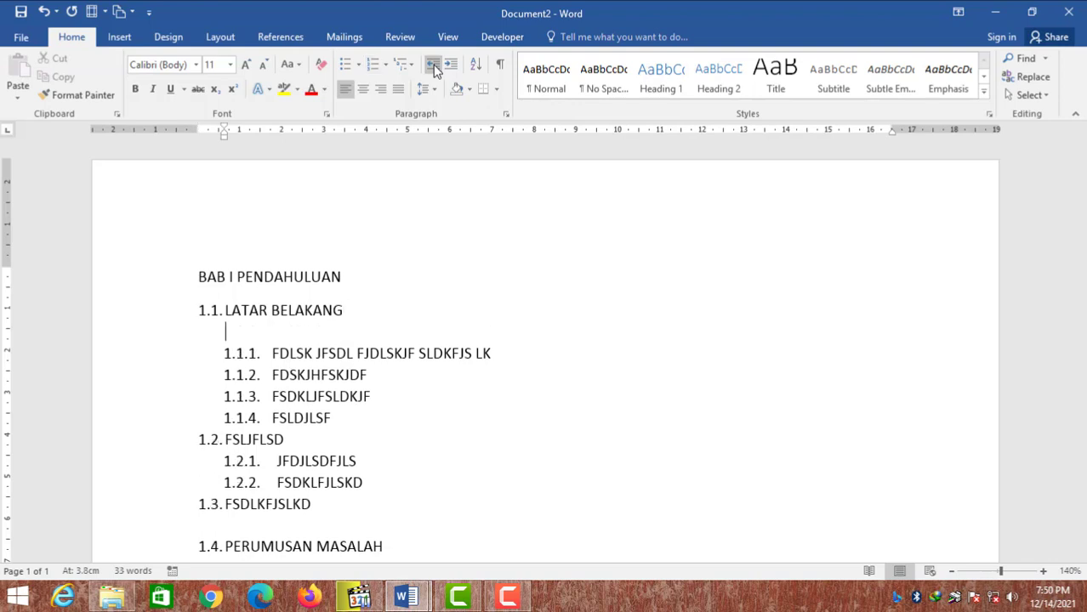
# Step: Fill the line below LATAR BELAKANG with a two-line lowercase filler paragraph beginning "Fkjsd dksf ksdjghfkdj", followed by a blank line
pyautogui.write('FSKDJ FSDJH')
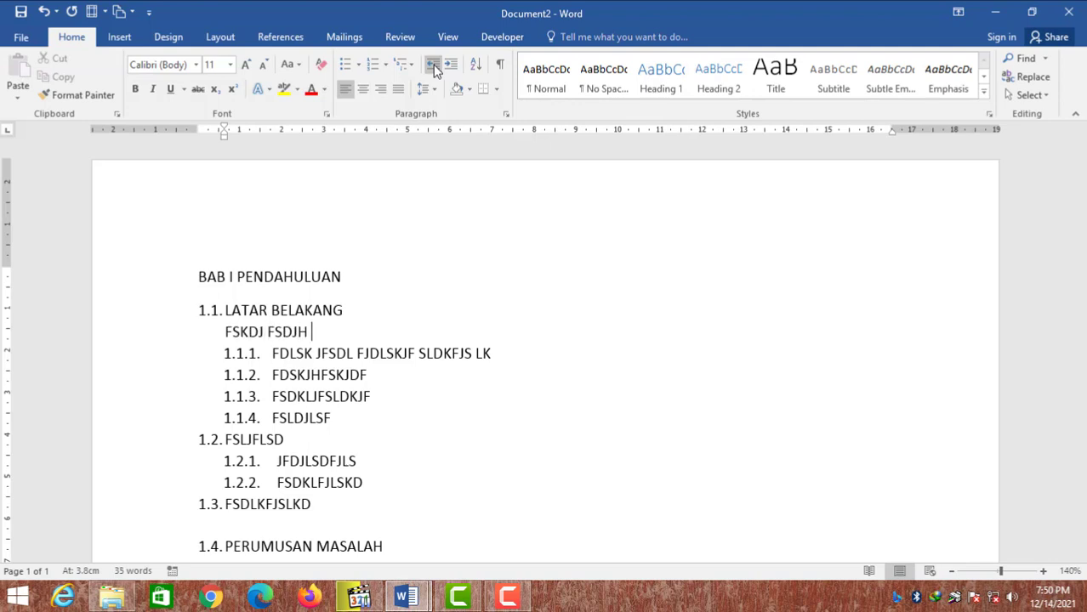
pyautogui.hotkey('shift', 'Home')
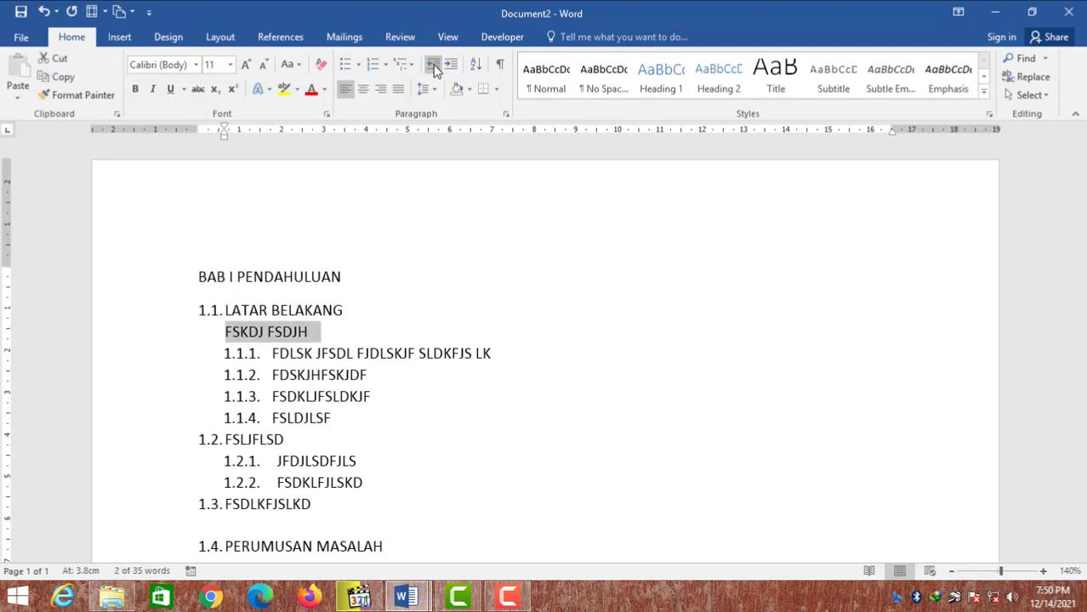
pyautogui.write('fkjsd dksf ksdjghfkdj hgkdhfkjhd gfk')
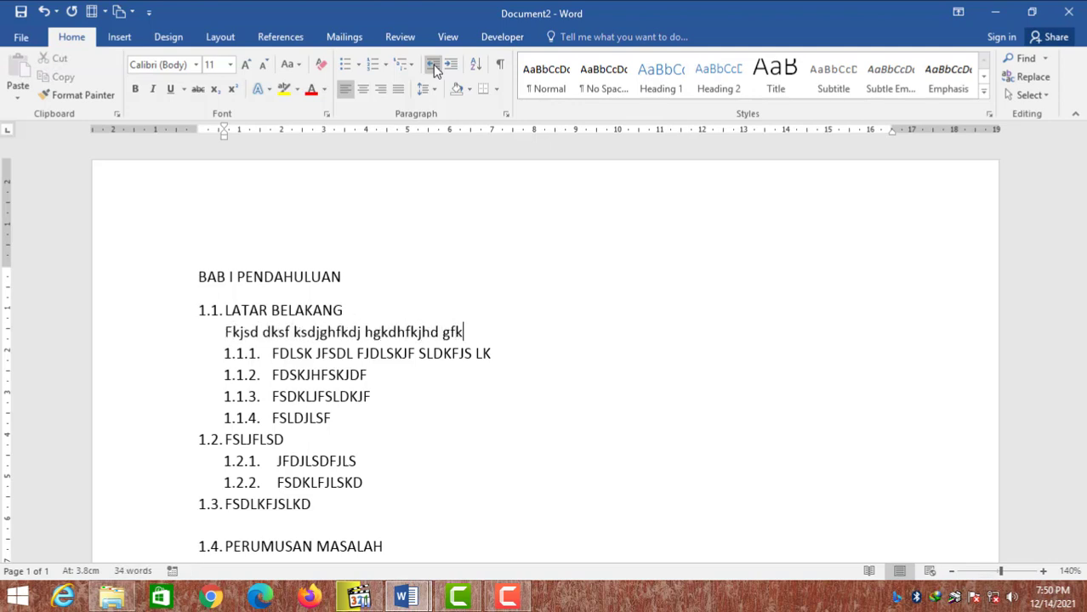
pyautogui.write('kjas dkjgh kjfghk dfghdfkj gk')
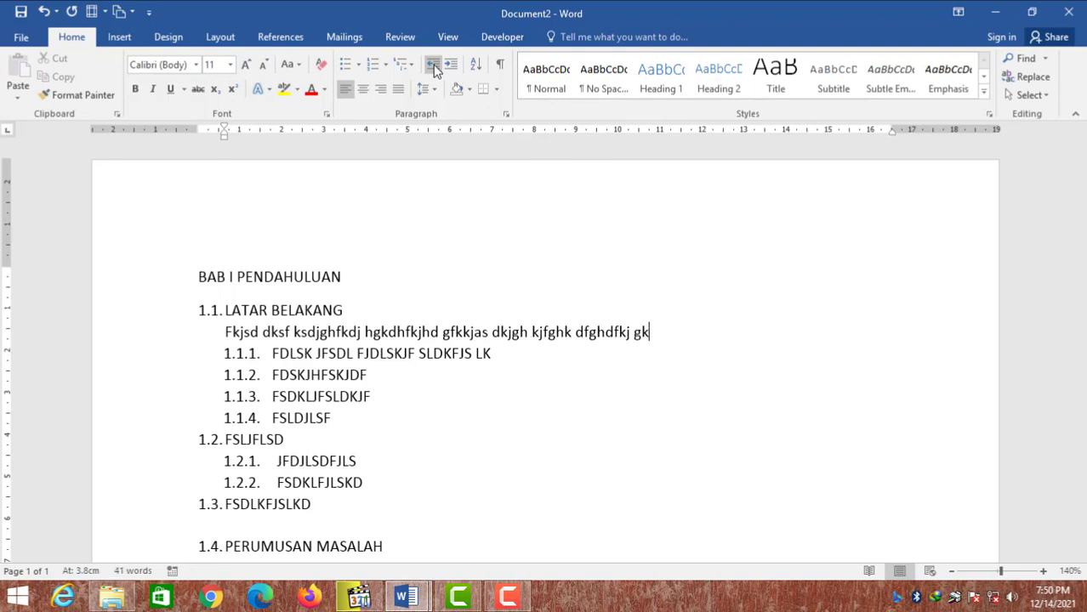
pyautogui.write('lsdfjhg kdfjgh dkfjgh dkfghskdfjhg ')
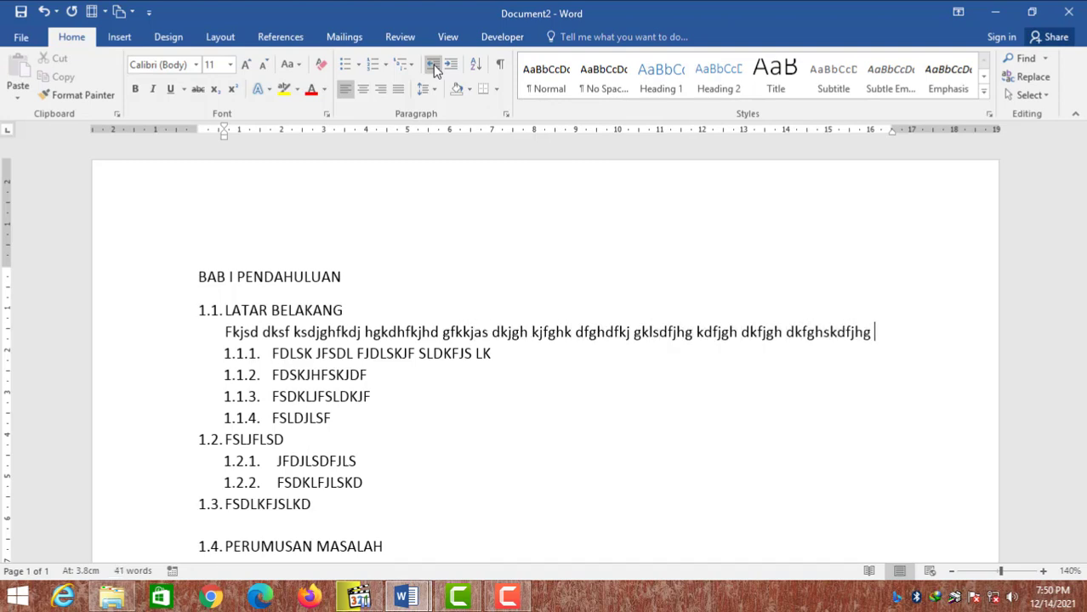
pyautogui.write('dkfjgh dfkgj dhsflkjghf dskjdhfg kj')
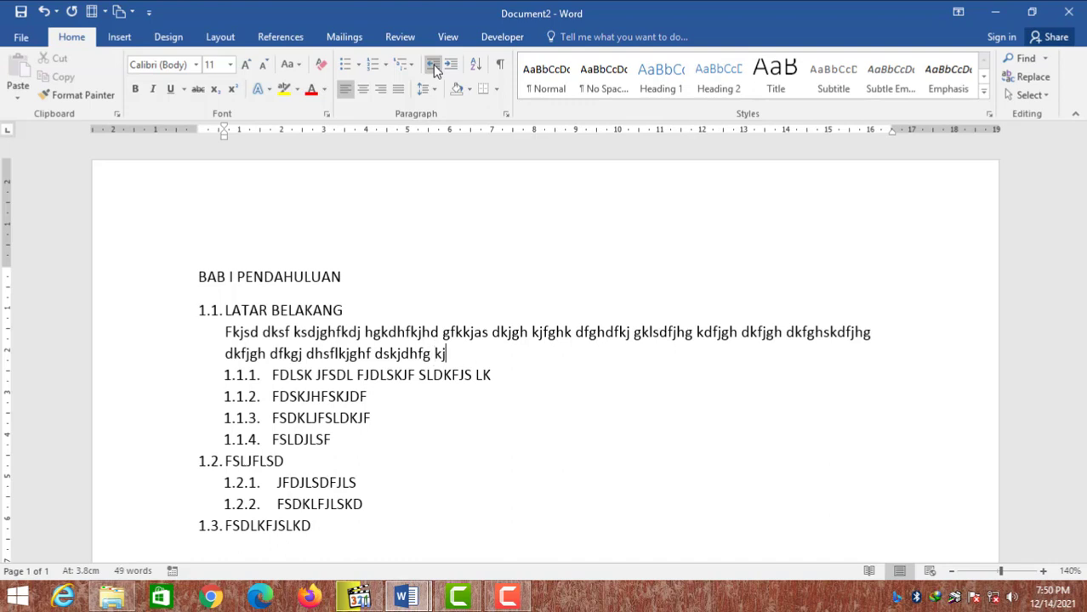
pyautogui.write('dgfh dkfjgh dk gdkgh dskfj g')
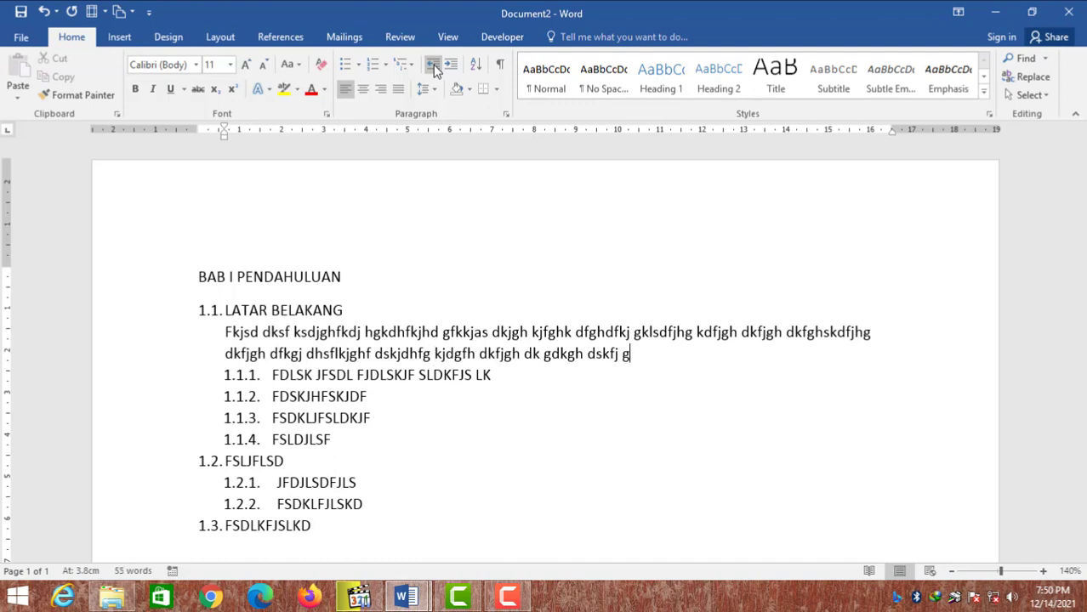
pyautogui.write('jdgf dfkj')
pyautogui.press('Return')
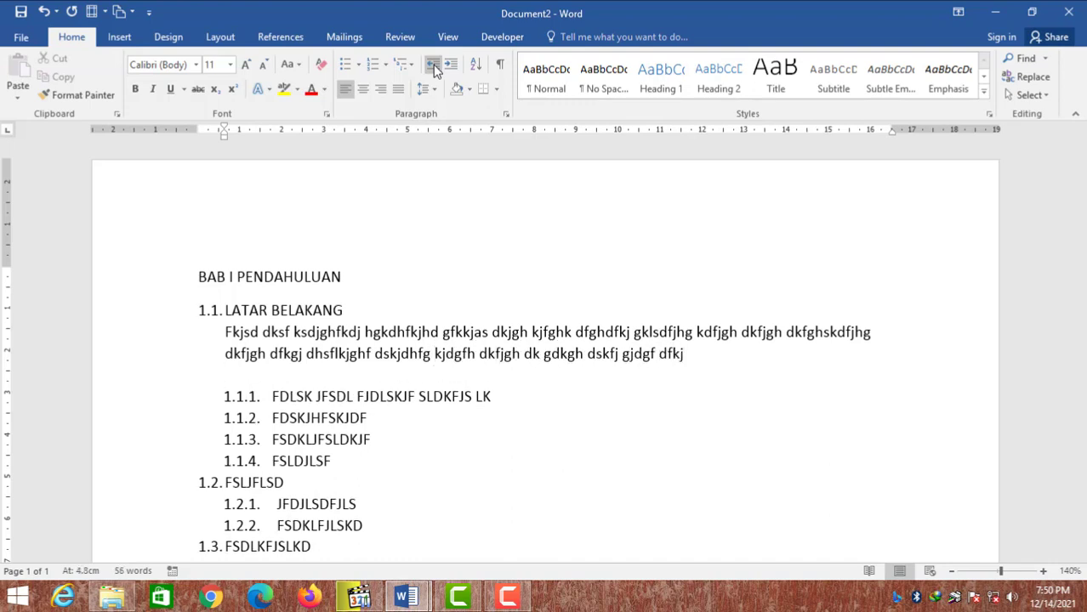
# Step: Set the first-line indent of the LATAR BELAKANG paragraph at about 1.5 cm on the ruler and justify the paragraph
pyautogui.moveTo(226, 129); pyautogui.dragTo(259, 129)
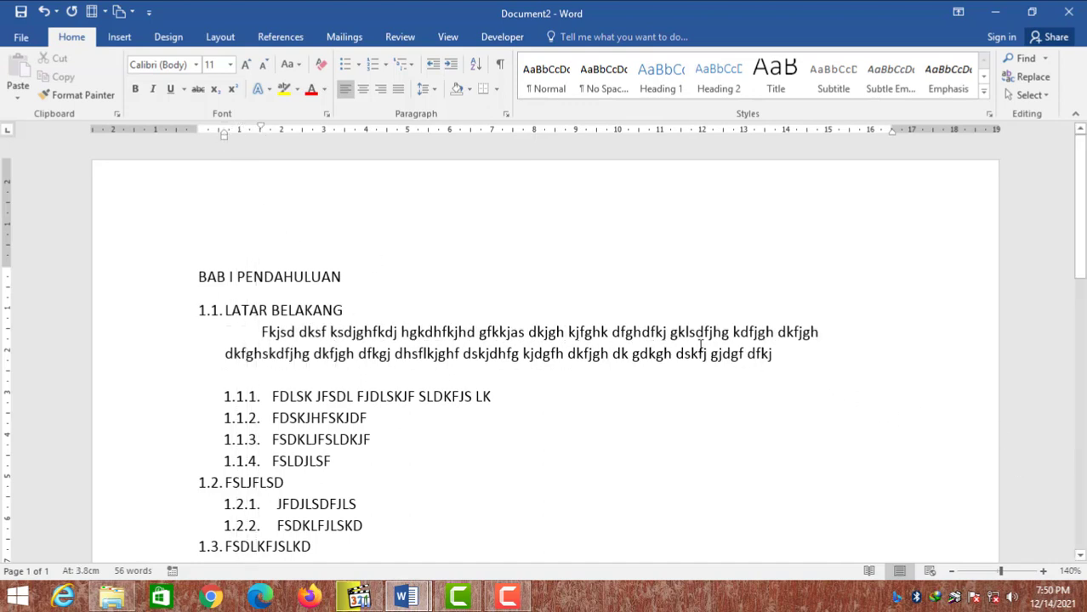
pyautogui.click(398, 88)
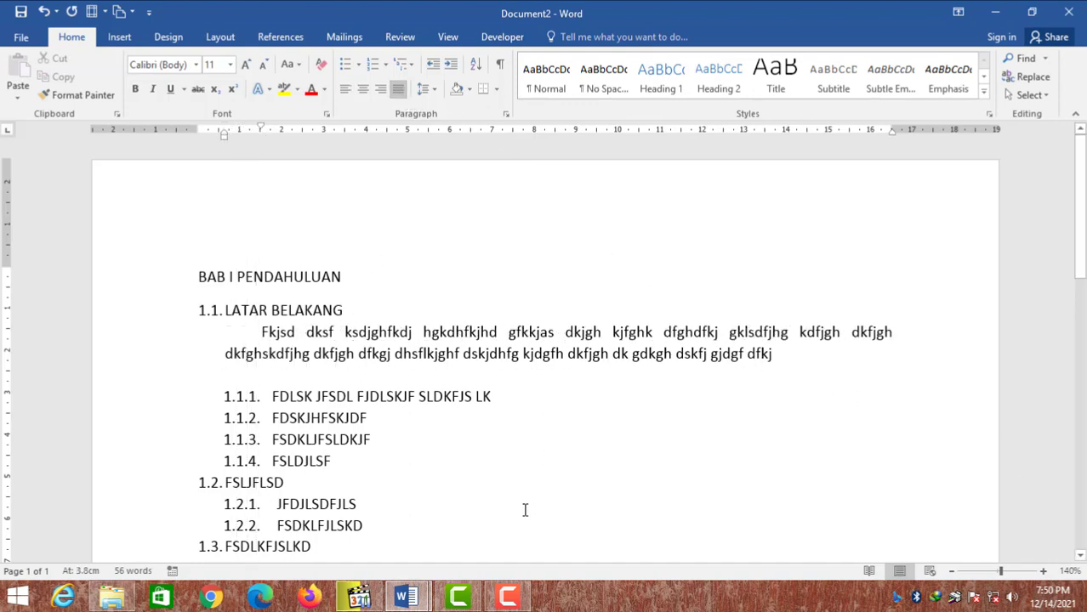
# Step: Add an unnumbered two-line filler paragraph below item 1.1.1., beginning "Dakjs ksfhksj fksdf" and ending "kjhg fd"
pyautogui.click(336, 396)
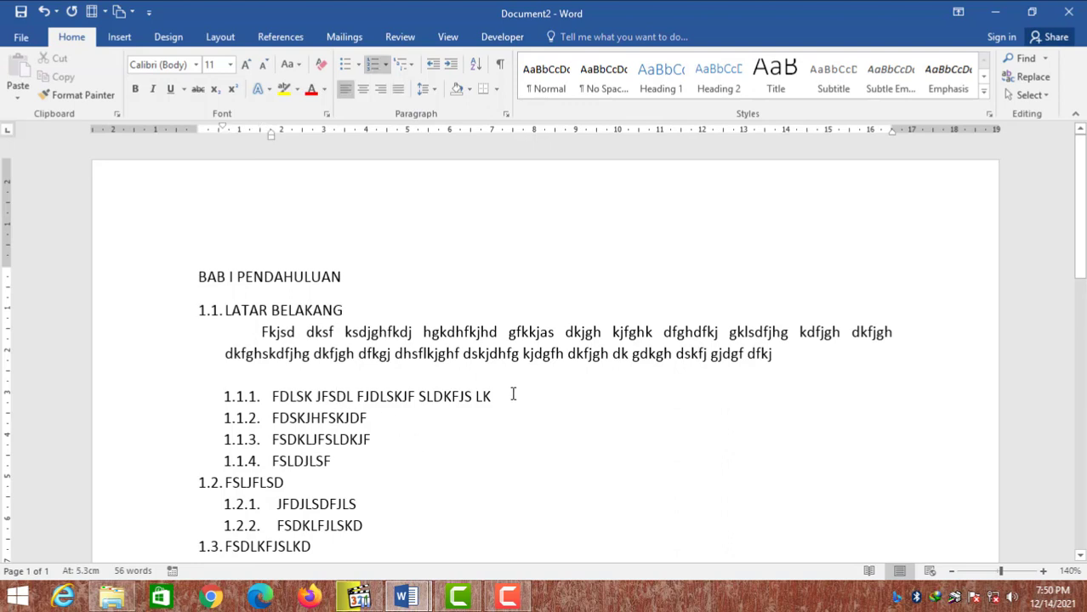
pyautogui.press('Return')
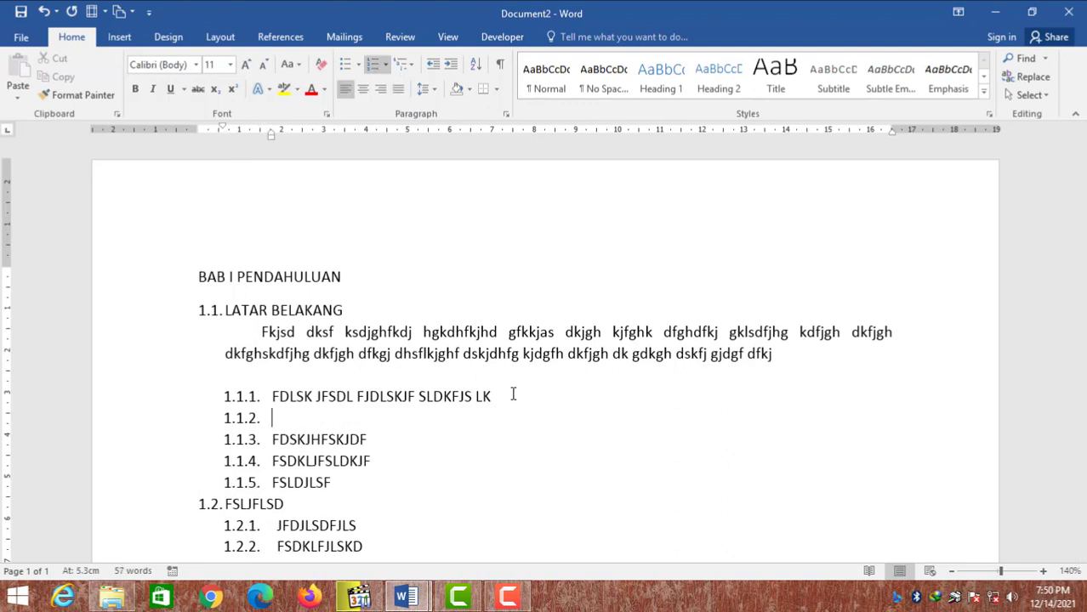
pyautogui.press('BackSpace')
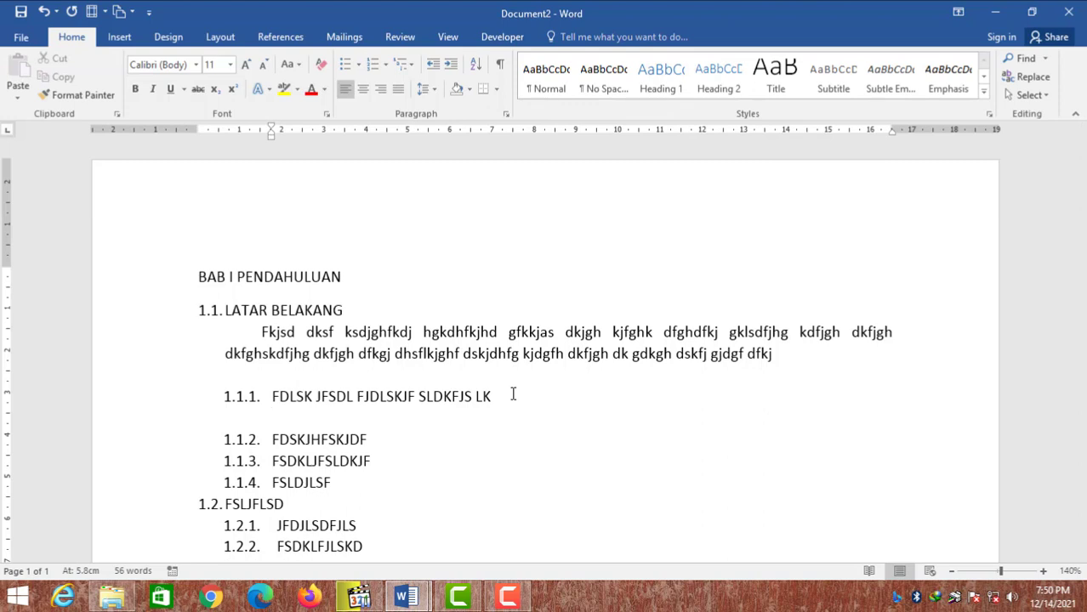
pyautogui.write('Dakjs ksfhksj fksd')
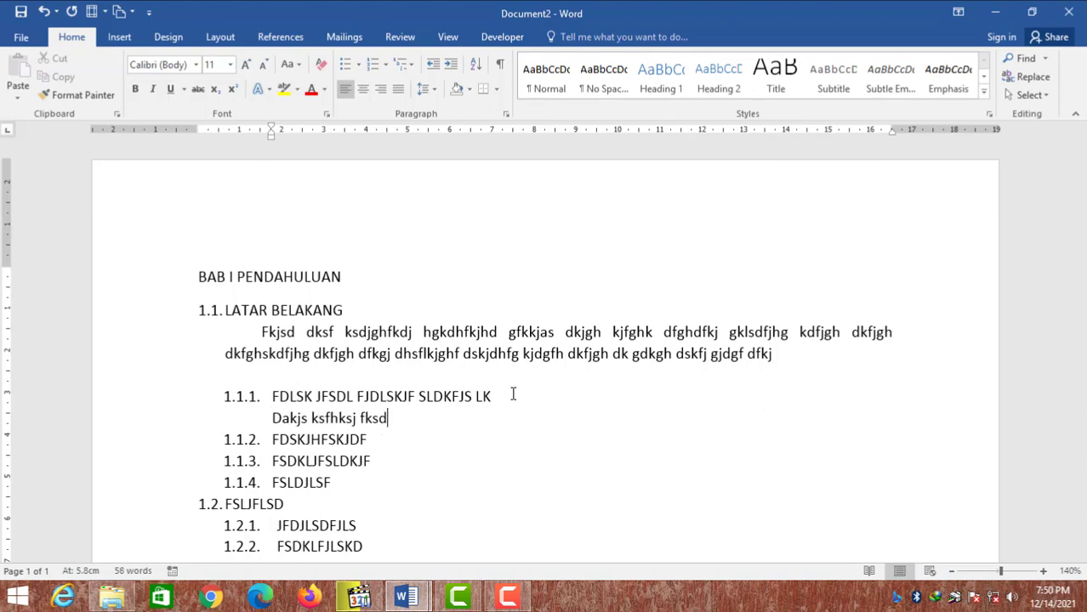
pyautogui.write('f hksjdldkfsjgh dksj ghsdkjfl gkdjshfg')
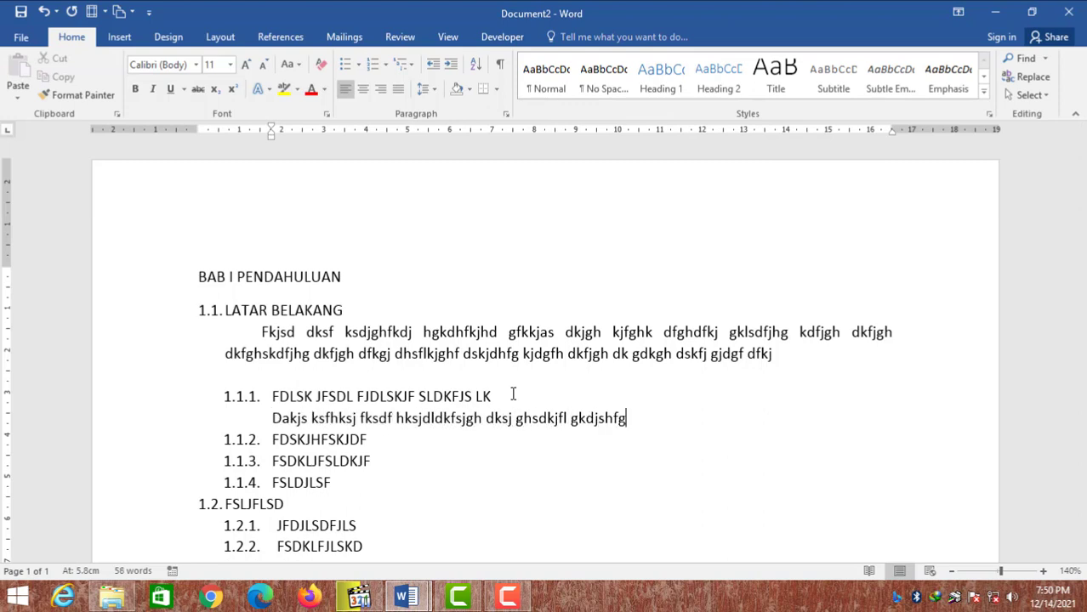
pyautogui.write(' ksdjfg kdsfjh gkj dfkjghdkfg hkdlg')
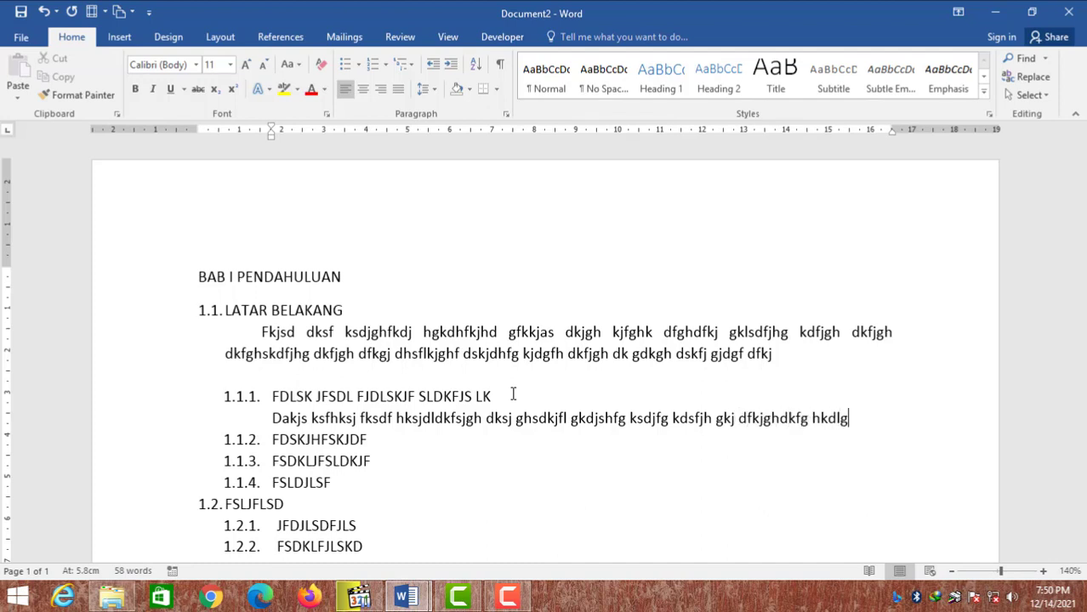
pyautogui.write(' jsdf gkjdhf gsskdjfgh sdgkfj')
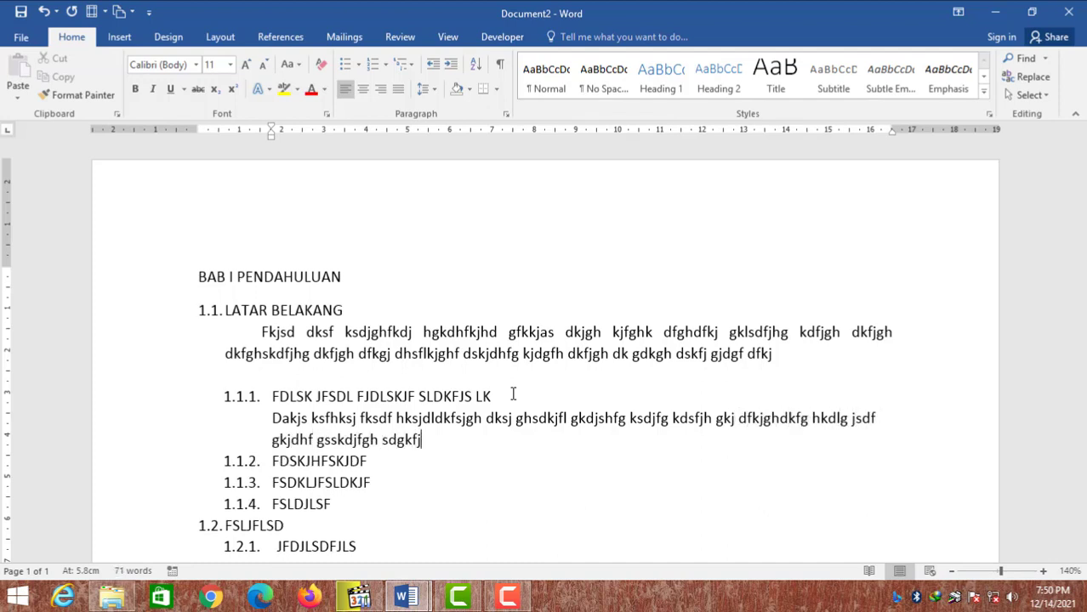
pyautogui.write(' hgkdjhsfg kjhg fd')
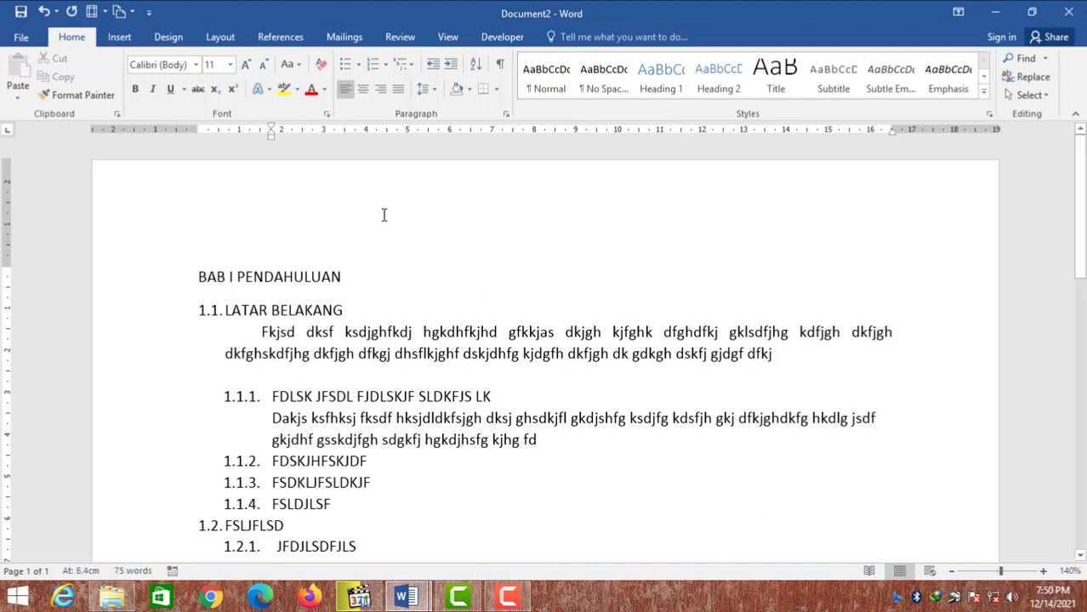
# Step: Set the first-line indent of the paragraph under 1.1.1. at about 2.5 cm on the ruler and justify it
pyautogui.moveTo(272, 131); pyautogui.dragTo(305, 124)
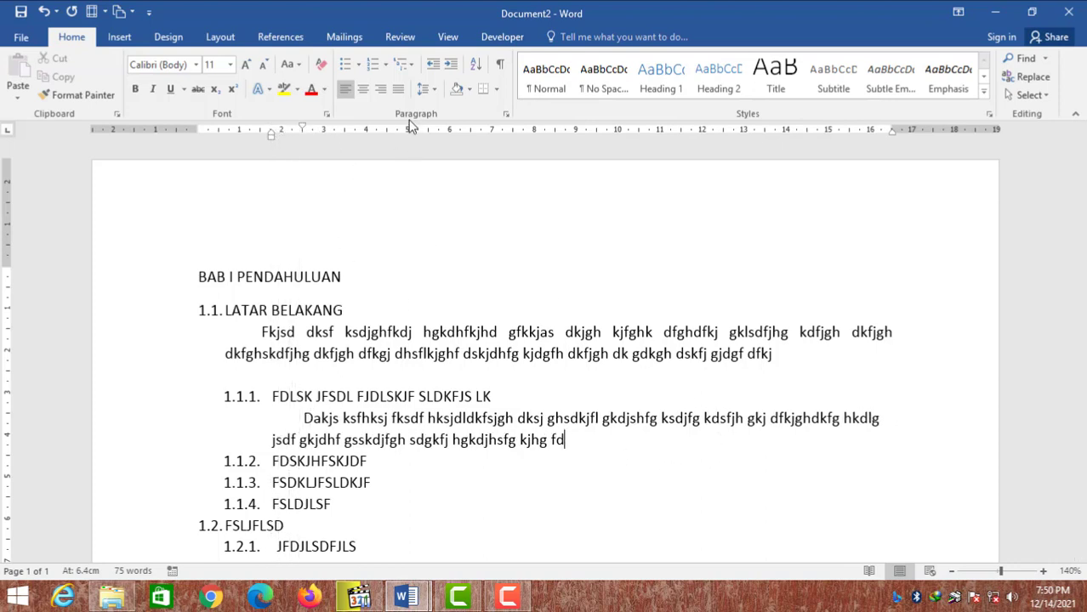
pyautogui.click(400, 91)
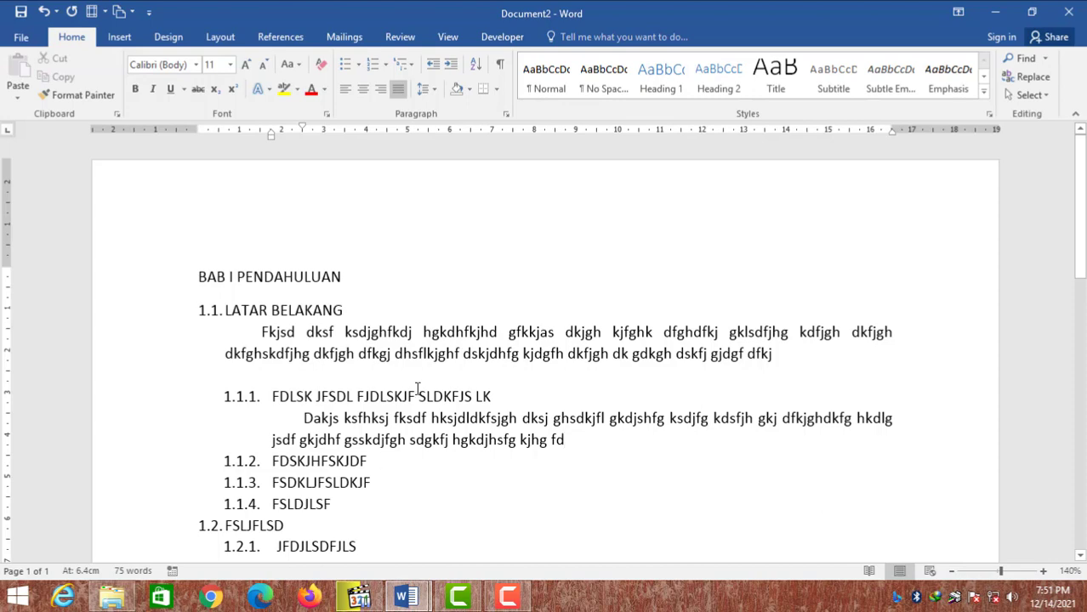
# Step: Review the chapter outline and the available multilevel list formats, including the option to define a new multilevel list
pyautogui.scroll(-2, 417, 389)
pyautogui.scroll(2, 416, 394)
pyautogui.scroll(-1, 418, 396)
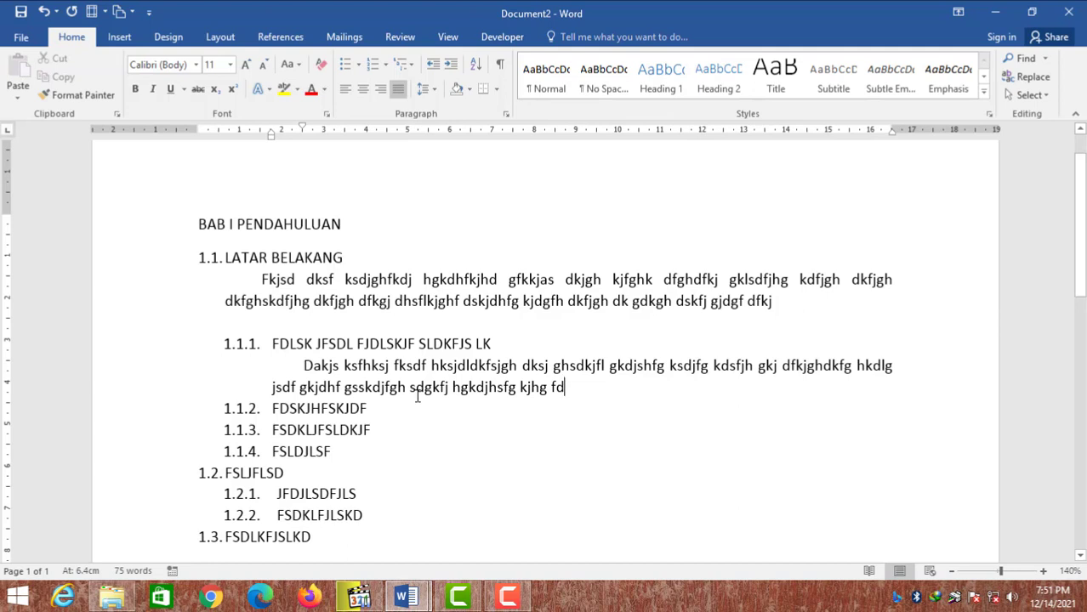
pyautogui.click(412, 68)
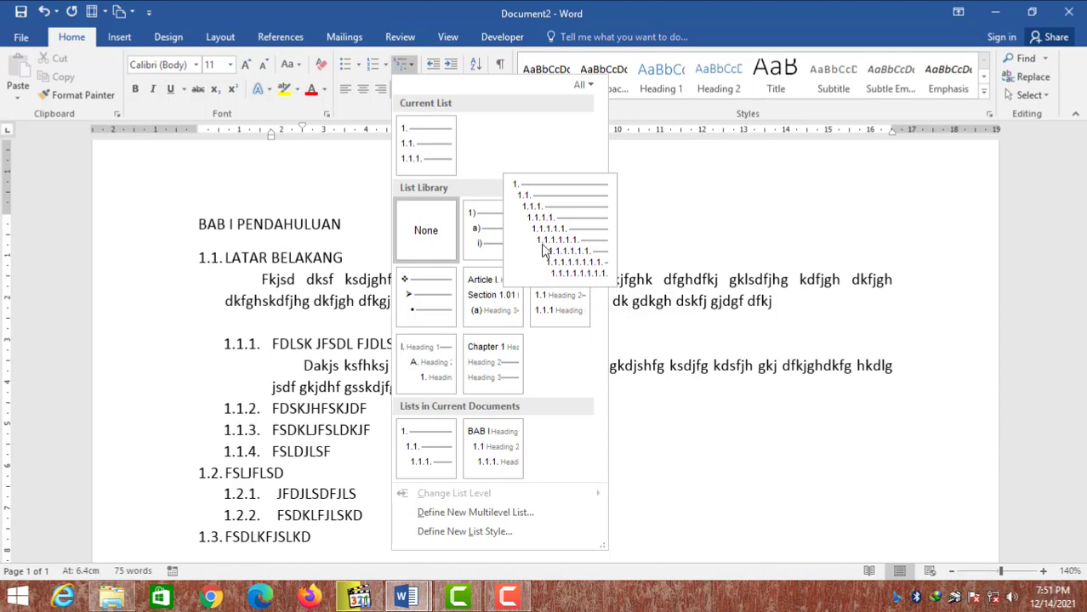
pyautogui.click(660, 4)
pyautogui.click(371, 517)
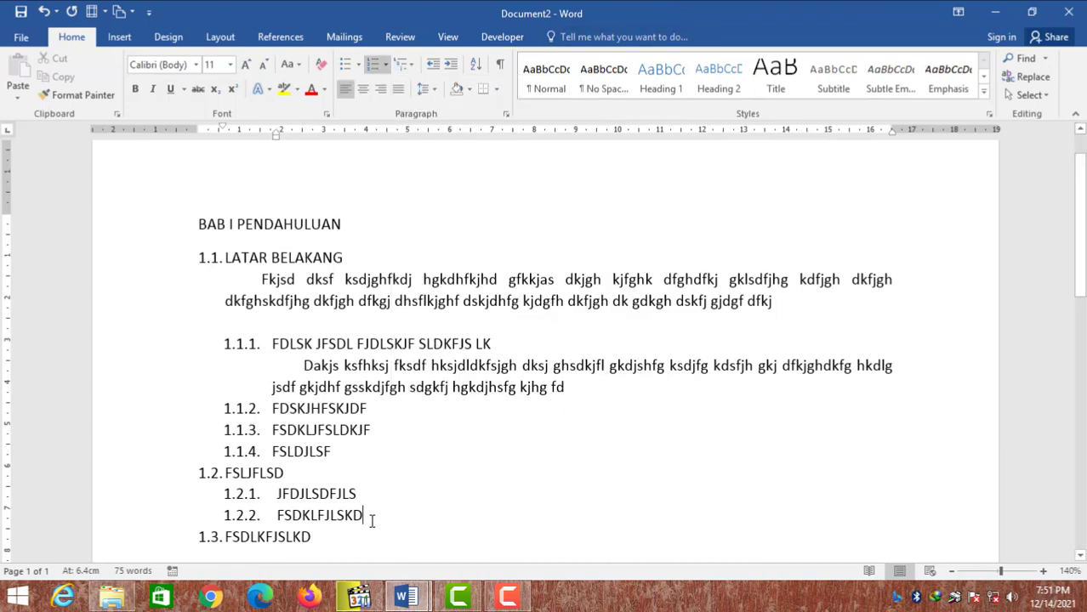
pyautogui.scroll(-2, 371, 517)
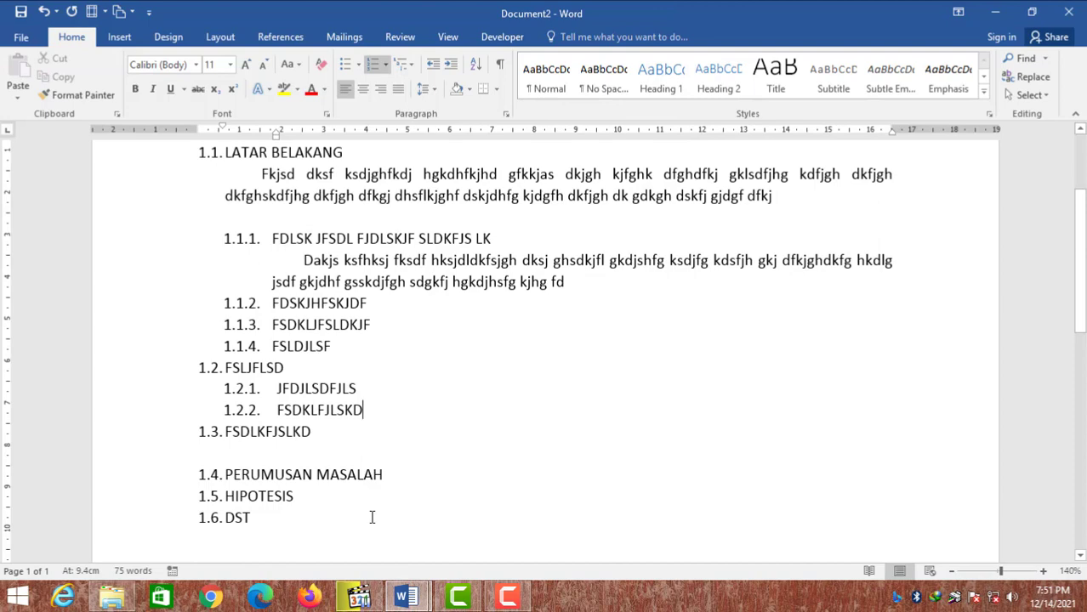
pyautogui.scroll(1, 371, 517)
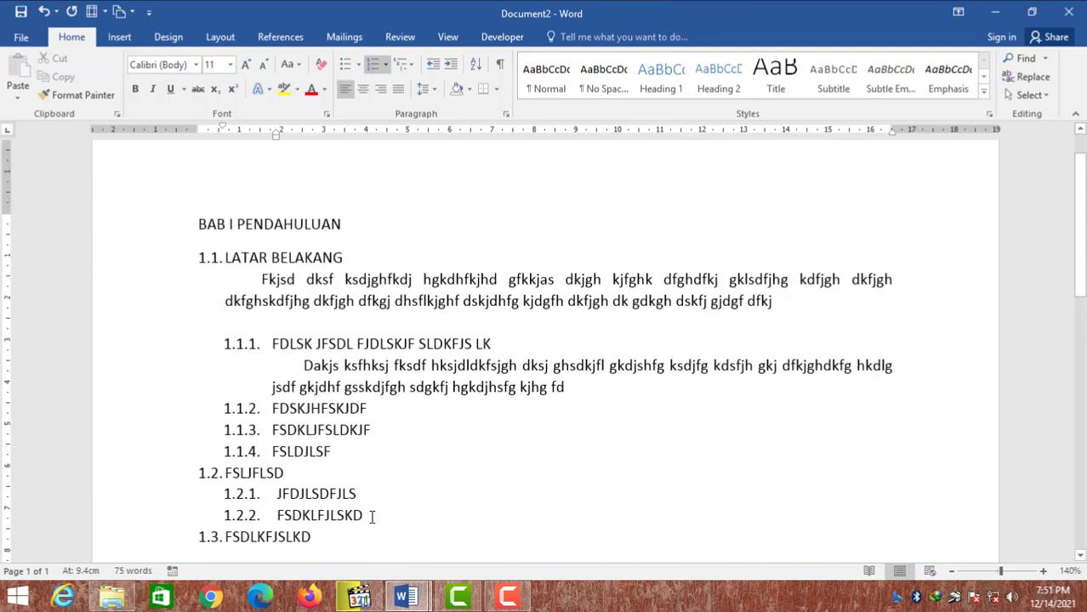
pyautogui.click(411, 65)
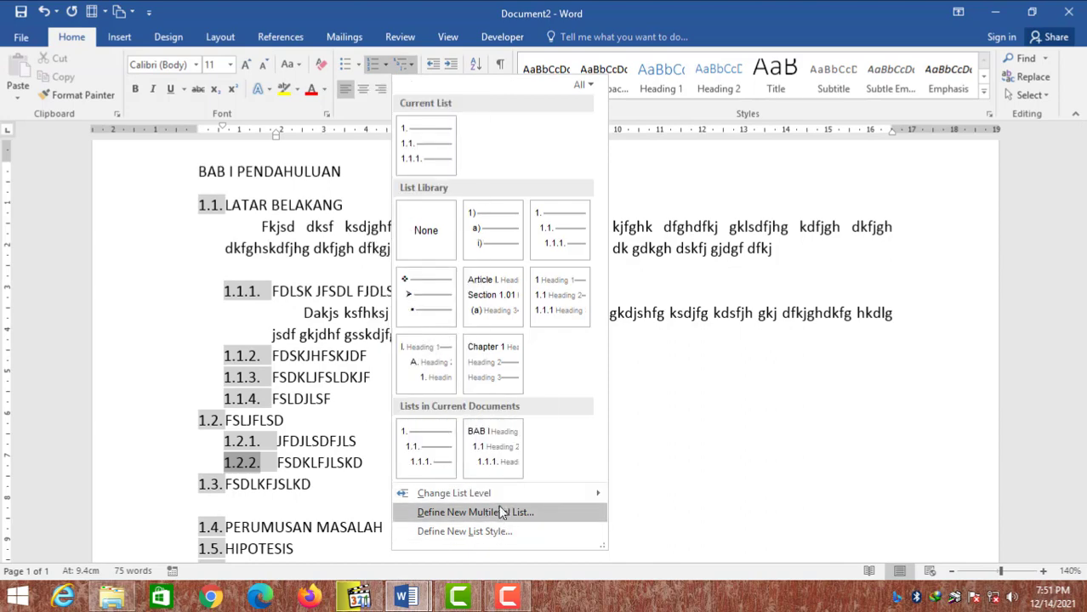
pyautogui.click(642, 446)
pyautogui.click(411, 66)
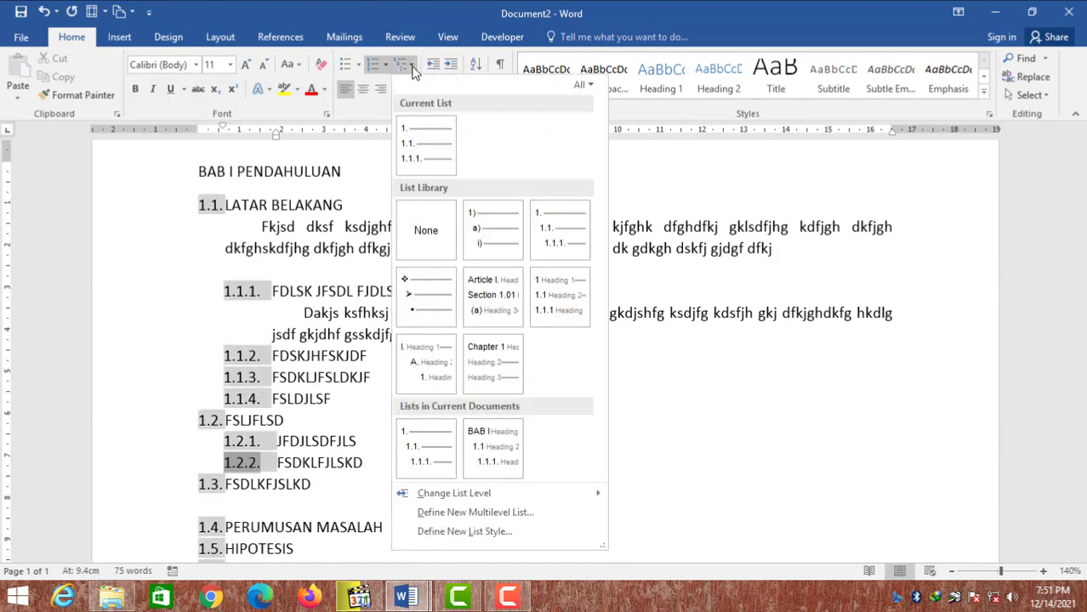
pyautogui.click(732, 459)
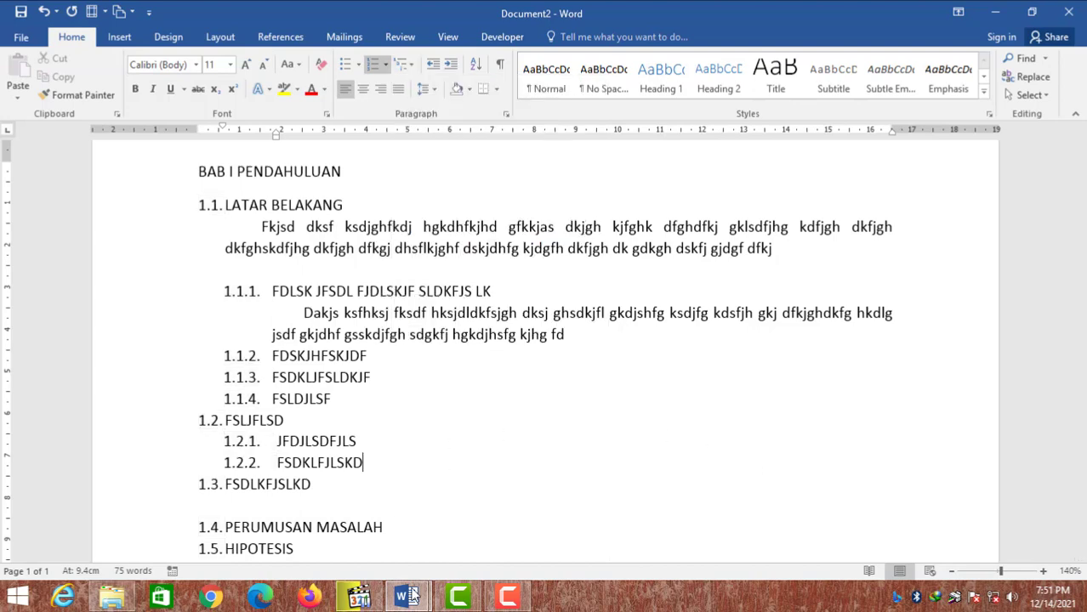
# Step: Create a new blank document
pyautogui.click(21, 37)
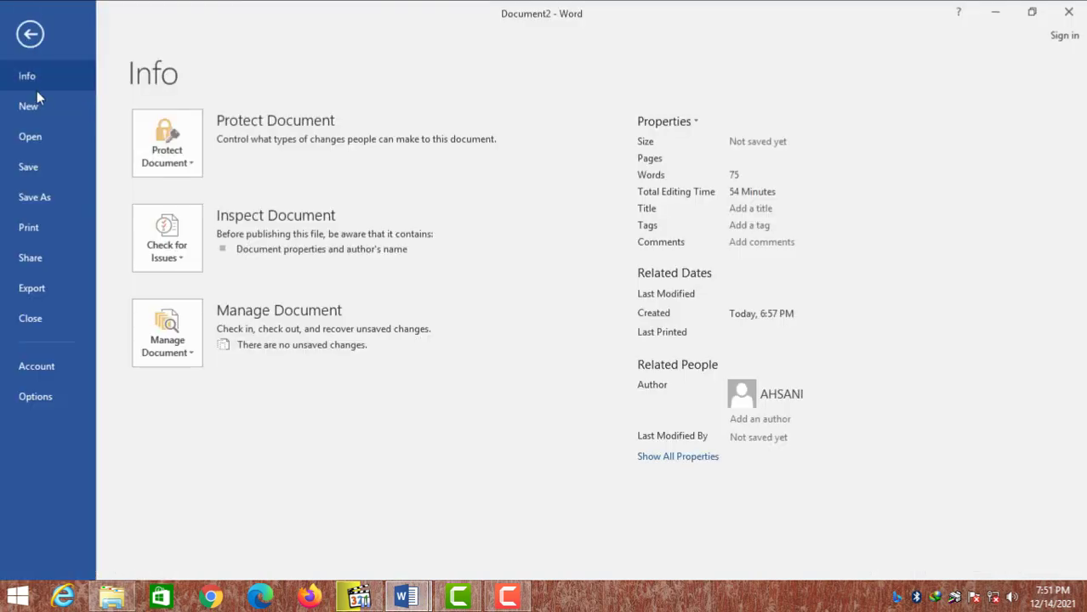
pyautogui.click(30, 107)
pyautogui.click(267, 297)
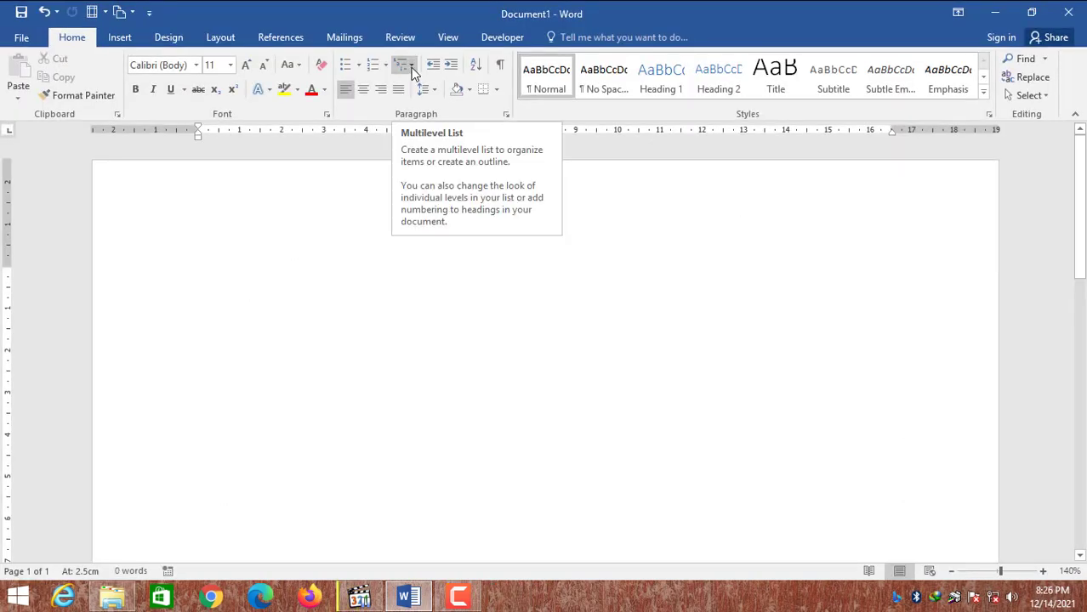
# Step: Start defining a new multilevel list and set level 1 to the I, II, III, … number style without the closing parenthesis
pyautogui.click(411, 73)
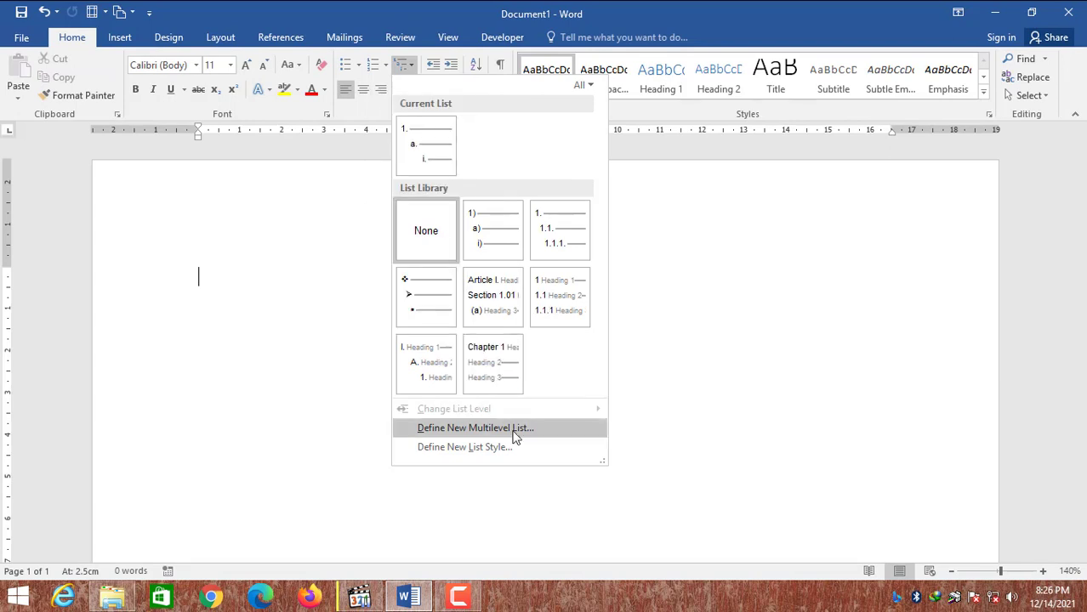
pyautogui.click(476, 428)
pyautogui.moveTo(473, 138); pyautogui.dragTo(555, 141)
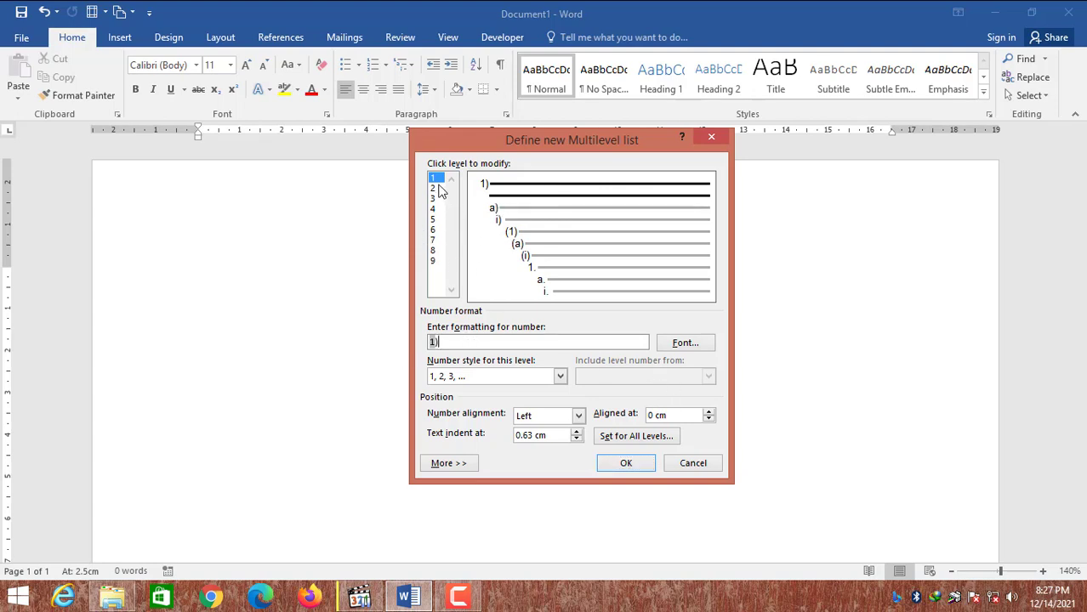
pyautogui.moveTo(486, 141); pyautogui.dragTo(554, 135)
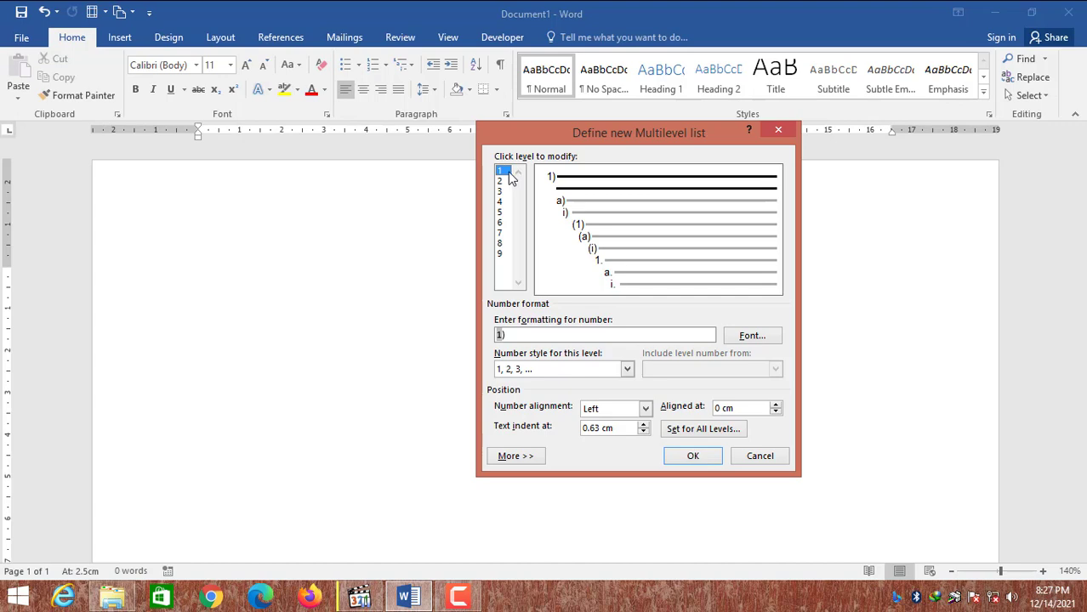
pyautogui.moveTo(623, 134); pyautogui.dragTo(569, 114)
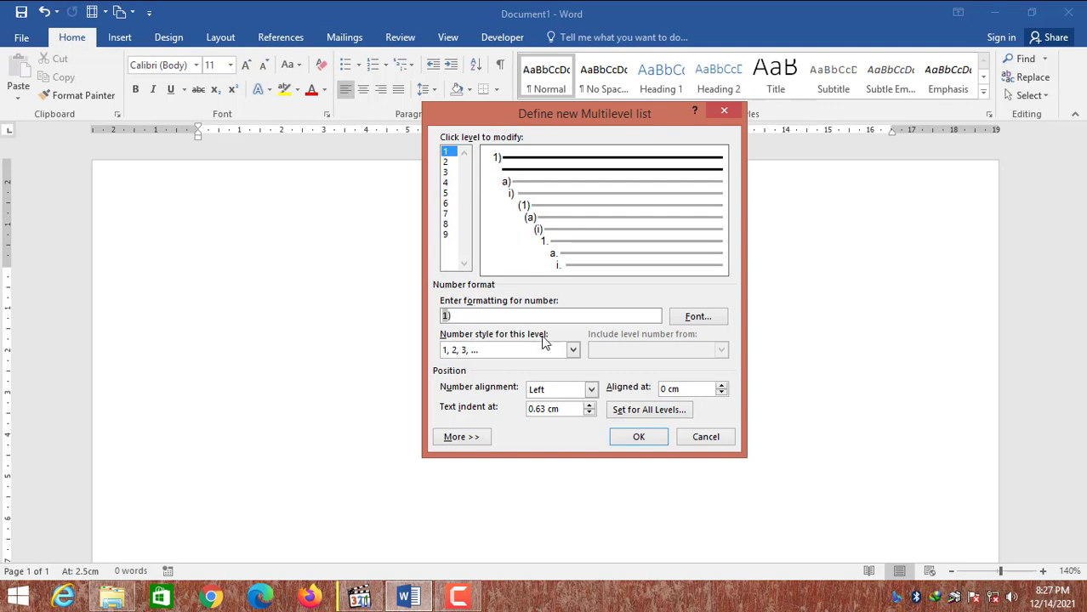
pyautogui.click(573, 351)
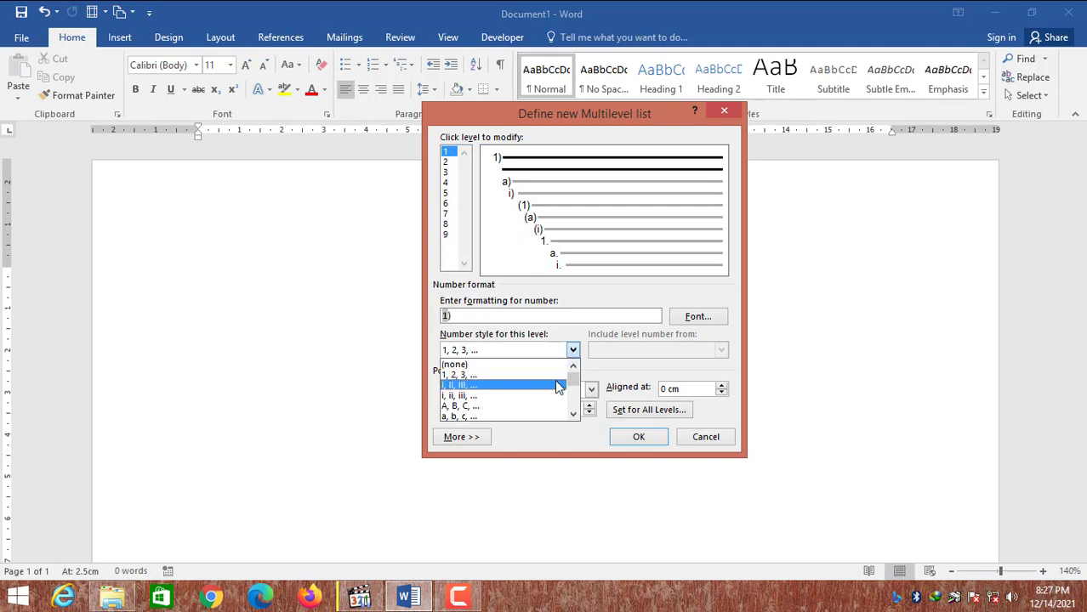
pyautogui.click(557, 386)
pyautogui.click(483, 319)
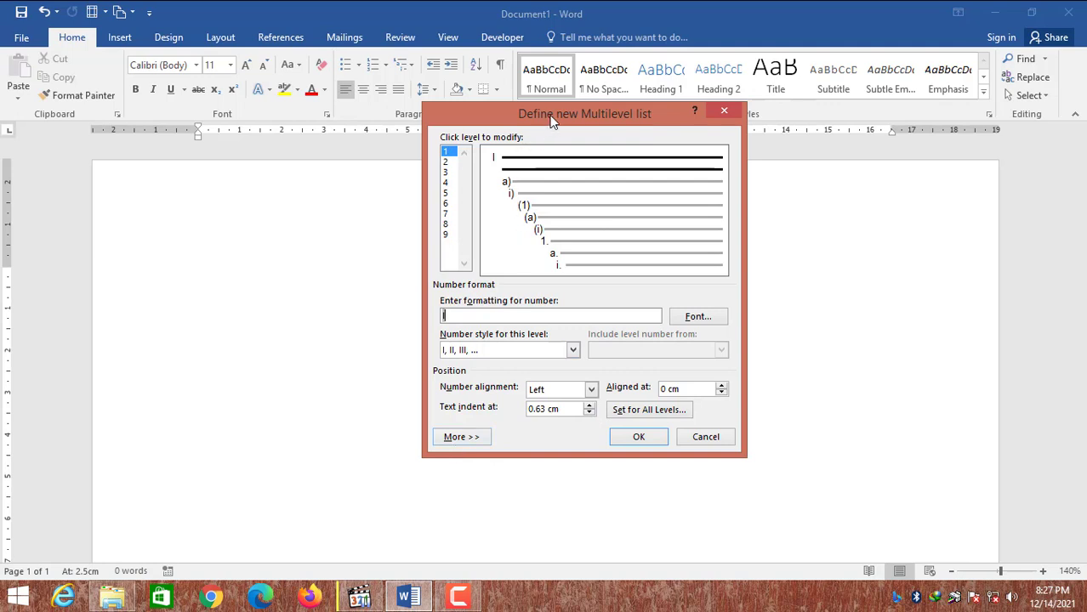
# Step: Show the additional multilevel list options and link level 1 to the Heading 1 style
pyautogui.moveTo(551, 122); pyautogui.dragTo(429, 118)
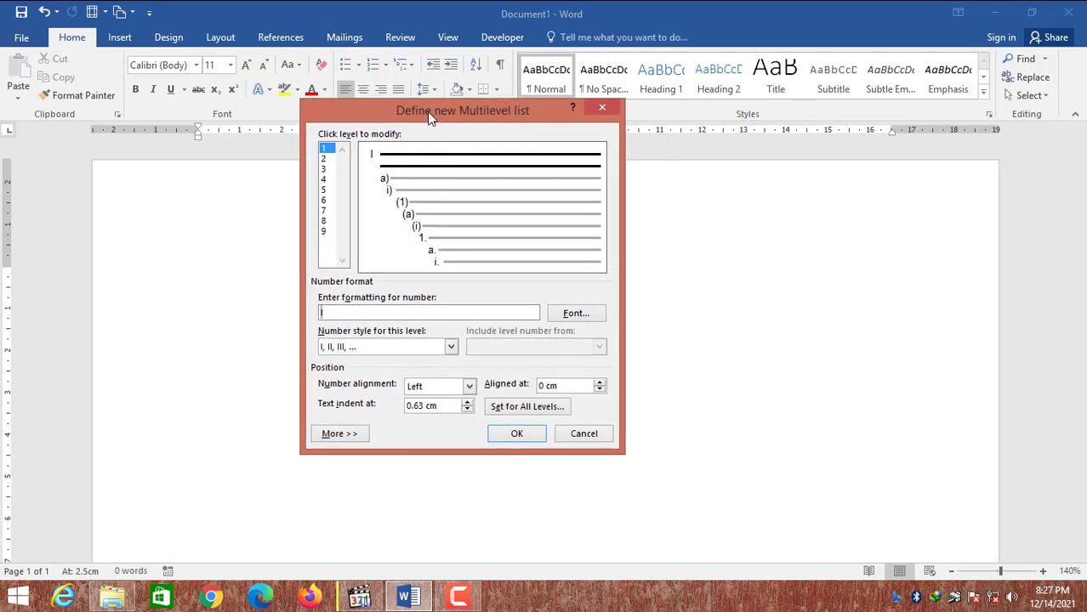
pyautogui.click(344, 437)
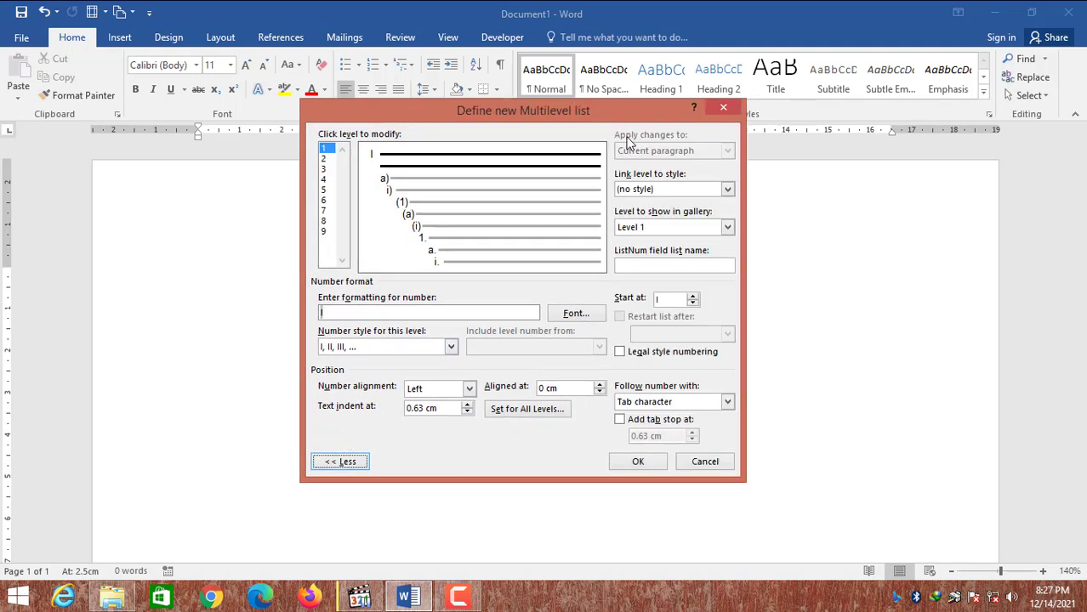
pyautogui.moveTo(607, 118); pyautogui.dragTo(611, 133)
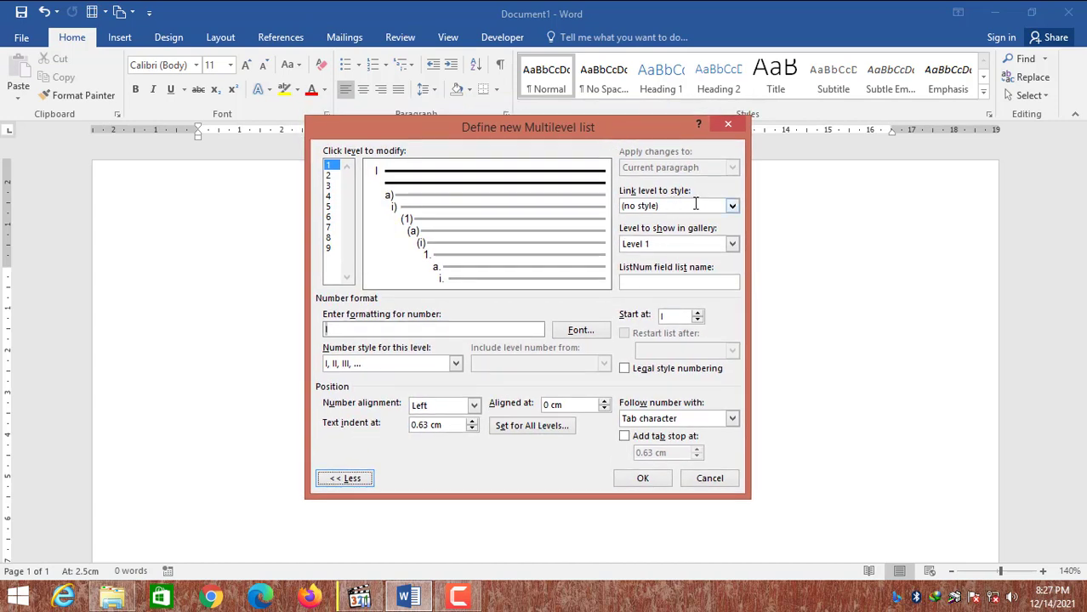
pyautogui.click(732, 206)
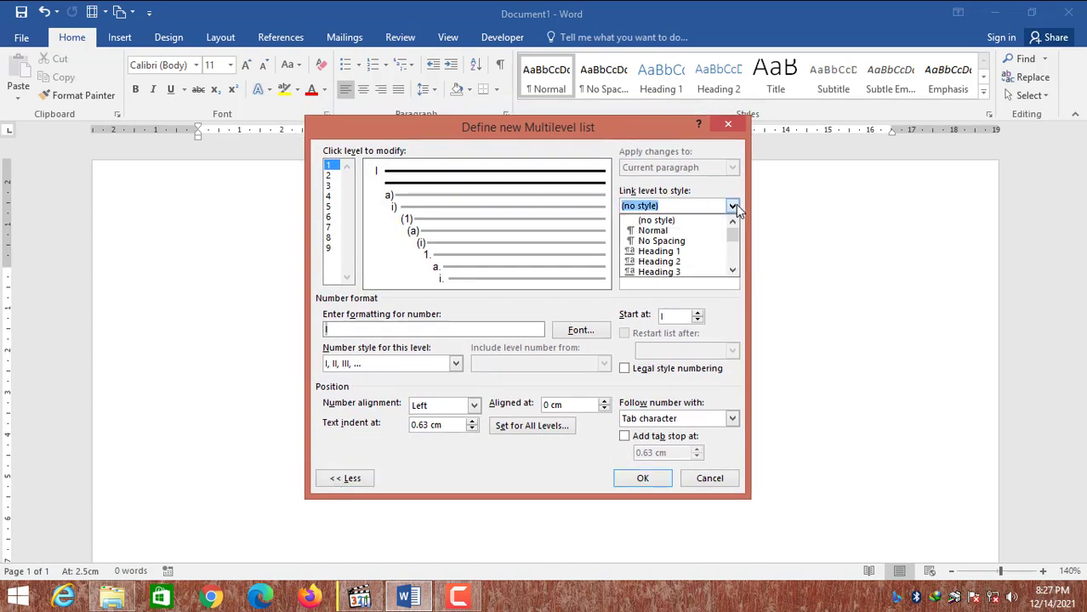
pyautogui.click(702, 255)
pyautogui.moveTo(482, 139); pyautogui.dragTo(525, 133)
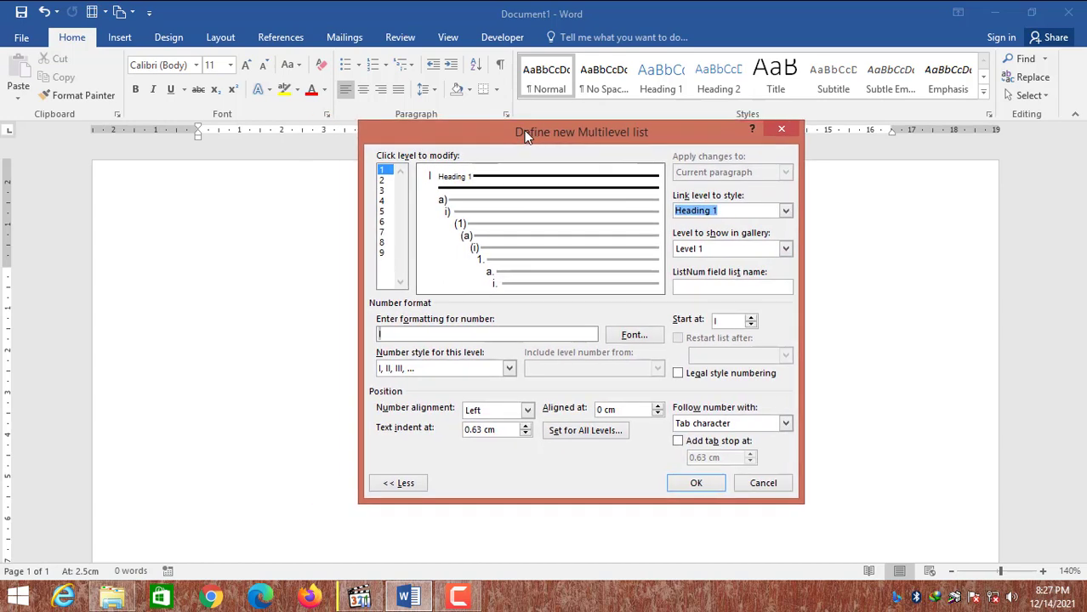
pyautogui.moveTo(524, 130); pyautogui.dragTo(561, 130)
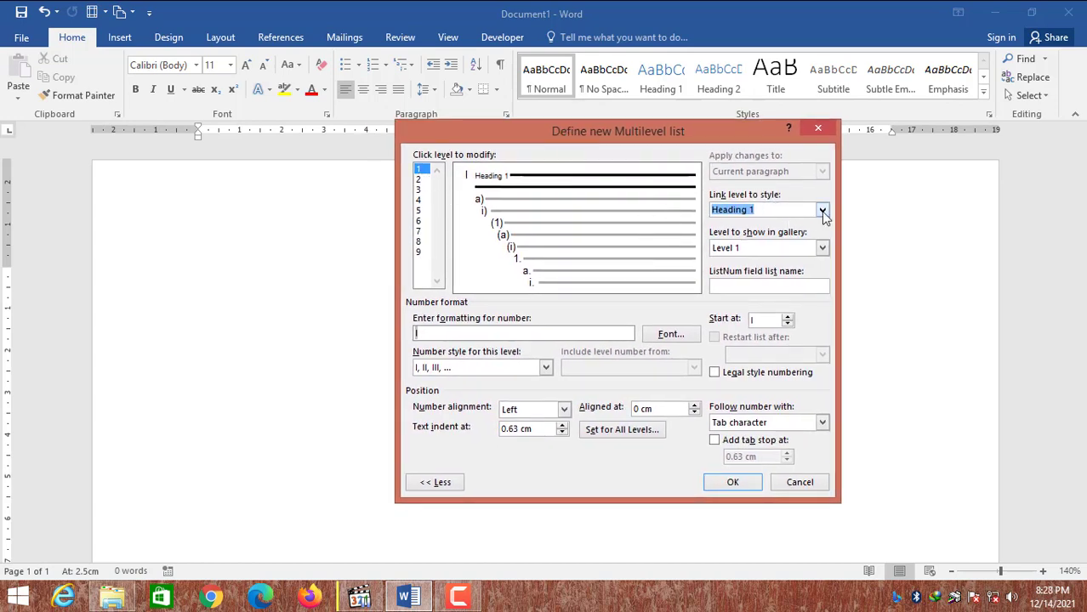
# Step: Put "BAB" and a space before the level 1 number, and have the number followed by a space, keeping Level 1 for the gallery
pyautogui.click(428, 334)
pyautogui.write('BABA')
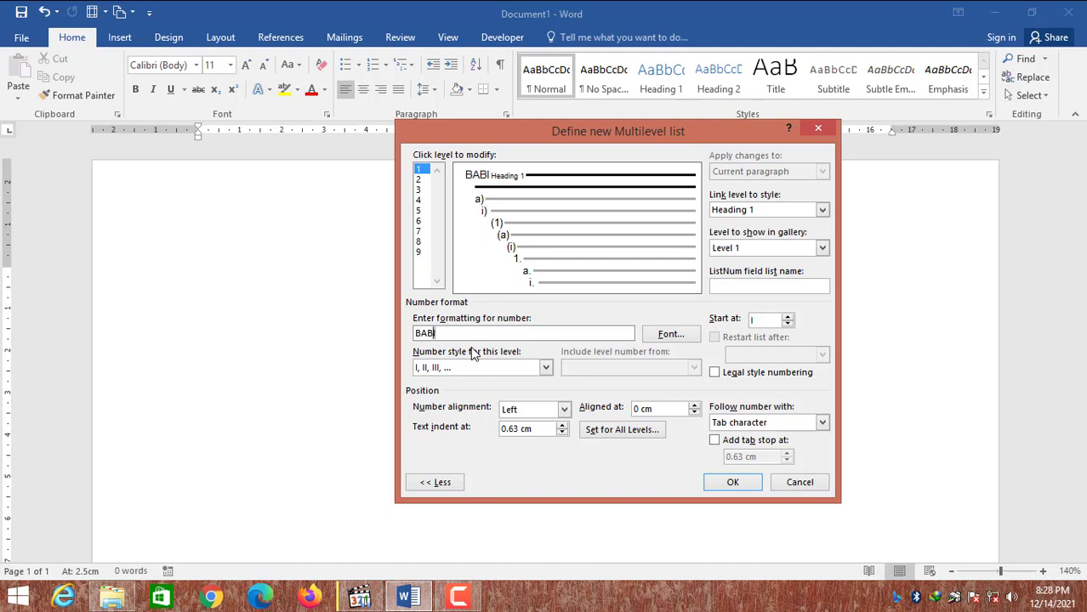
pyautogui.press('BackSpace')
pyautogui.click(820, 422)
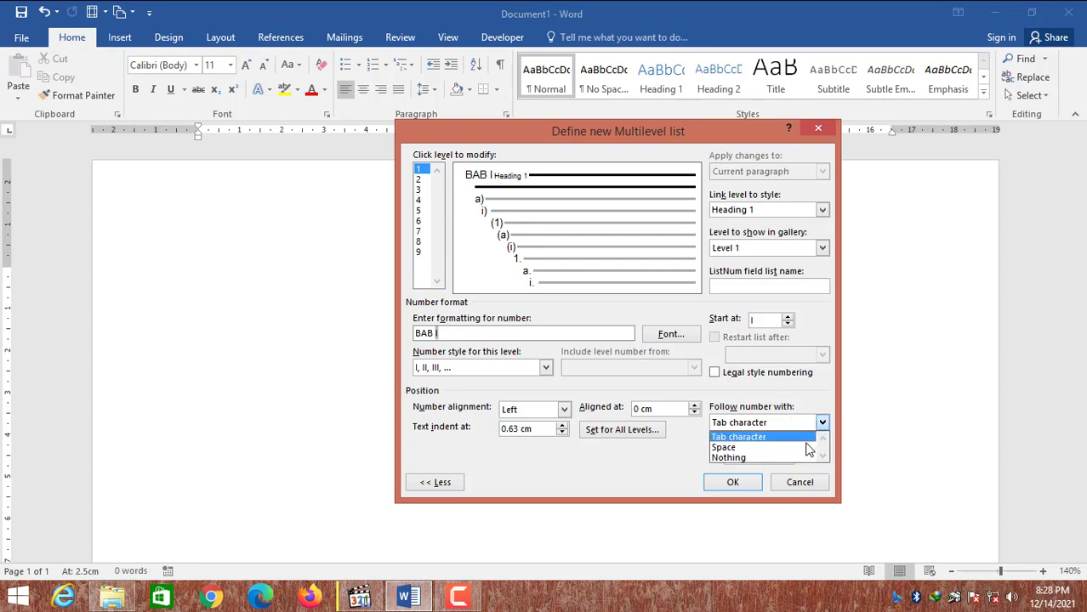
pyautogui.click(812, 444)
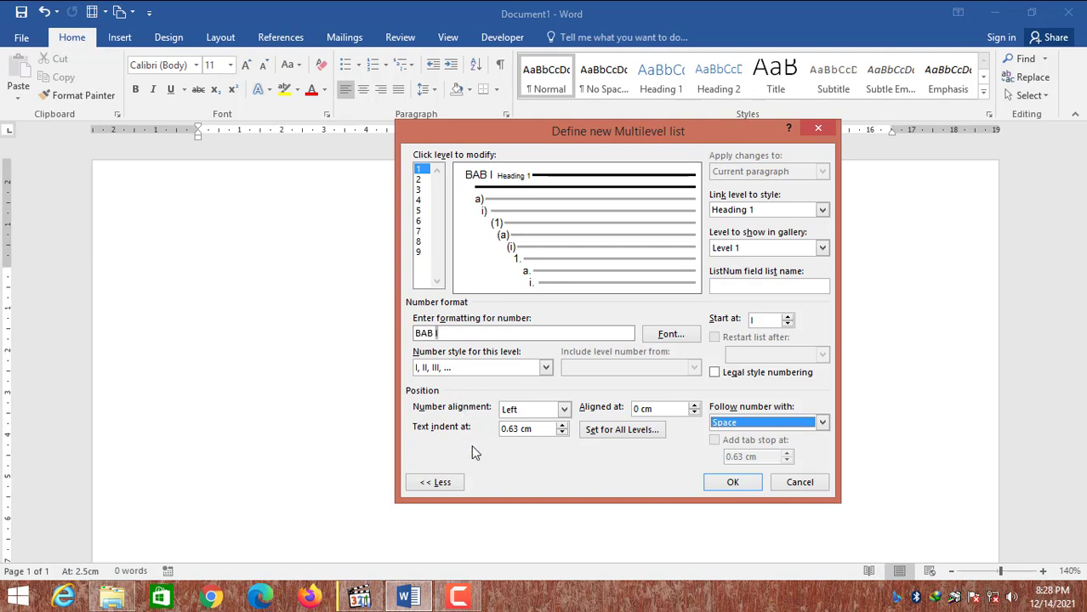
pyautogui.click(822, 248)
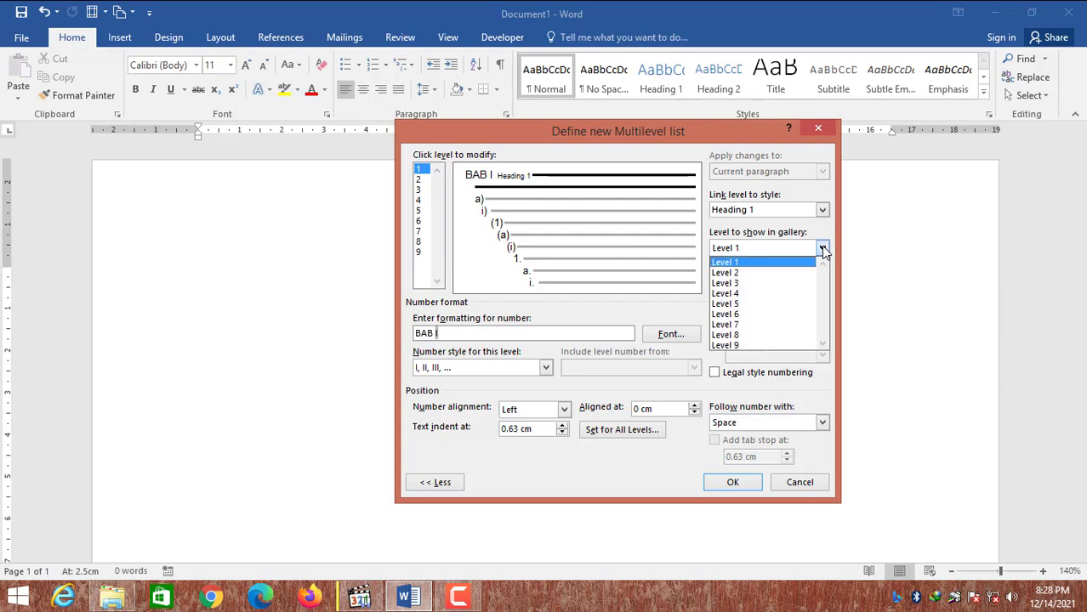
pyautogui.click(823, 248)
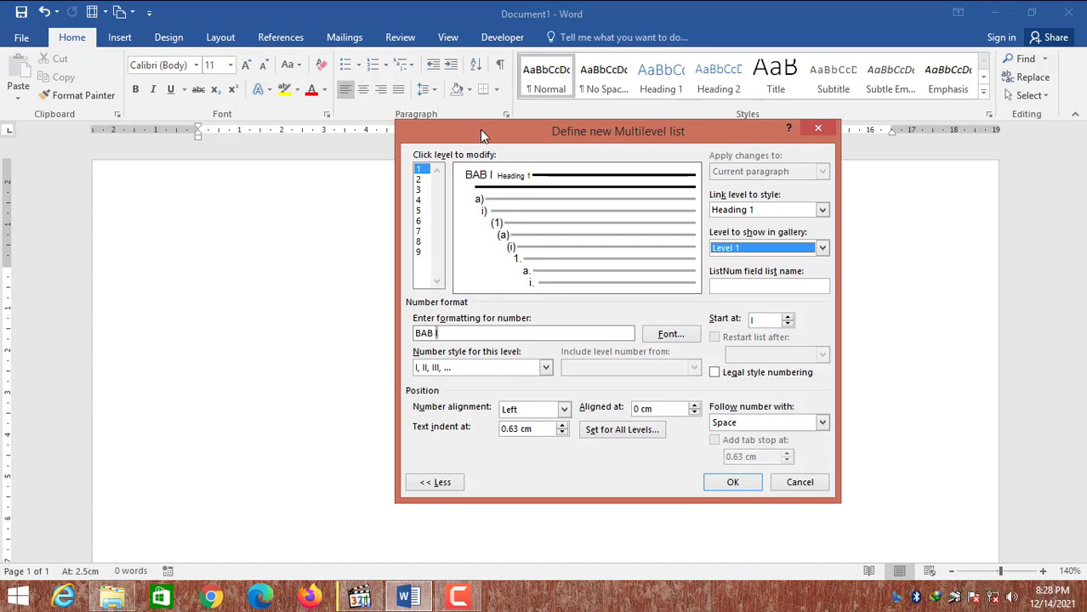
# Step: Format level 2 as the level 1 number, a dot and a 1, 2, 3, … number, with legal style numbering
pyautogui.moveTo(480, 129); pyautogui.dragTo(536, 134)
pyautogui.click(474, 185)
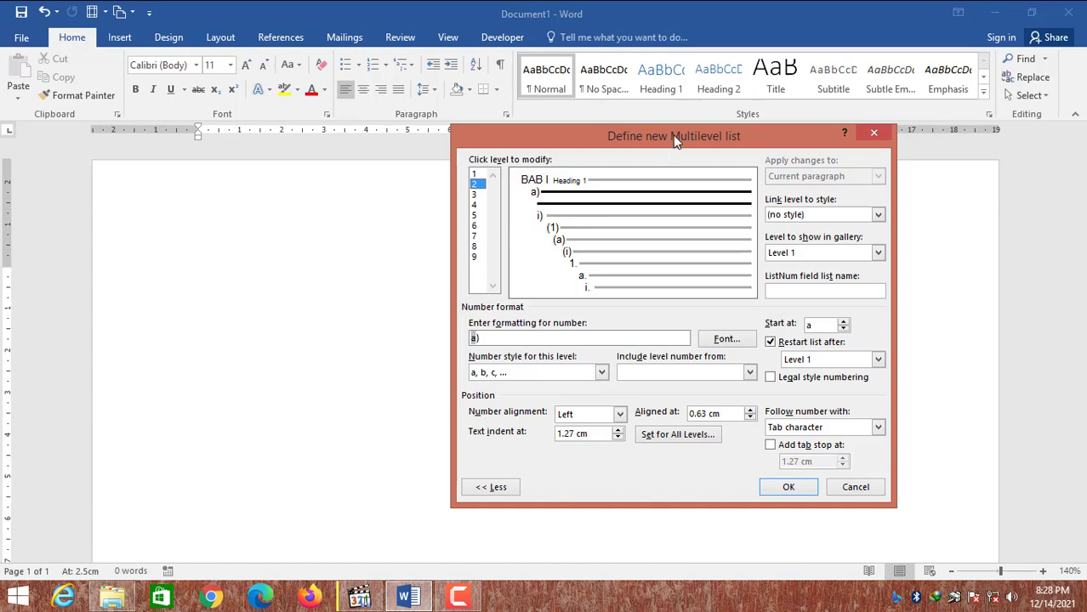
pyautogui.moveTo(684, 130); pyautogui.dragTo(648, 124)
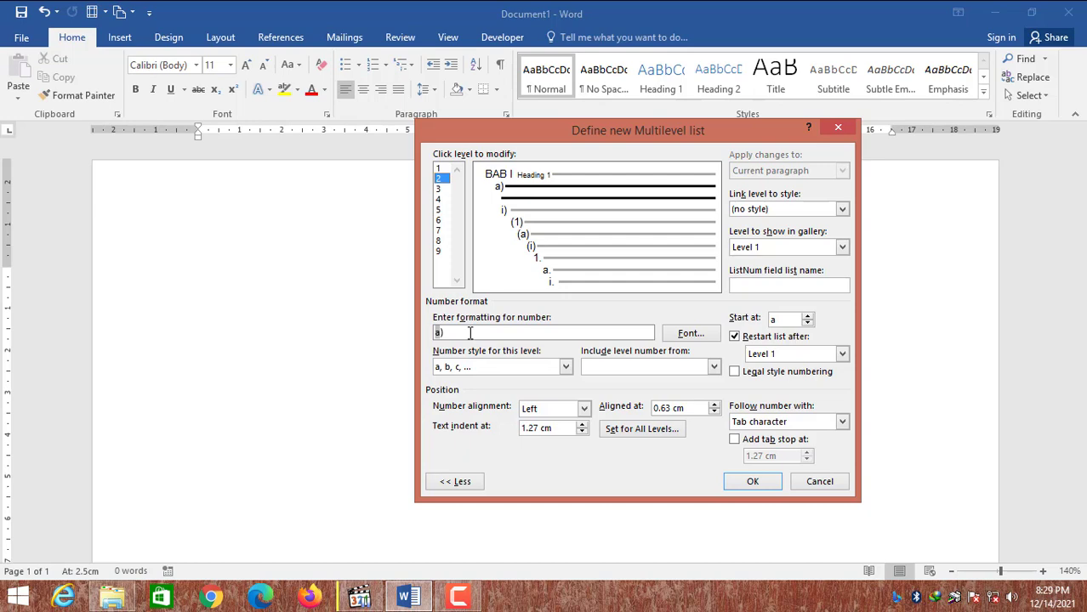
pyautogui.click(565, 366)
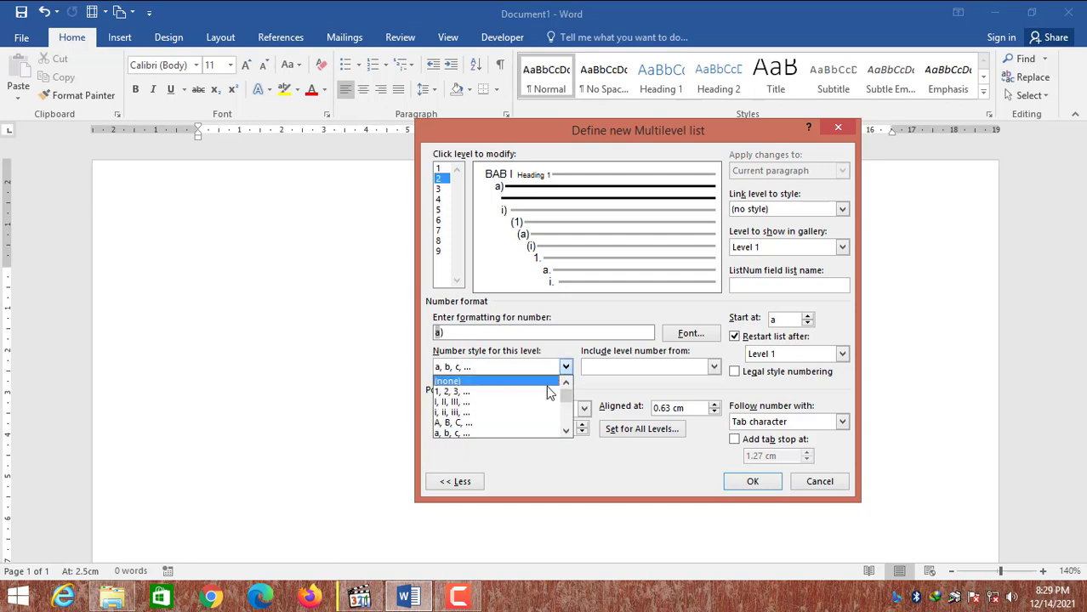
pyautogui.click(548, 392)
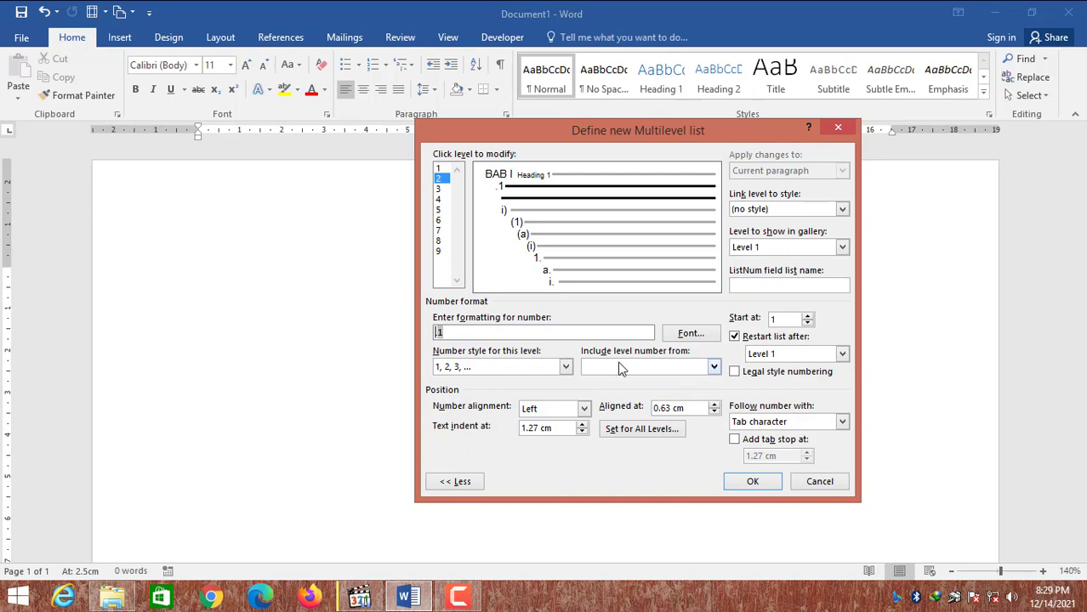
pyautogui.click(714, 368)
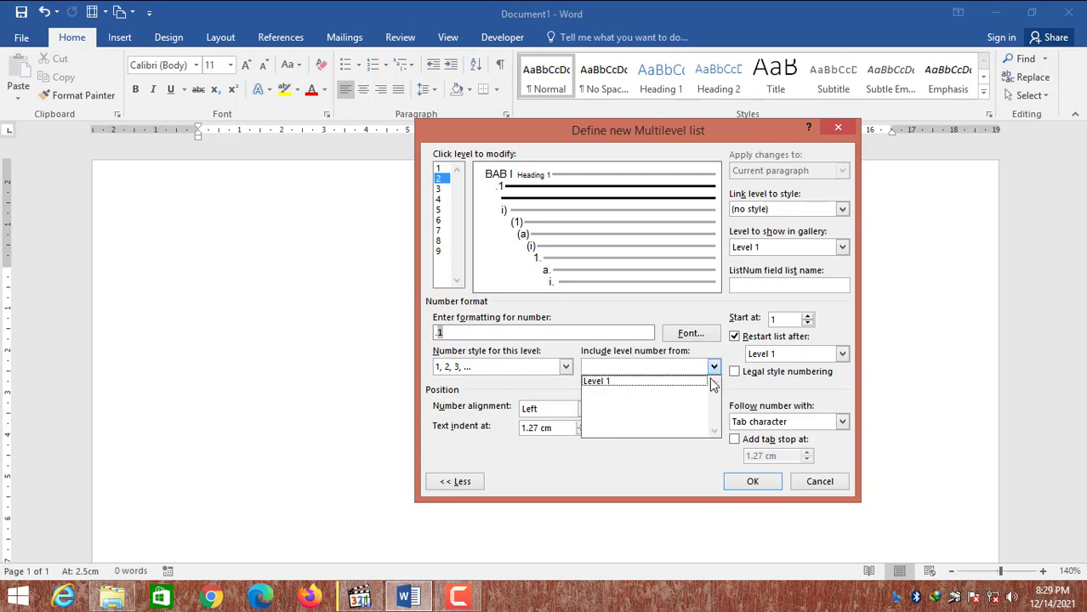
pyautogui.click(646, 381)
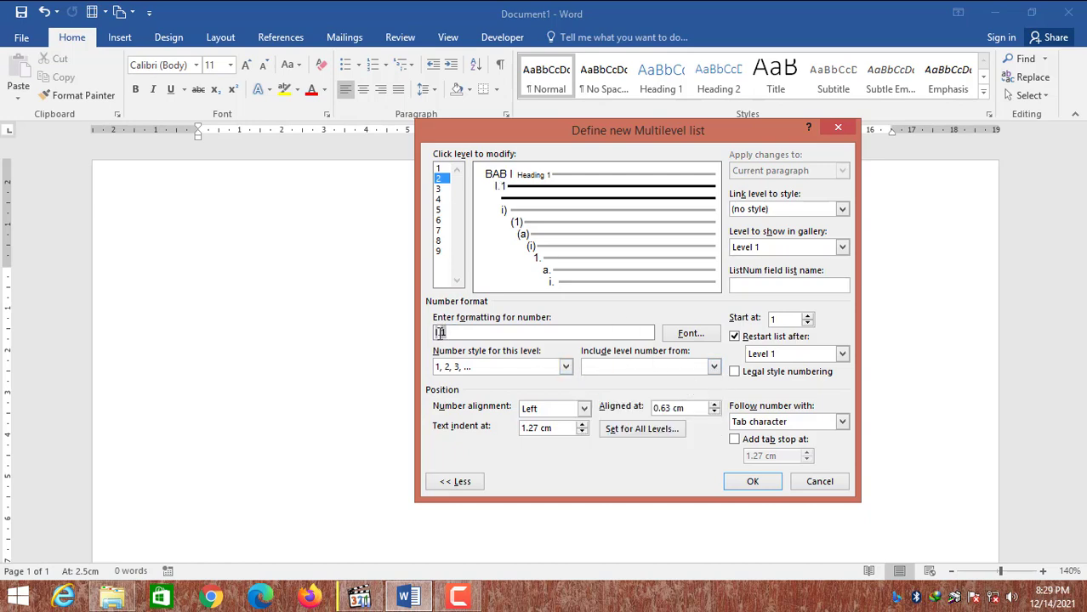
pyautogui.click(750, 382)
pyautogui.click(750, 382)
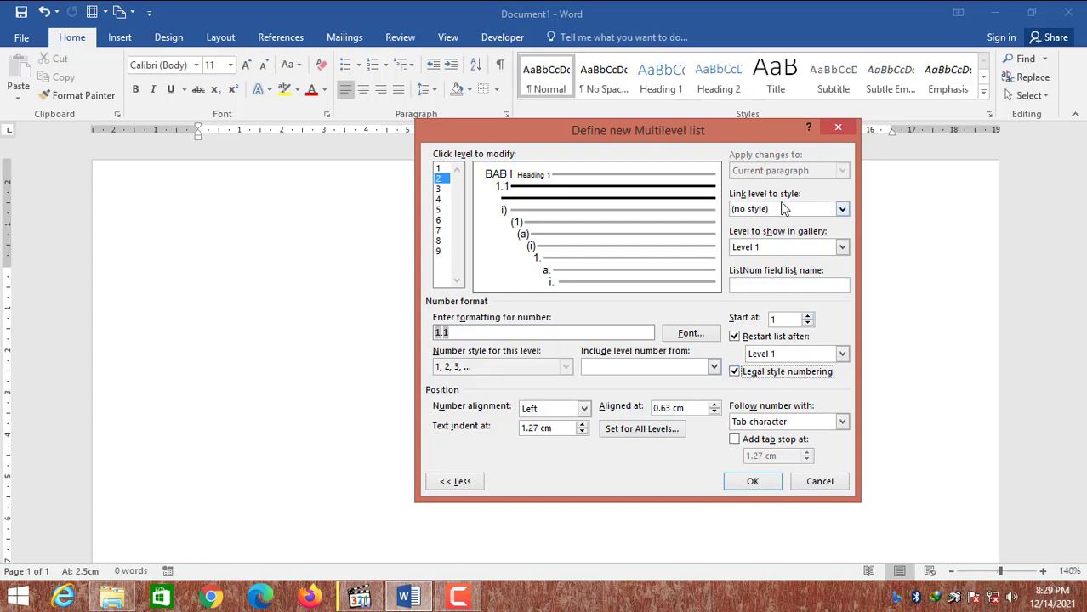
# Step: Link level 2 to the Heading 2 style and set Level 2 as the level to show in the gallery
pyautogui.click(842, 210)
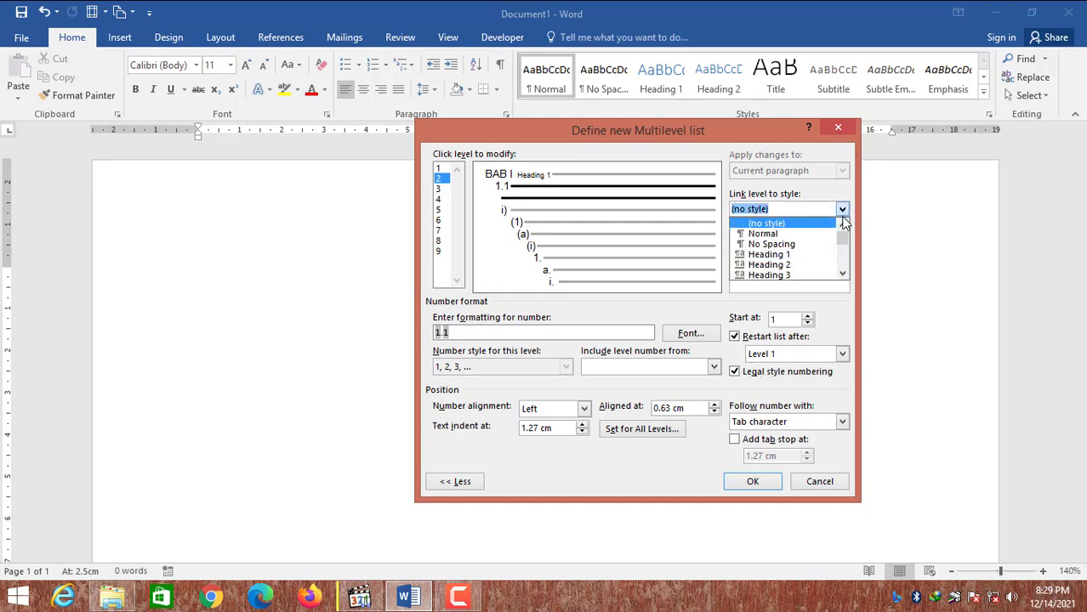
pyautogui.click(833, 266)
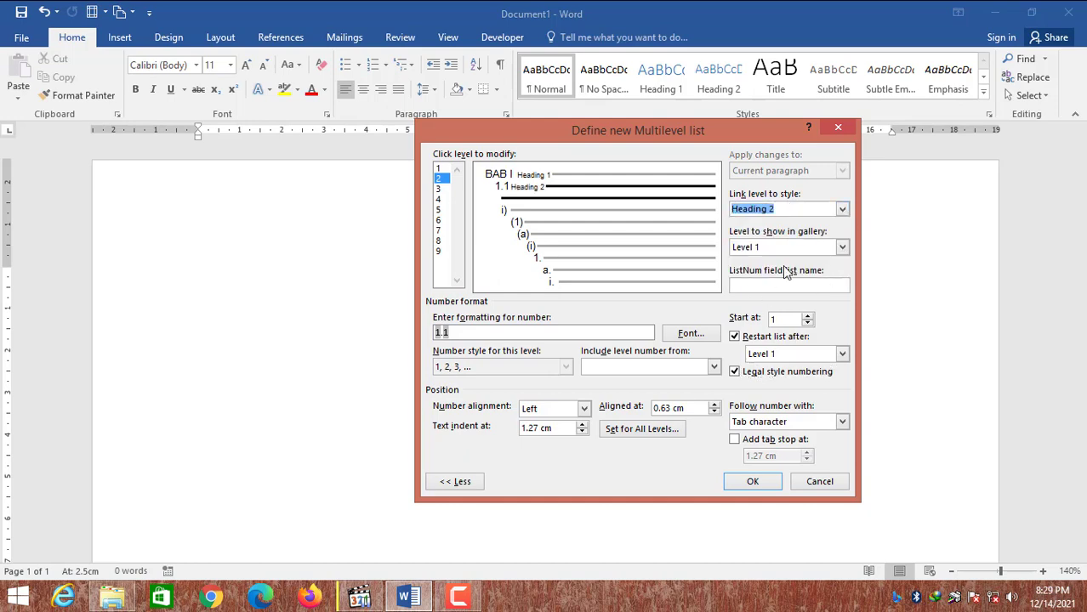
pyautogui.click(843, 248)
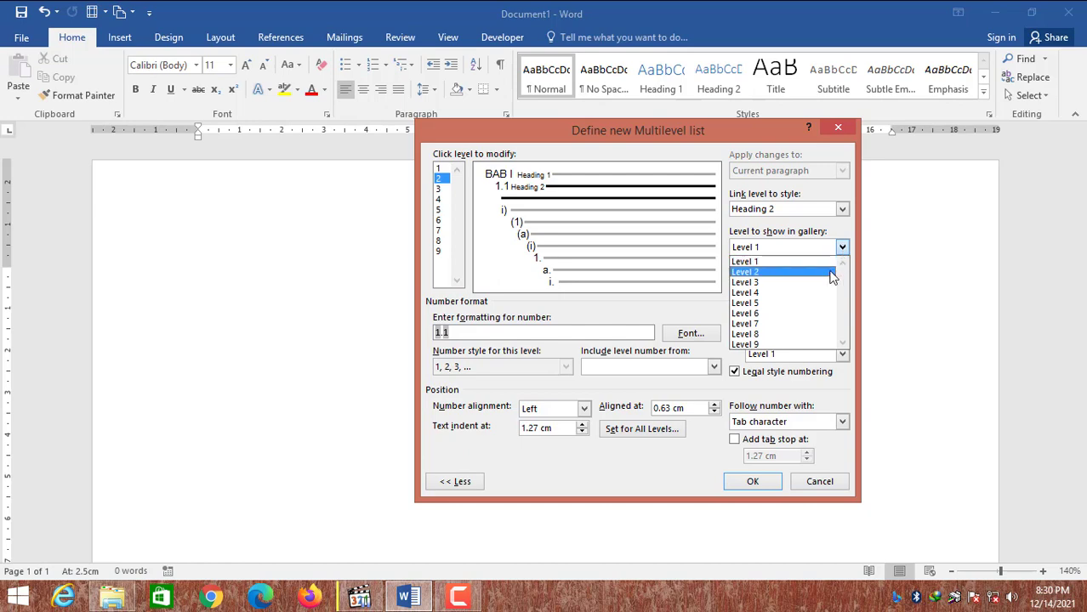
pyautogui.click(832, 272)
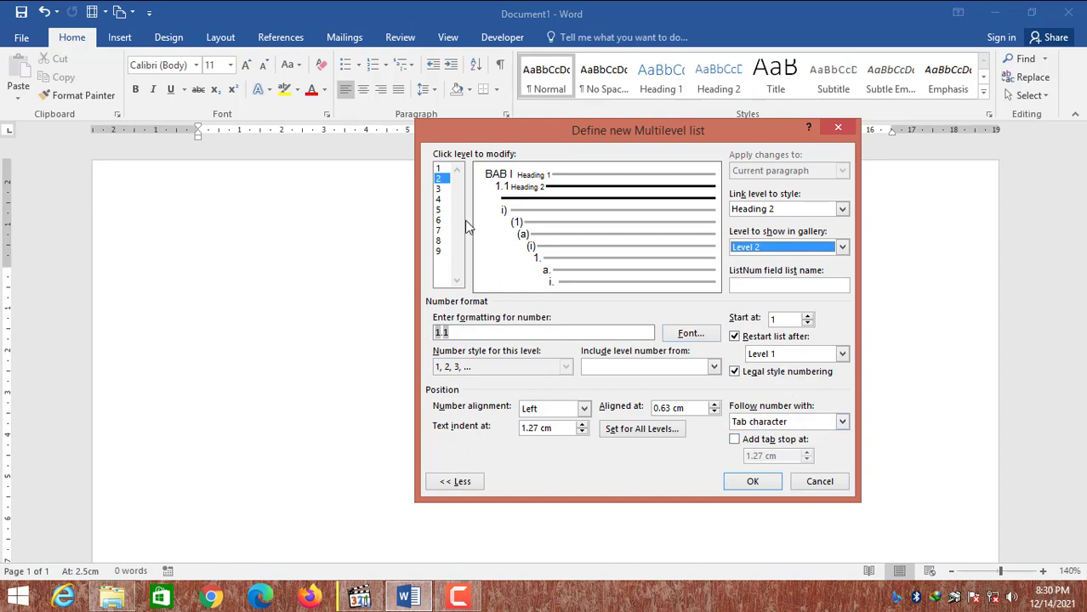
# Step: Have the level 2 number followed by a space and set its text indent to 1.4 cm
pyautogui.click(841, 422)
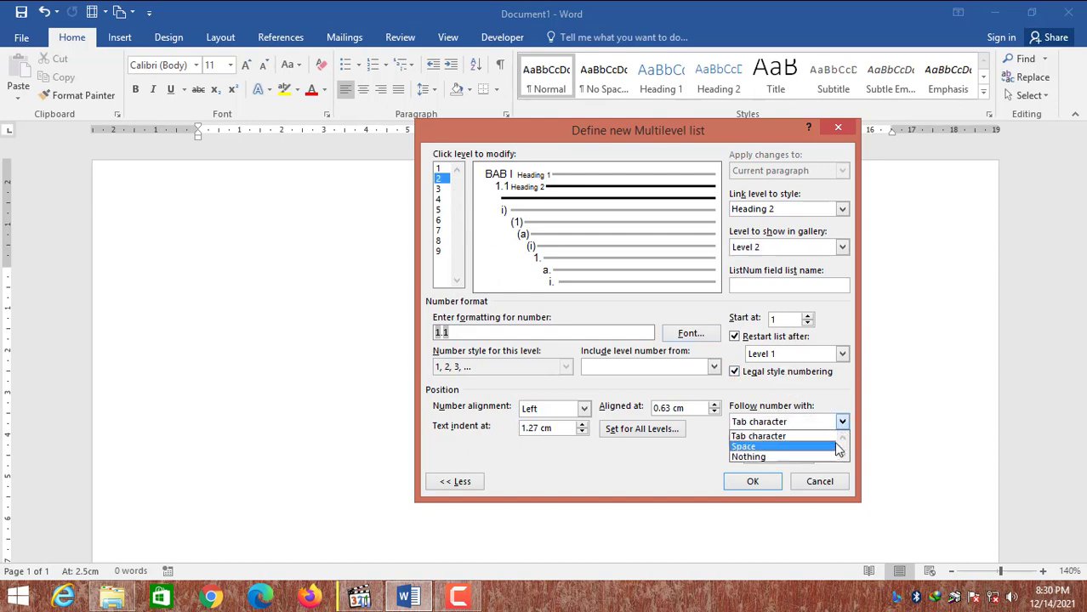
pyautogui.click(832, 444)
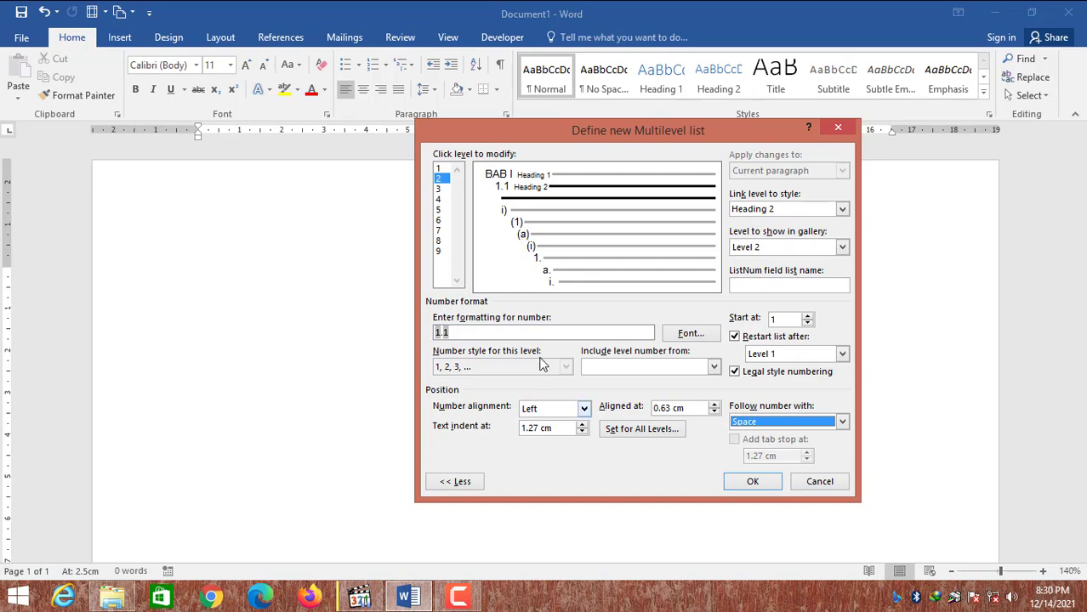
pyautogui.click(534, 428)
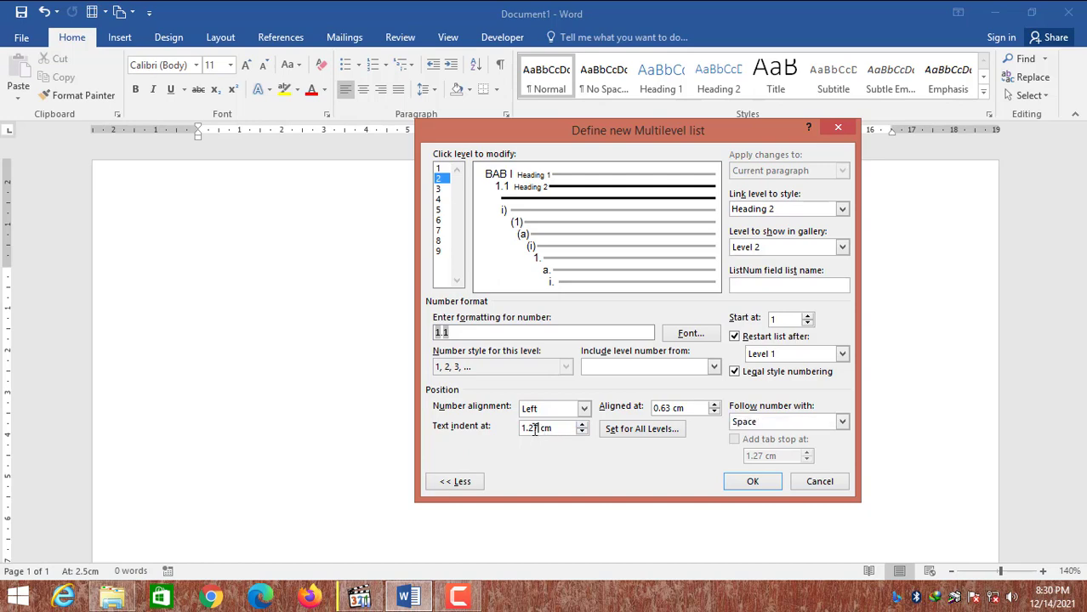
pyautogui.moveTo(537, 428); pyautogui.dragTo(526, 428)
pyautogui.write('4')
pyautogui.moveTo(754, 482); pyautogui.dragTo(685, 314)
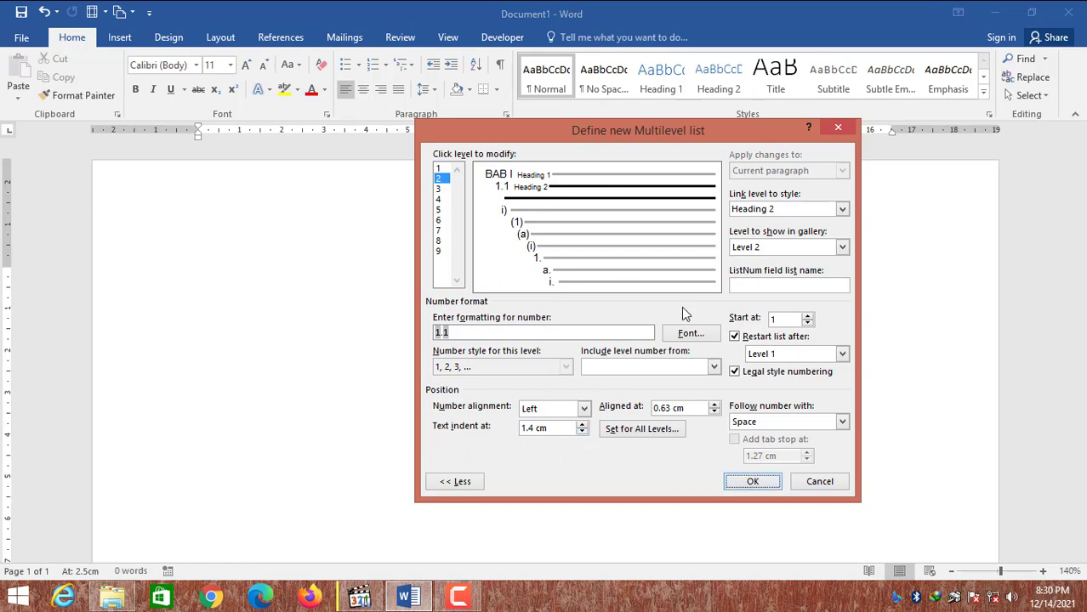
# Step: Give list level 3 the 1, 2, 3, … number style and put the level 2 number and a dot before its number
pyautogui.click(438, 191)
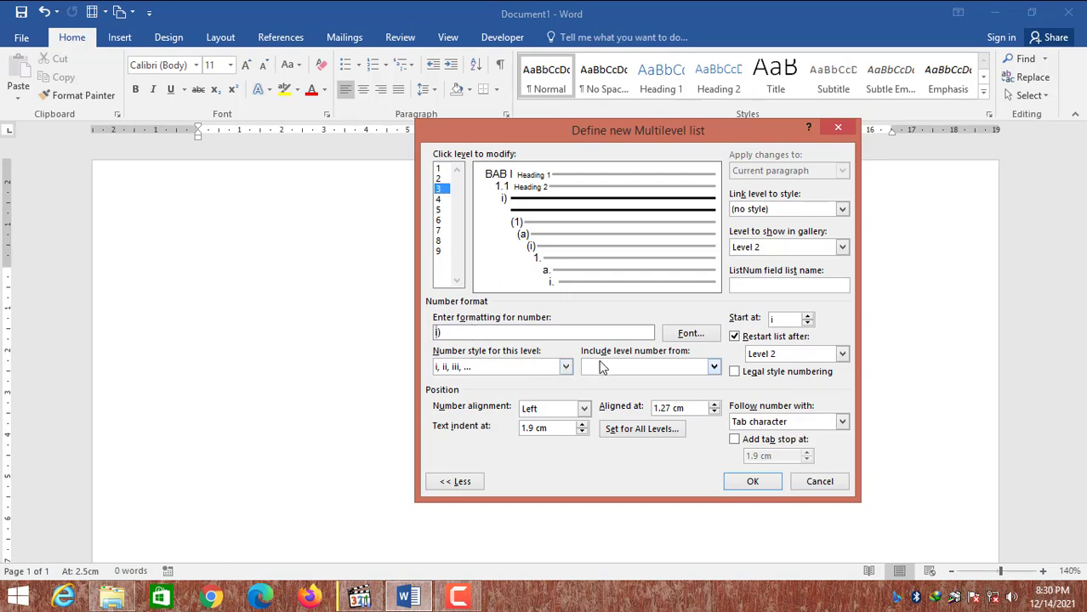
pyautogui.click(566, 368)
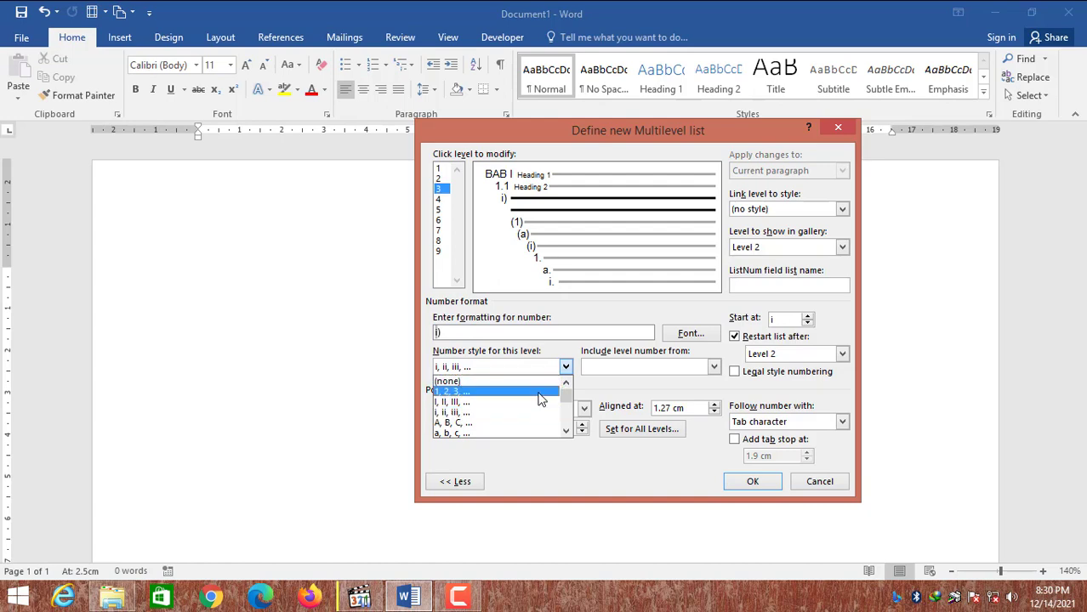
pyautogui.click(538, 391)
pyautogui.click(445, 333)
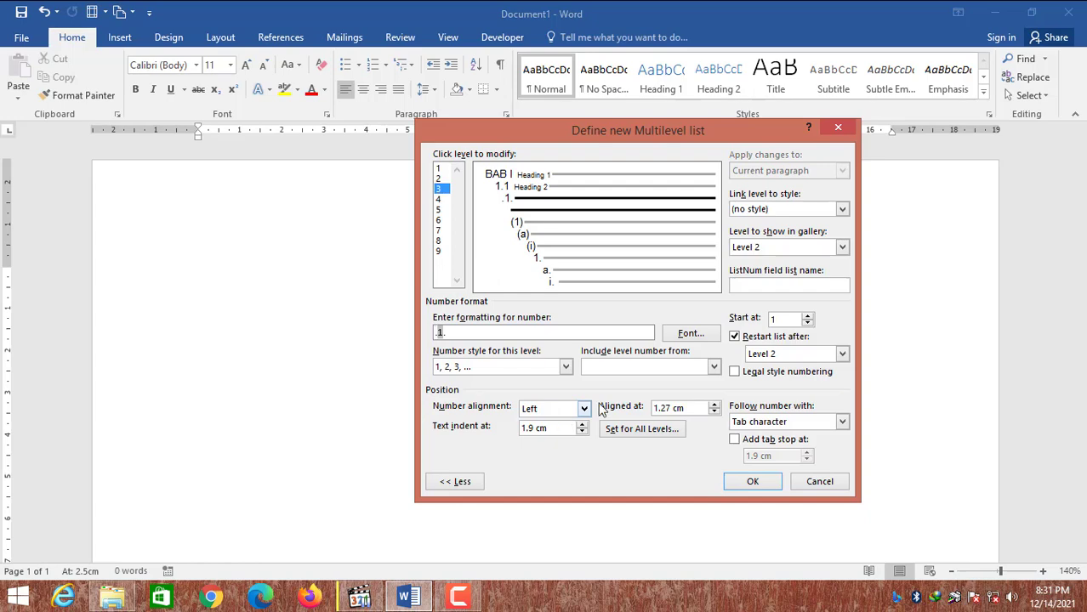
pyautogui.click(714, 367)
pyautogui.click(704, 394)
pyautogui.click(712, 367)
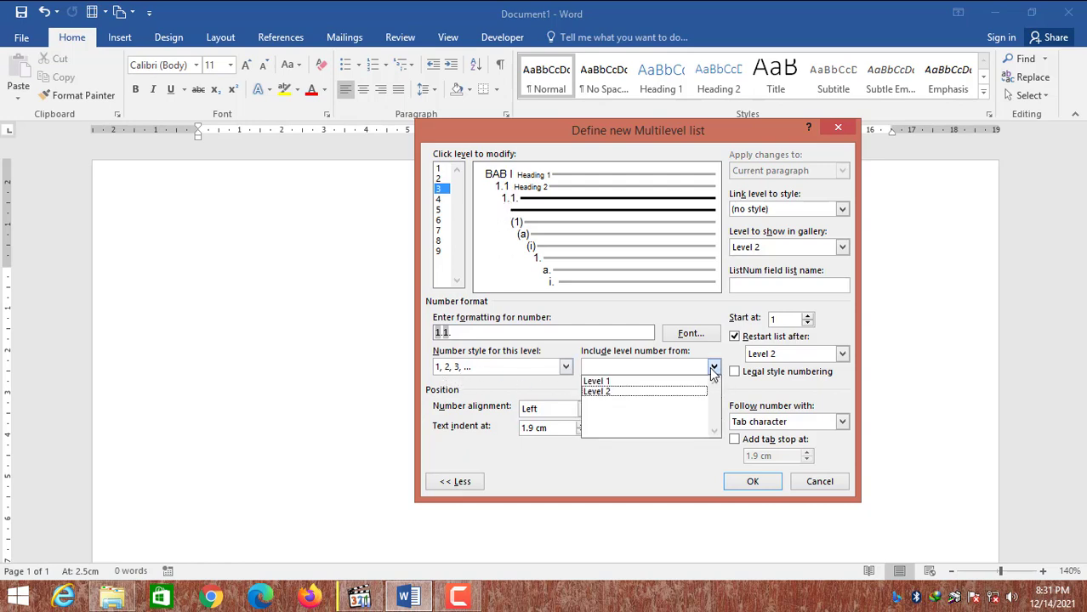
pyautogui.click(710, 383)
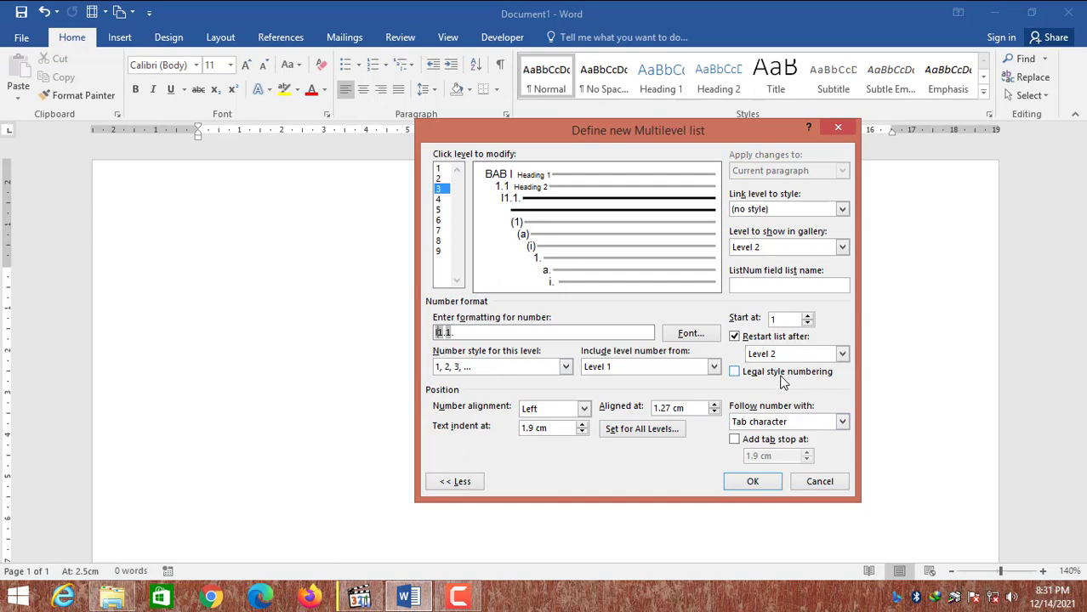
pyautogui.click(750, 378)
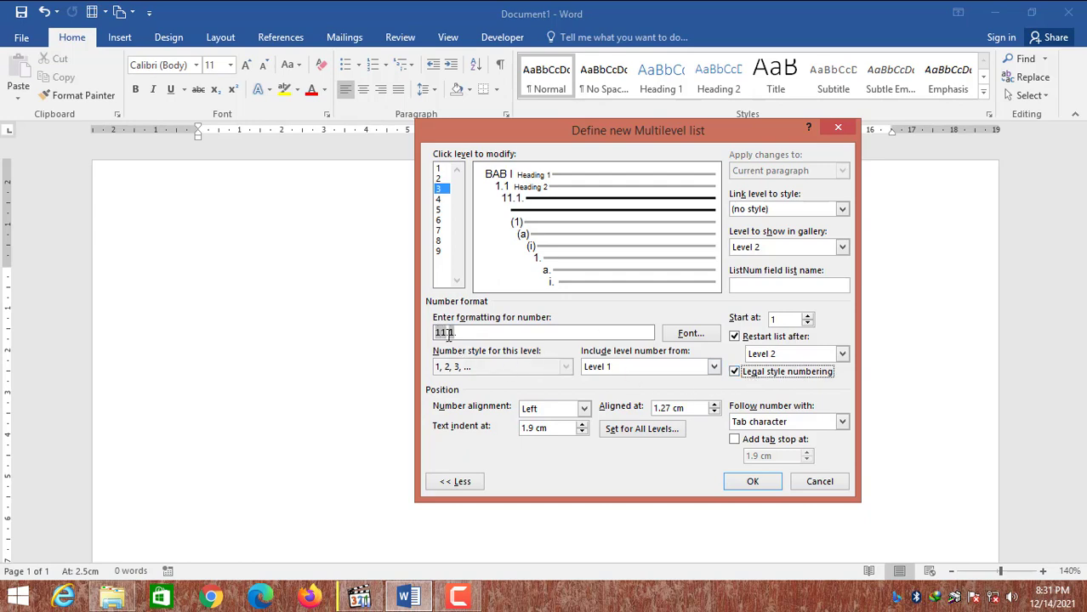
pyautogui.click(734, 372)
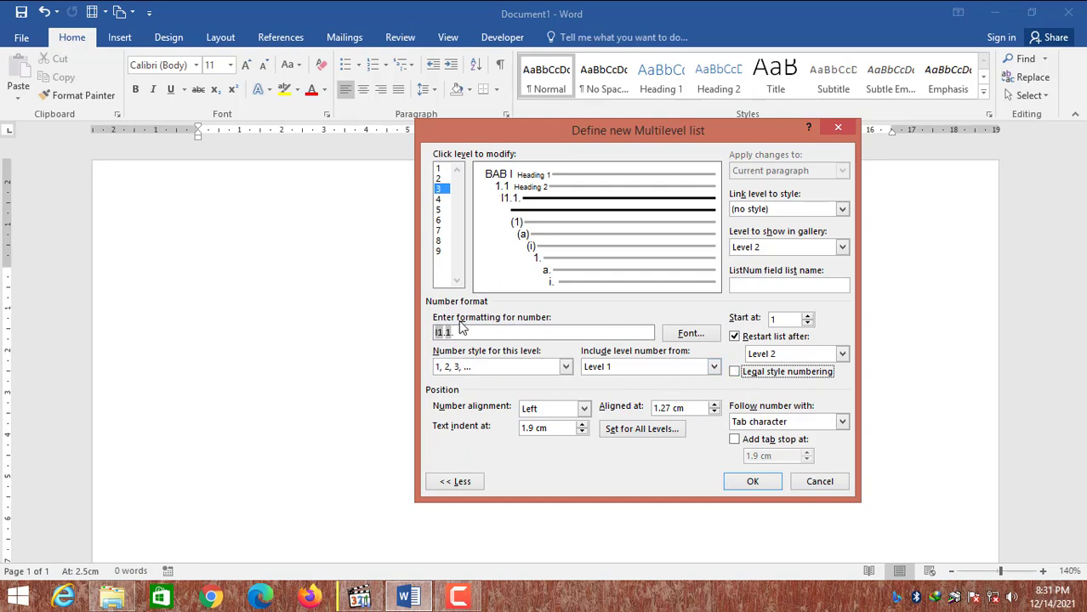
pyautogui.click(440, 334)
pyautogui.write('.')
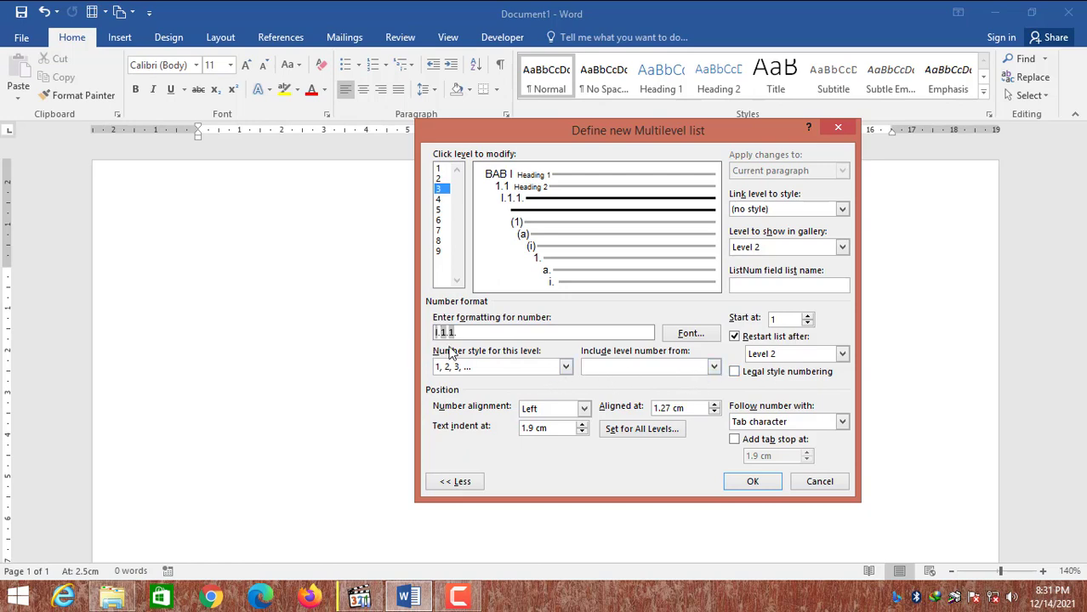
pyautogui.press('BackSpace')
pyautogui.press('BackSpace')
# Step: Put the level 1 number and a dot at the start of the level 3 format and turn on legal style numbering
pyautogui.write('.')
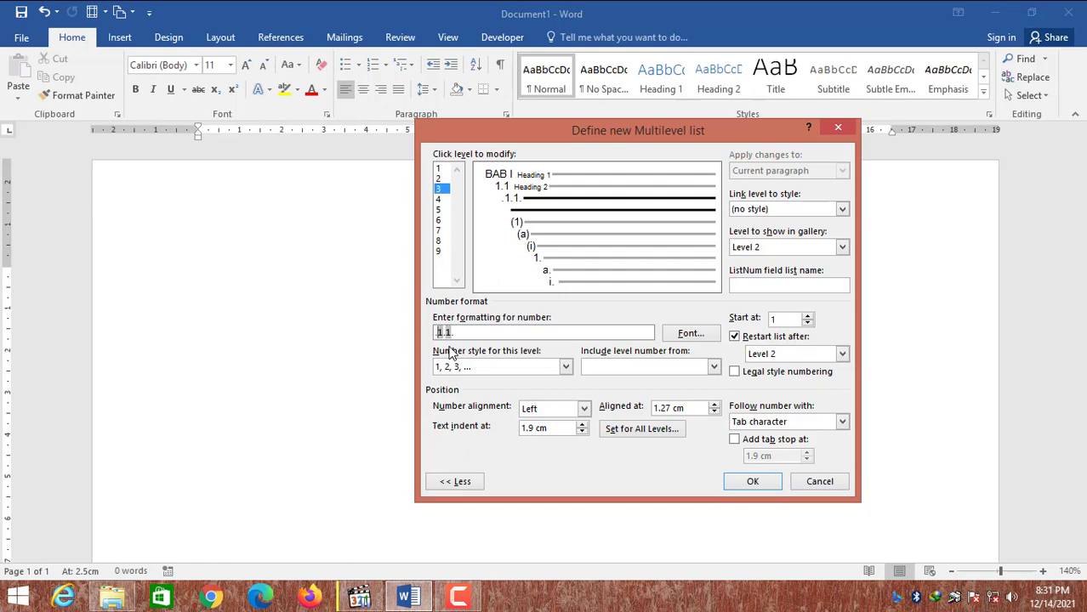
pyautogui.click(713, 368)
pyautogui.click(705, 381)
pyautogui.click(762, 371)
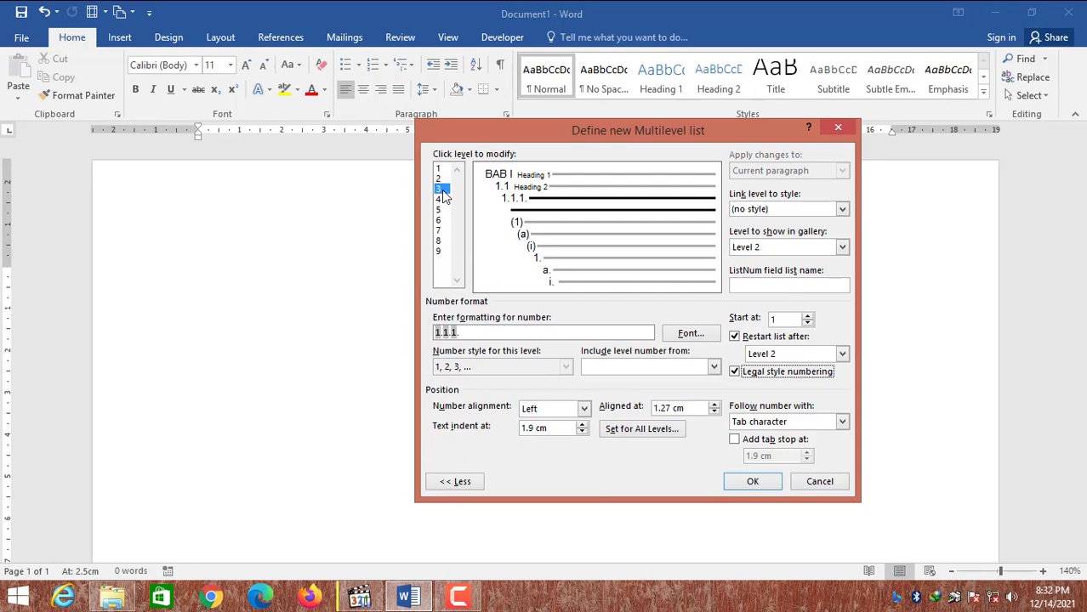
# Step: Link level 3 to the Heading 3 style with Level 3 shown in the gallery, and have its number followed by a space
pyautogui.click(841, 211)
pyautogui.click(829, 276)
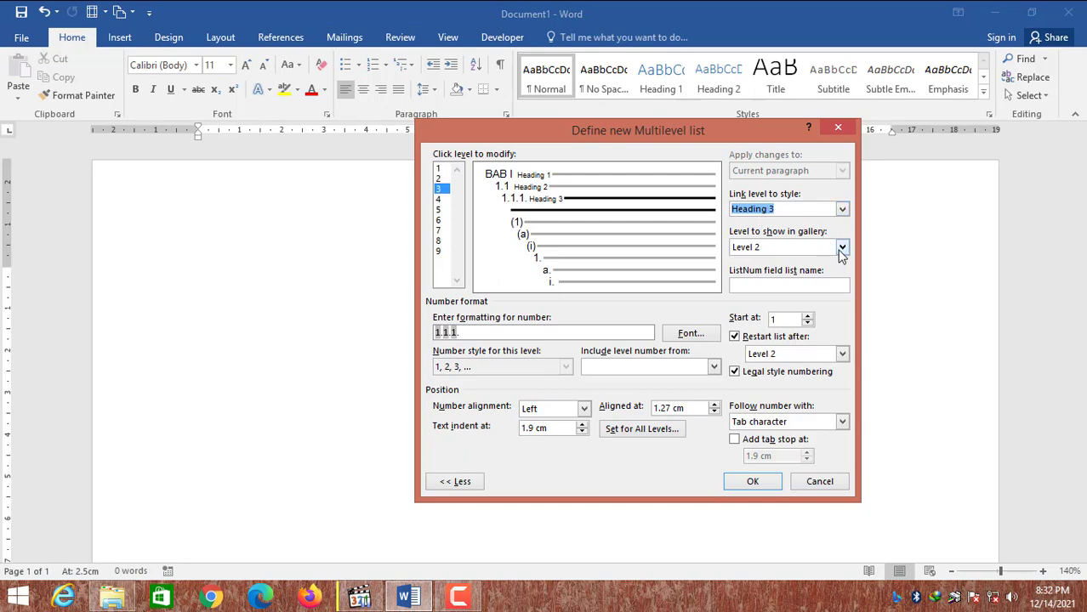
pyautogui.click(842, 248)
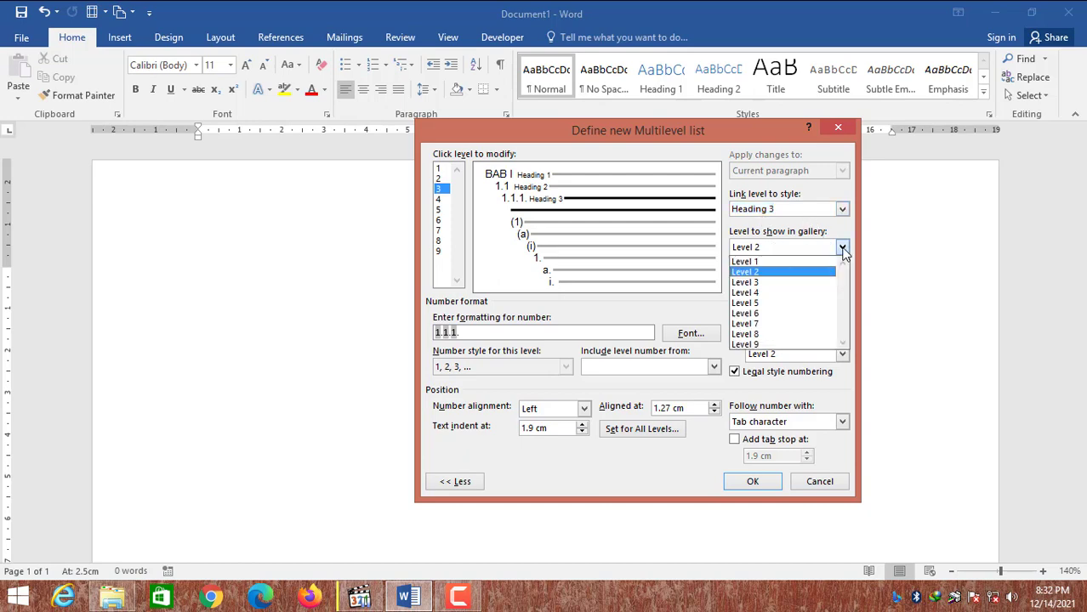
pyautogui.click(836, 282)
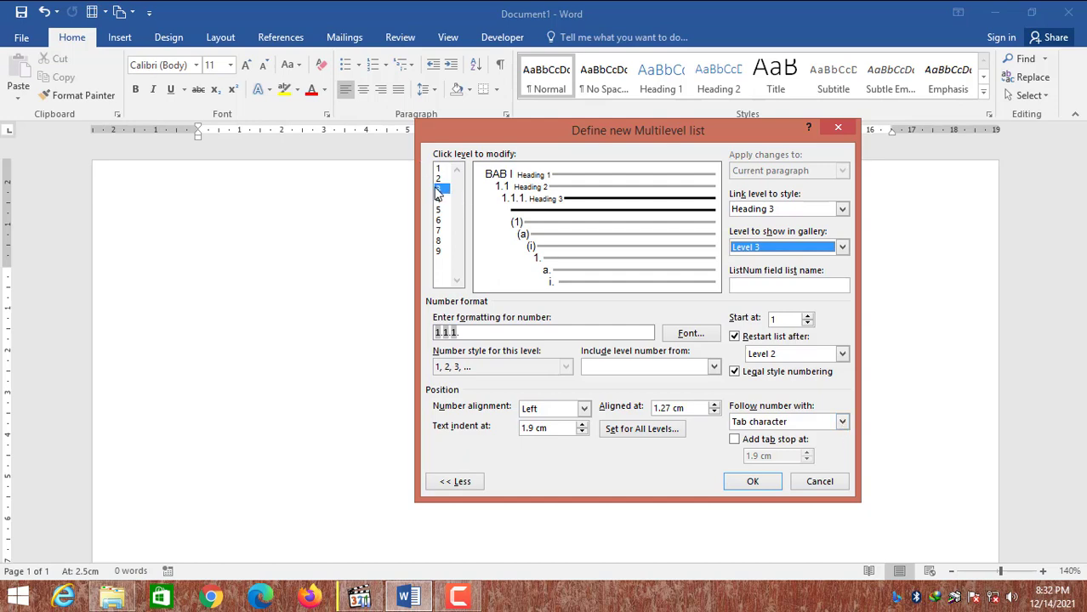
pyautogui.click(842, 422)
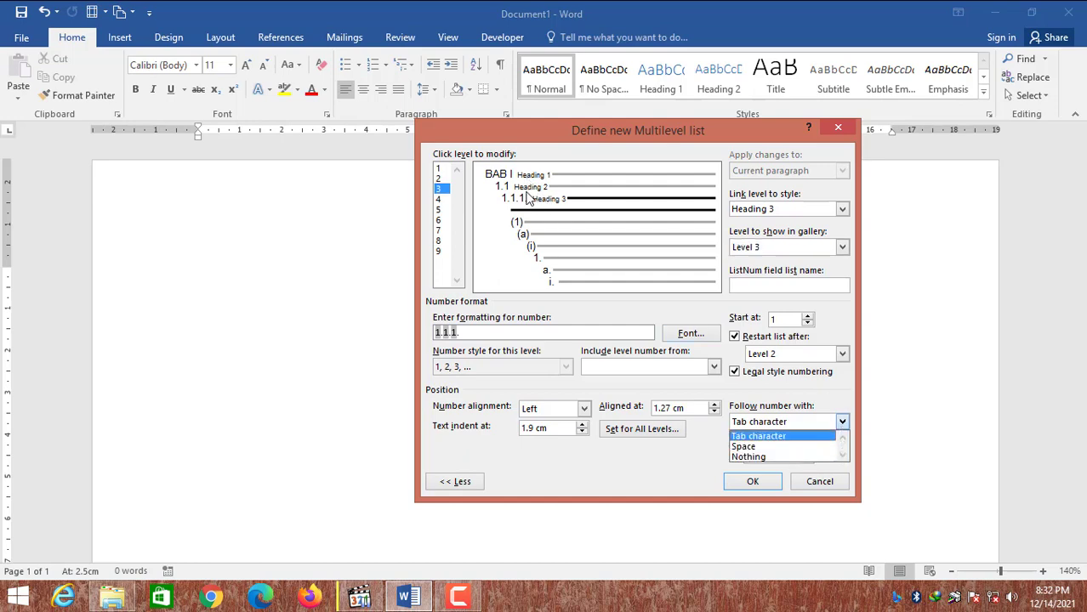
pyautogui.click(756, 447)
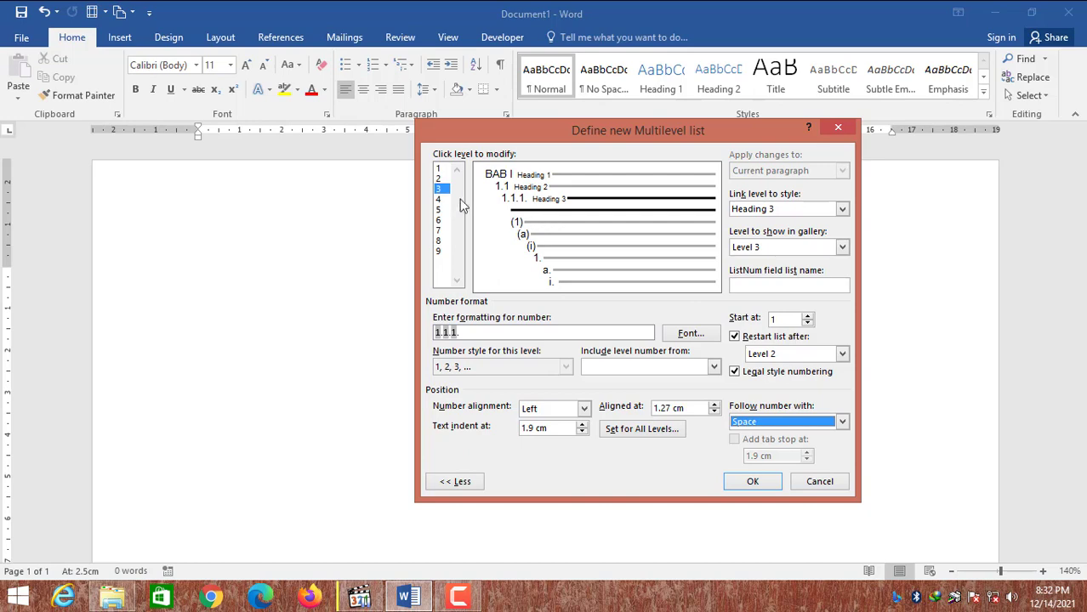
# Step: Try to give list levels 2 and 3 their own gallery settings, Level 2 and Level 3 respectively
pyautogui.click(440, 179)
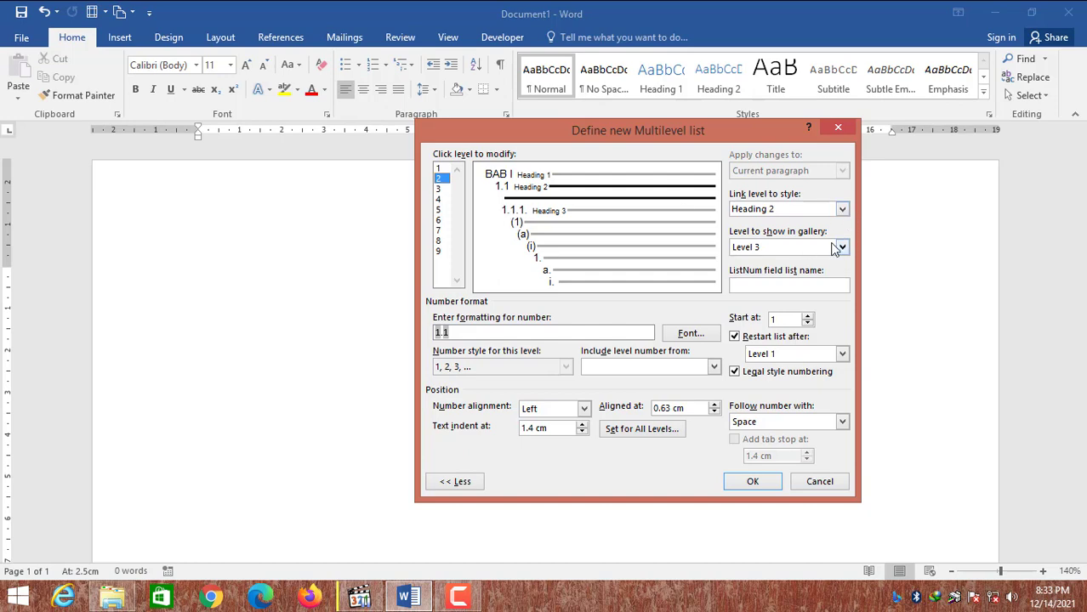
pyautogui.click(841, 246)
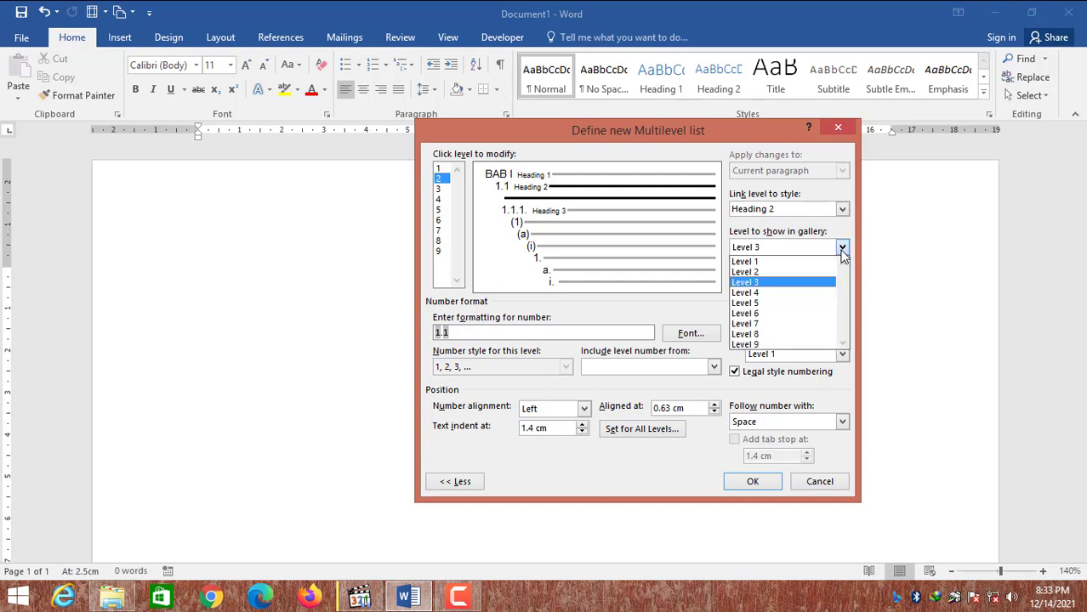
pyautogui.click(823, 273)
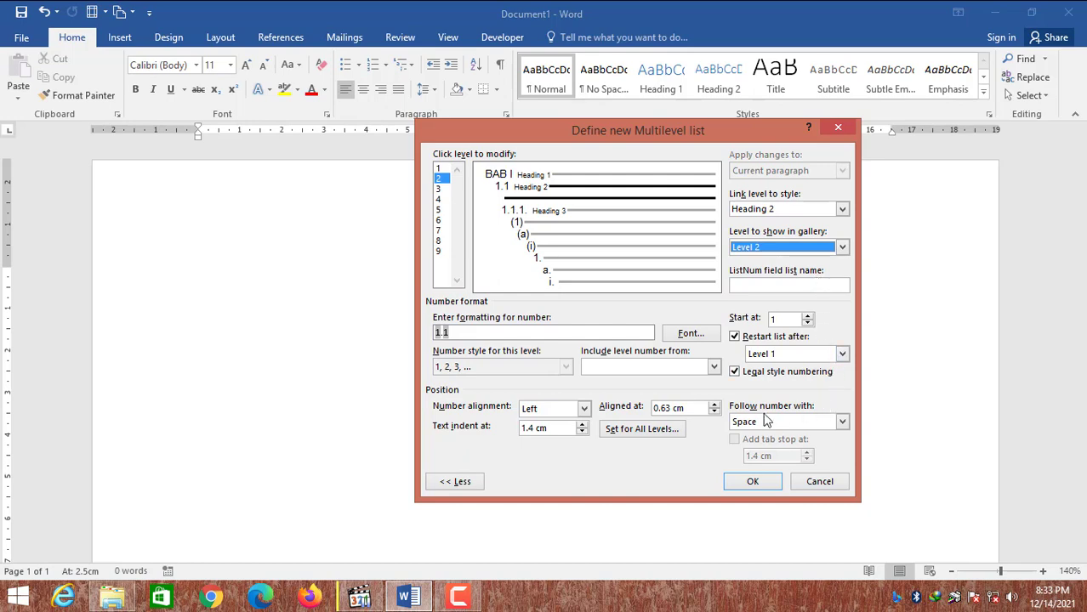
pyautogui.click(441, 190)
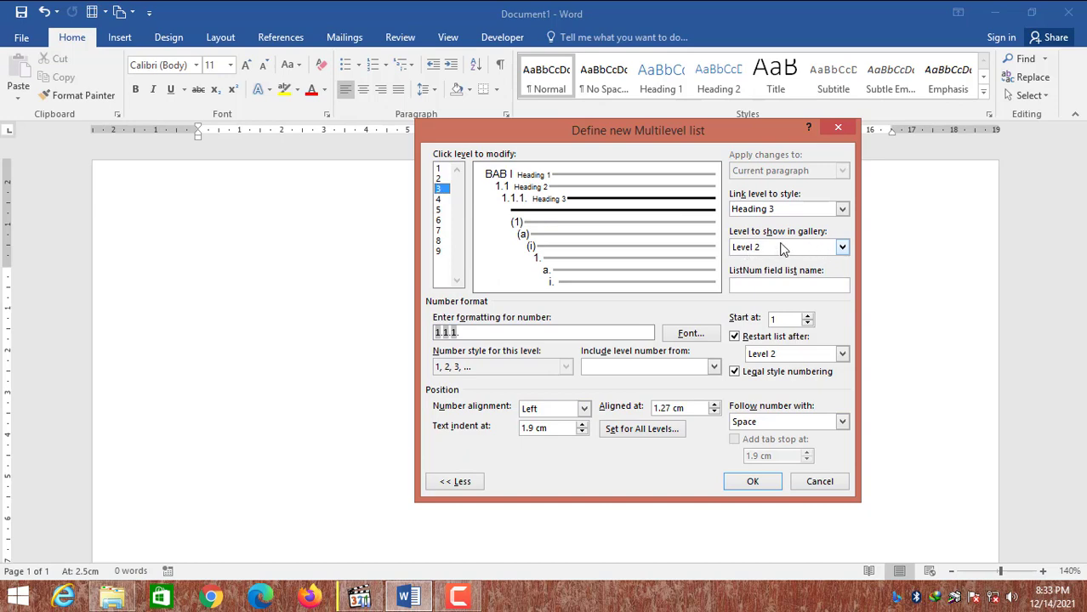
pyautogui.click(842, 247)
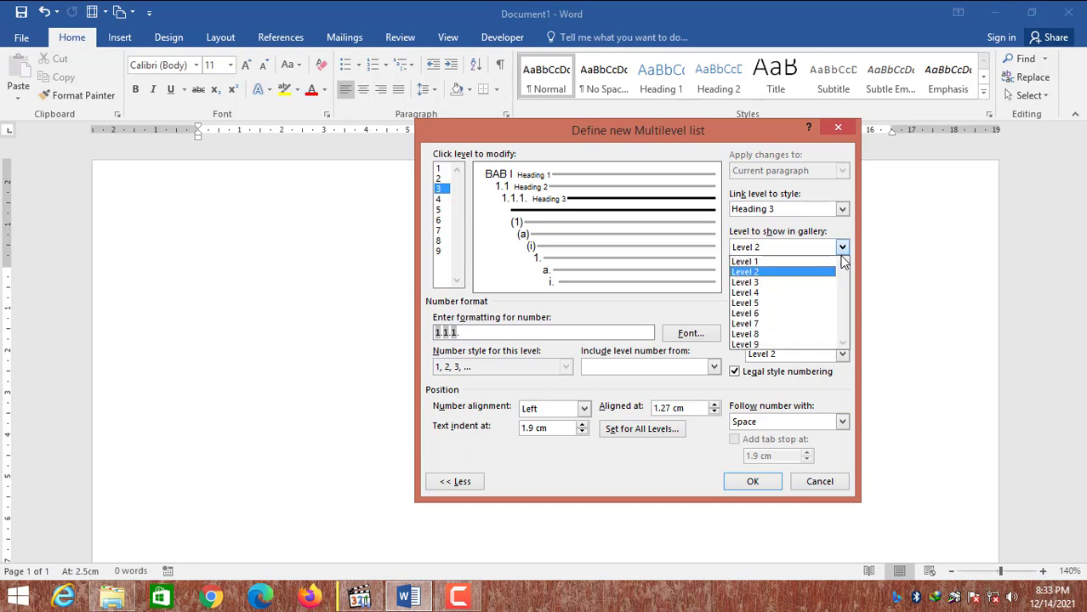
pyautogui.click(830, 279)
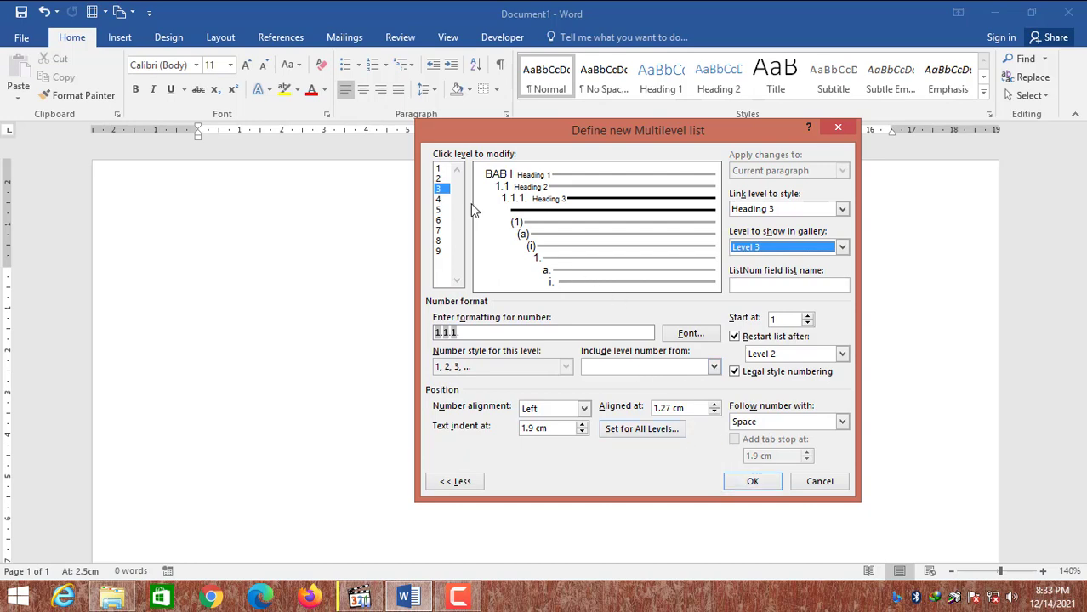
pyautogui.click(439, 177)
pyautogui.click(440, 169)
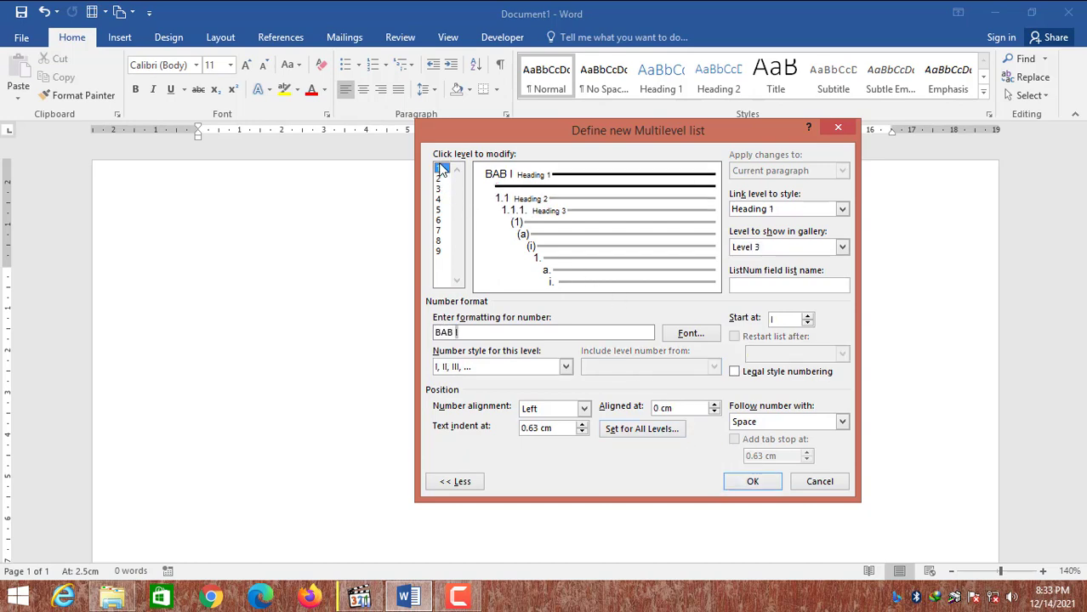
pyautogui.click(442, 181)
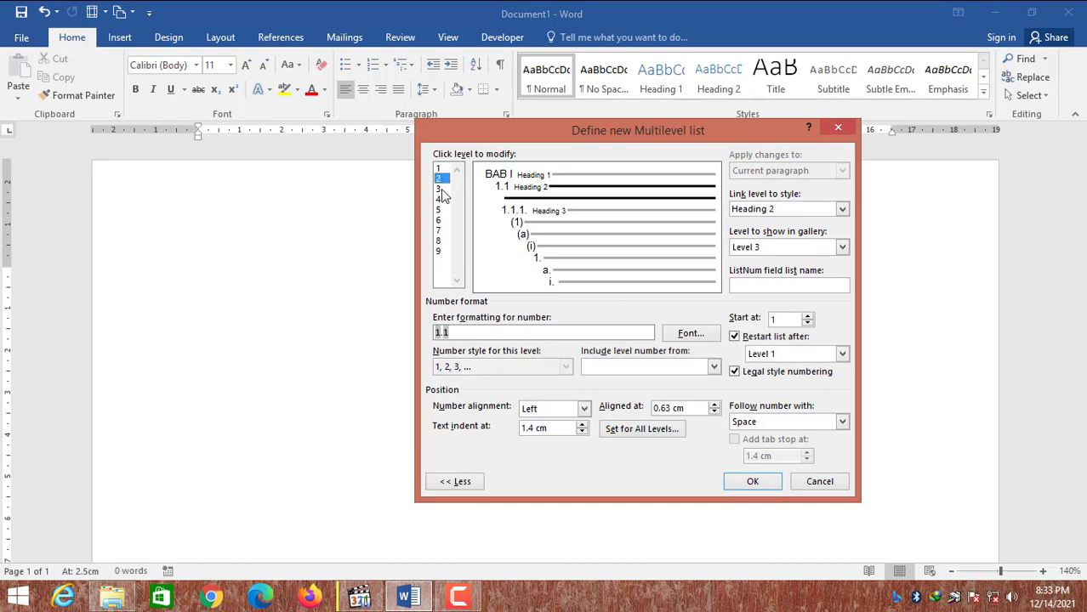
pyautogui.click(844, 247)
pyautogui.click(757, 267)
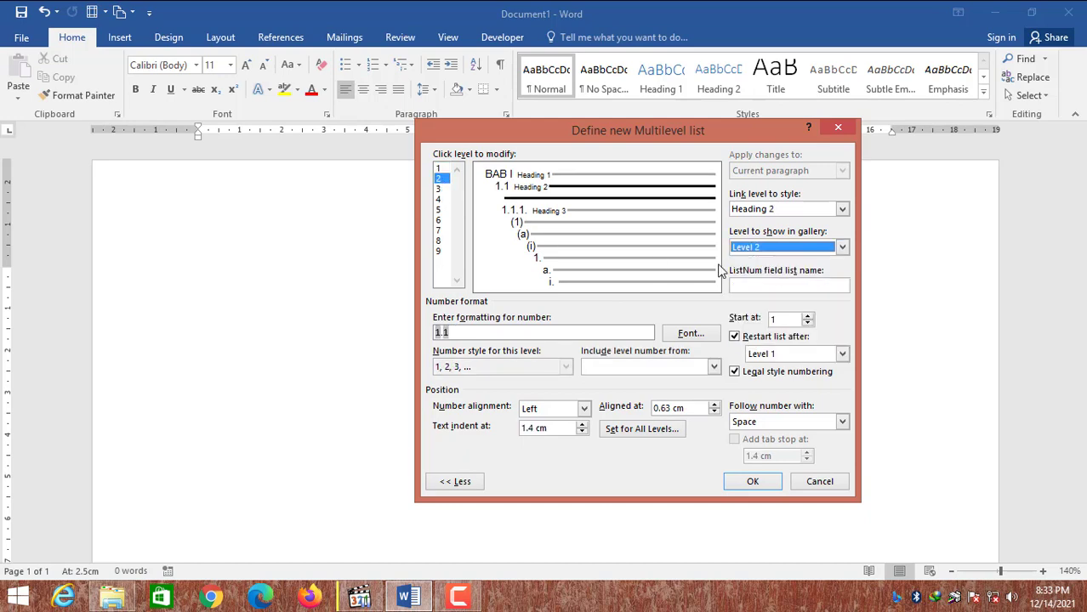
pyautogui.click(439, 188)
pyautogui.click(842, 248)
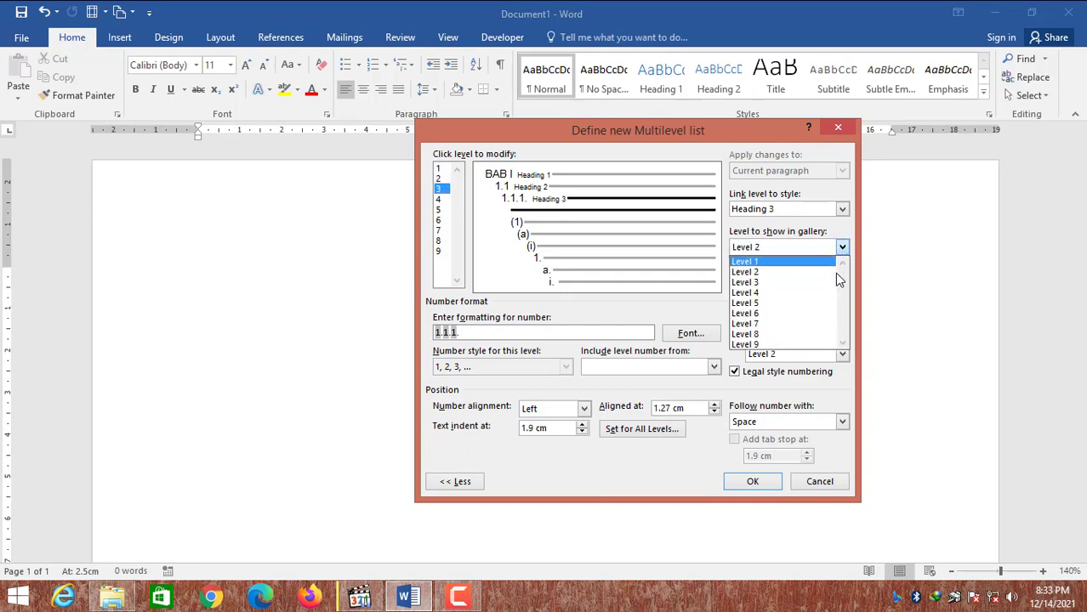
pyautogui.click(832, 283)
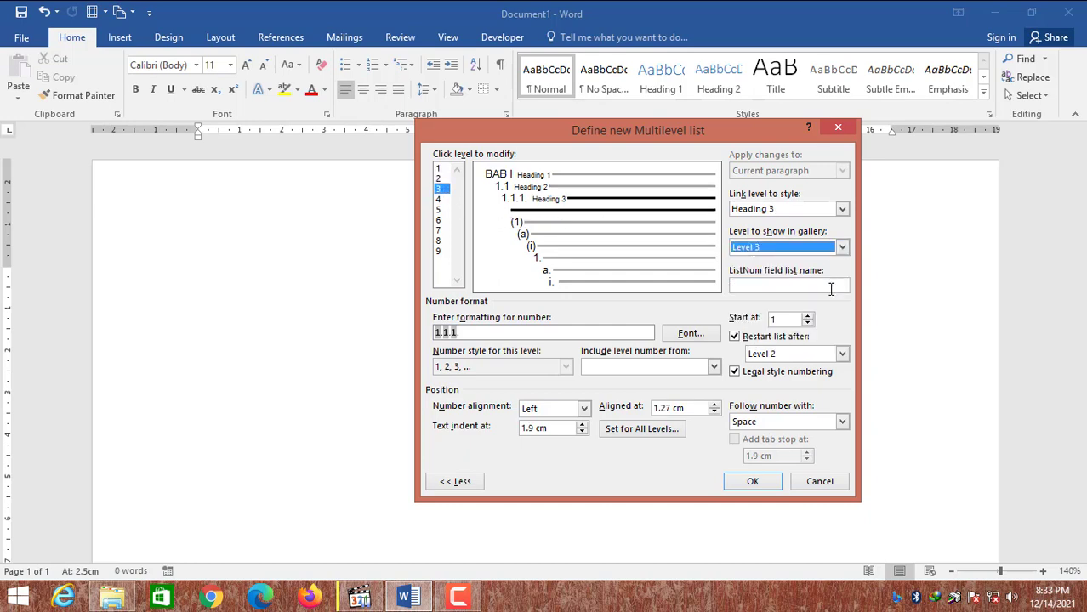
# Step: Apply the multilevel list definition and clear the heading numbering and style from the empty line
pyautogui.click(754, 482)
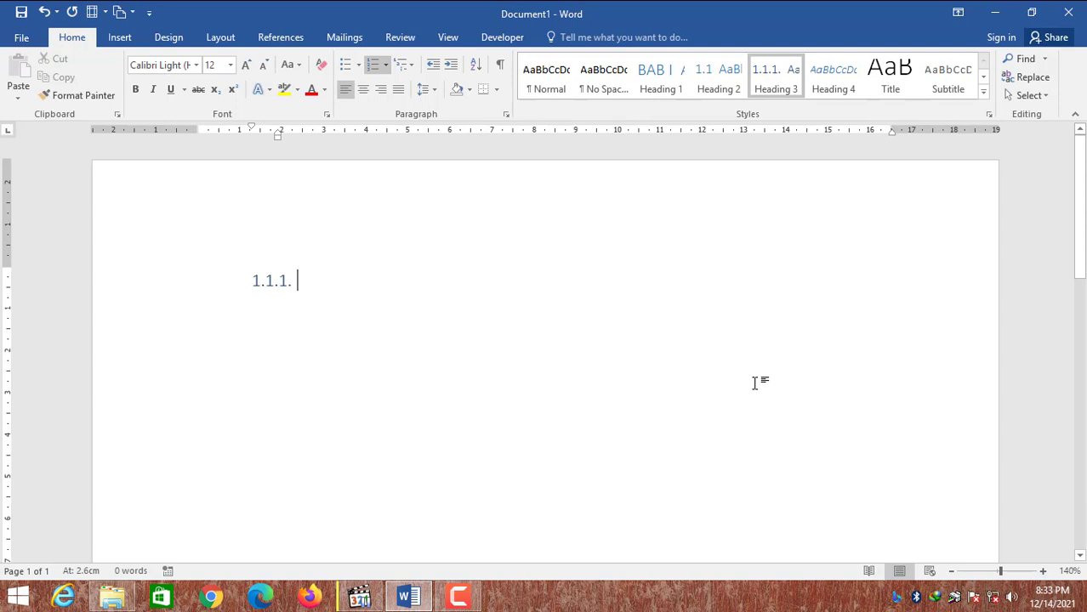
pyautogui.press('BackSpace')
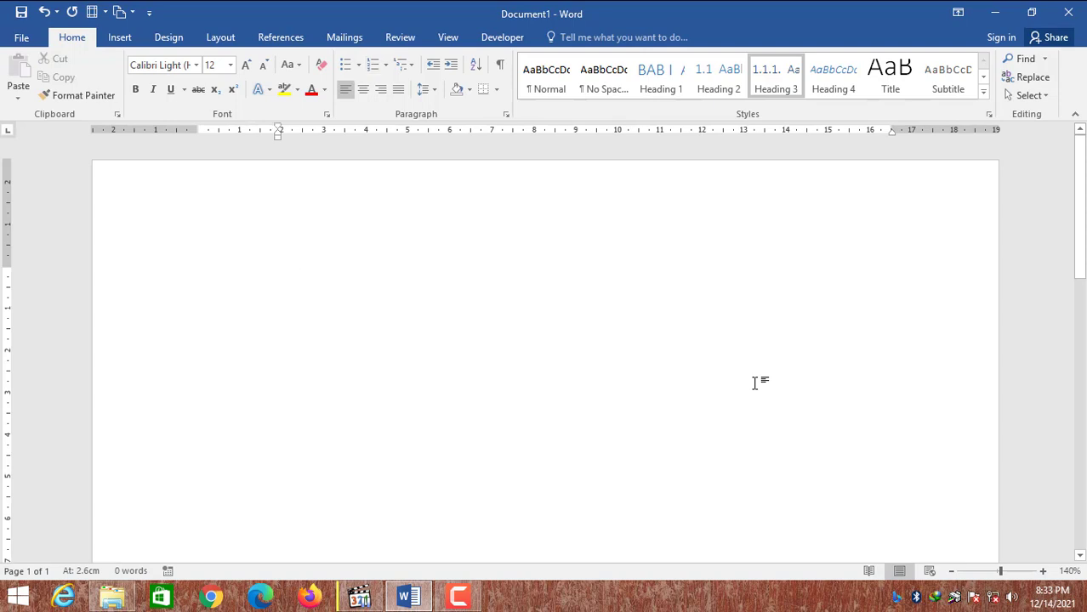
pyautogui.press('BackSpace')
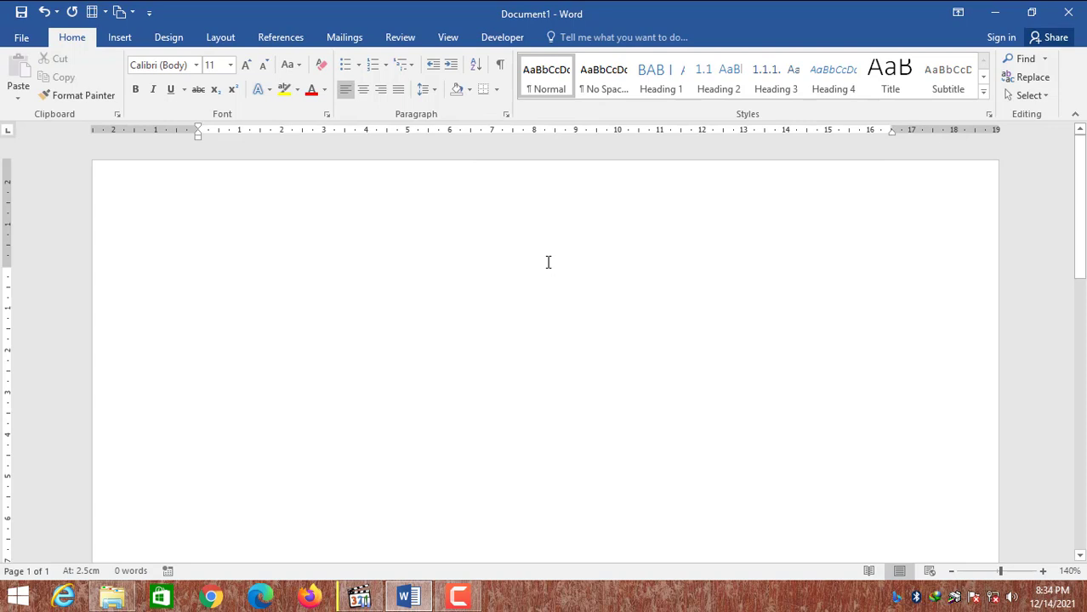
# Step: Try the Heading 1 style on the empty line and undo it
pyautogui.click(654, 86)
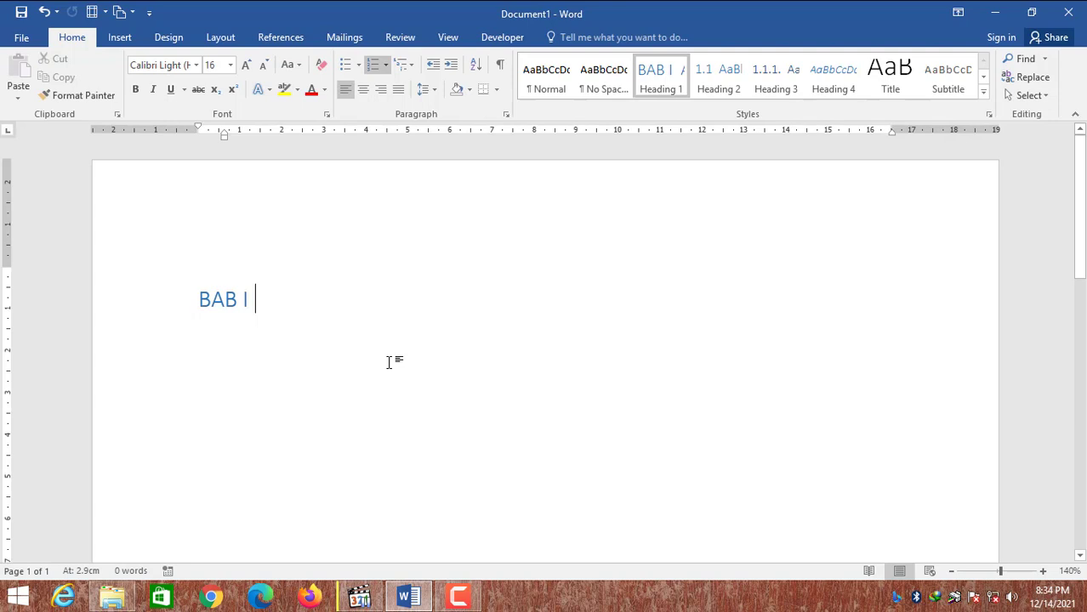
pyautogui.hotkey('ctrl', 'z')
pyautogui.hotkey('ctrl', 'z')
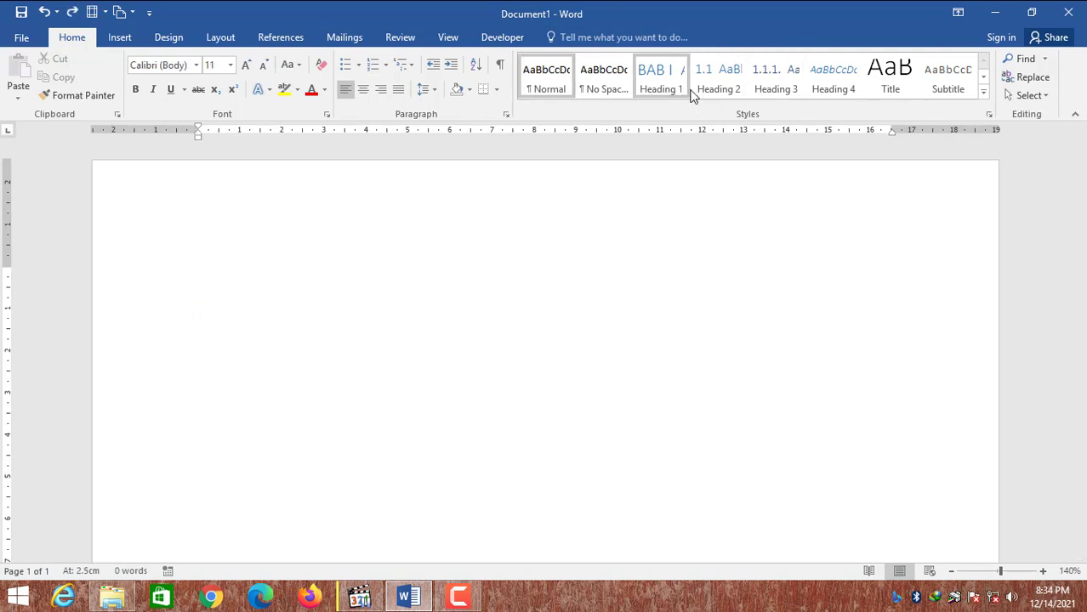
# Step: Modify the Heading 1 style's font to Times New Roman, 14 pt, bold, with Automatic colour
pyautogui.rightClick(657, 88)
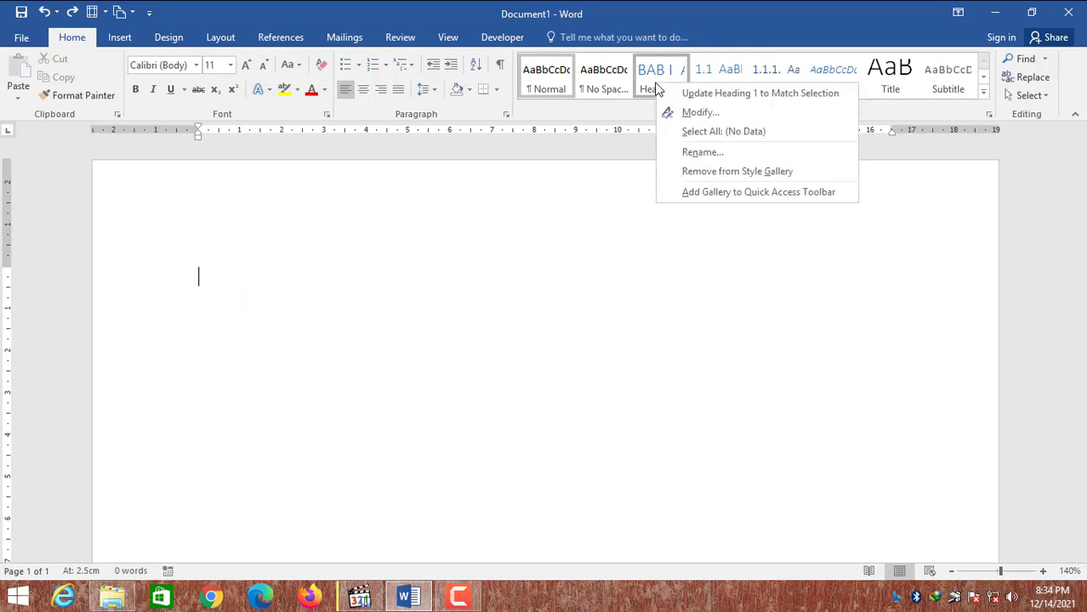
pyautogui.click(698, 114)
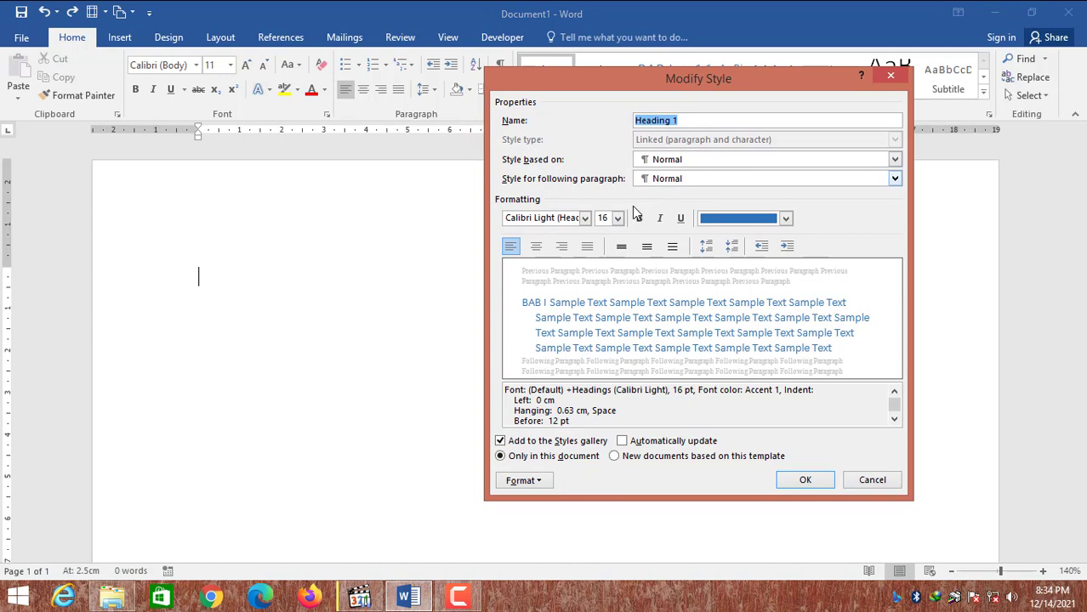
pyautogui.click(545, 219)
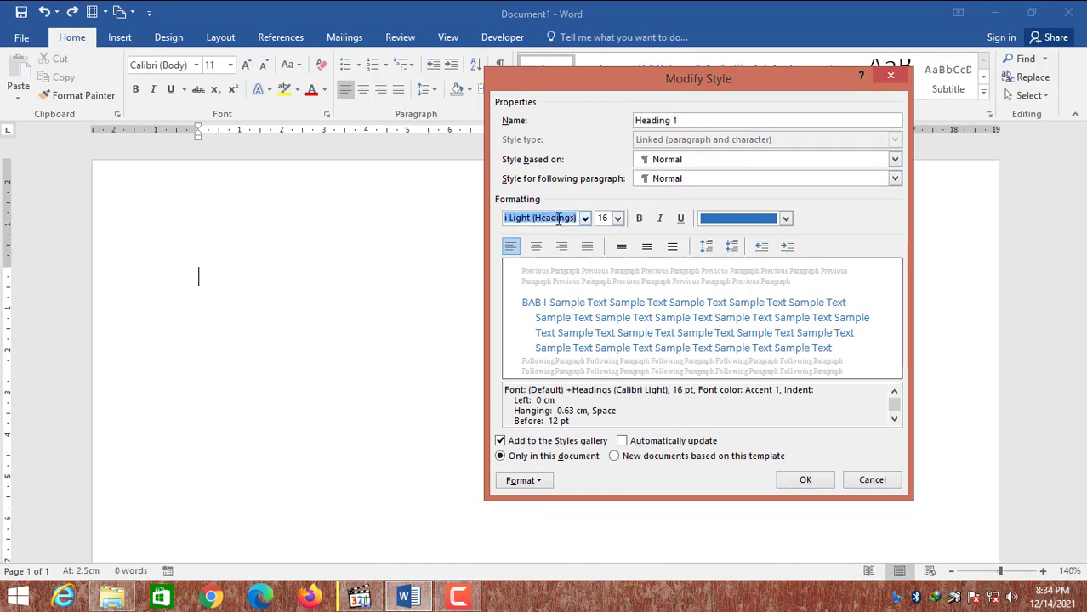
pyautogui.write('Times New Roman')
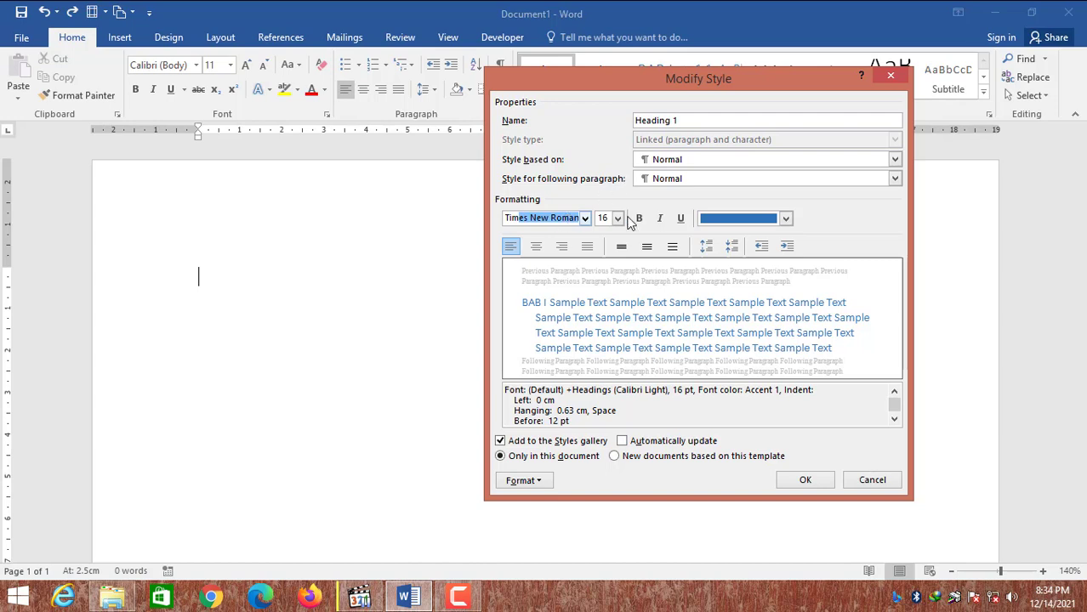
pyautogui.click(617, 218)
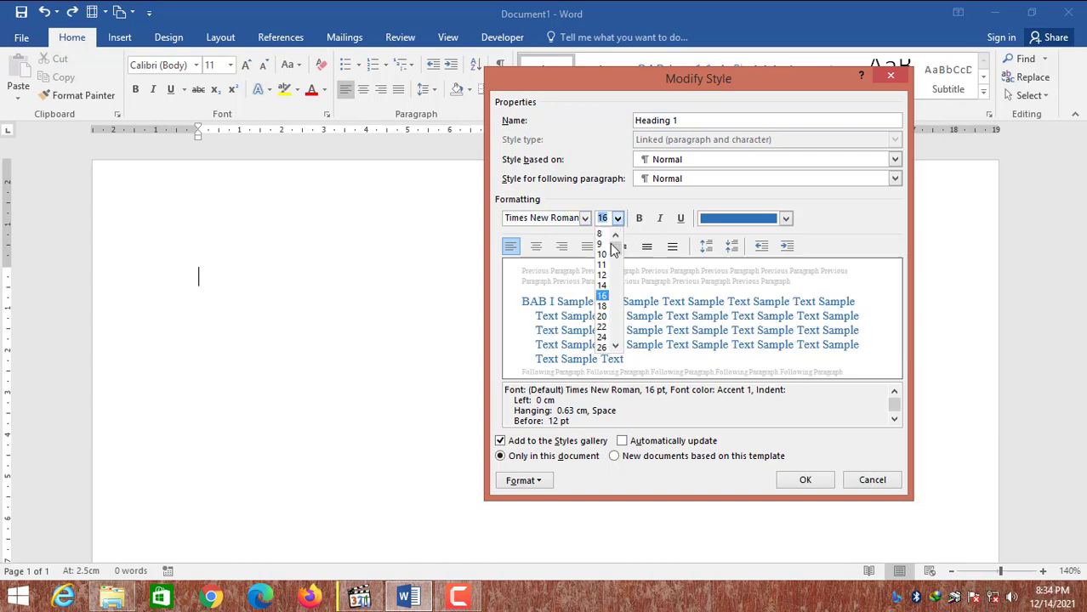
pyautogui.click(602, 285)
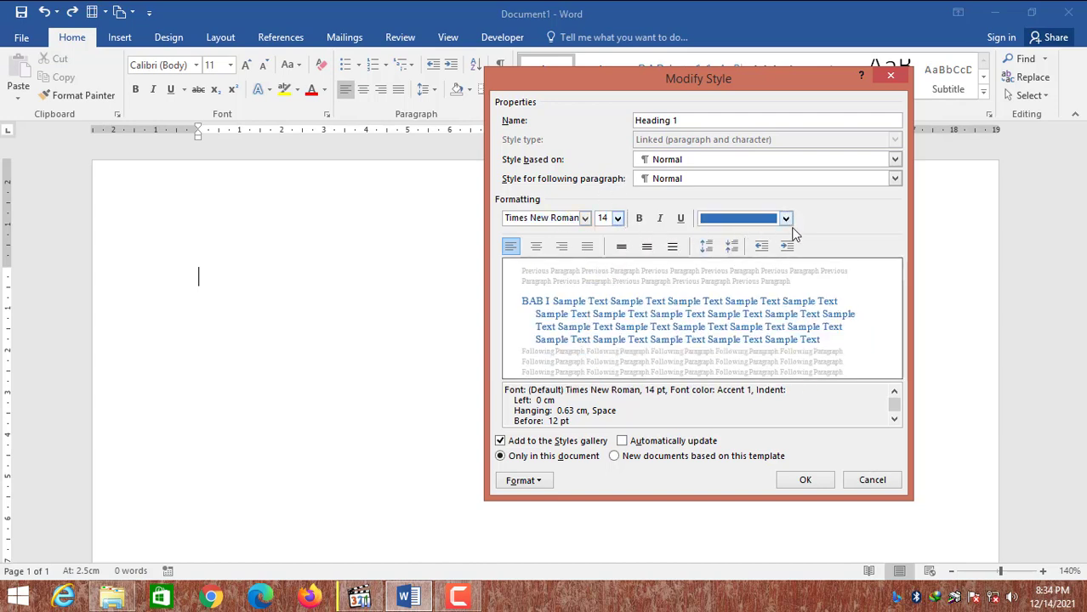
pyautogui.click(786, 220)
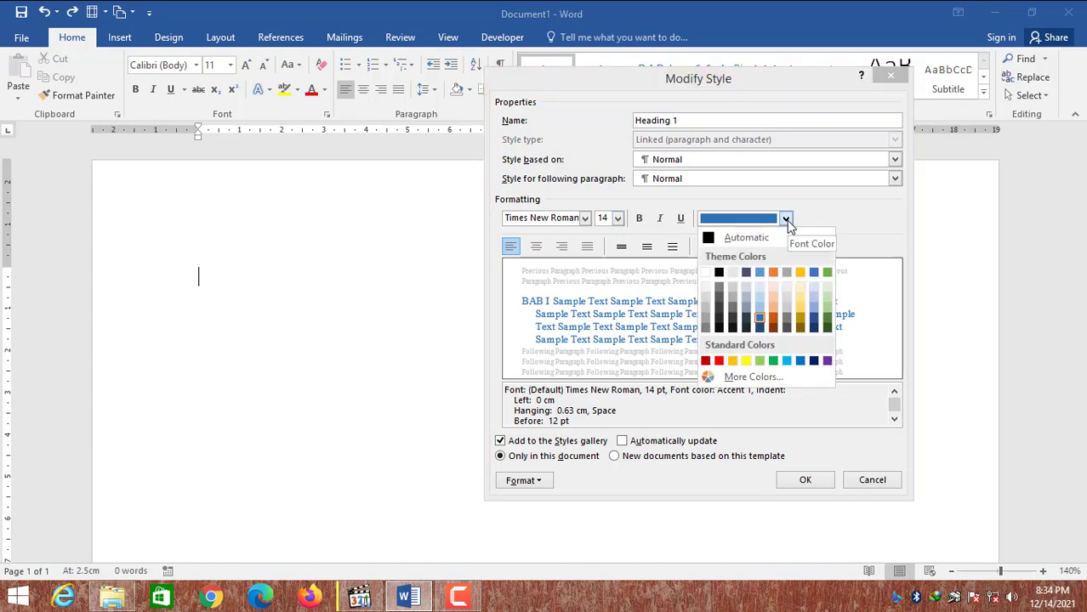
pyautogui.click(755, 241)
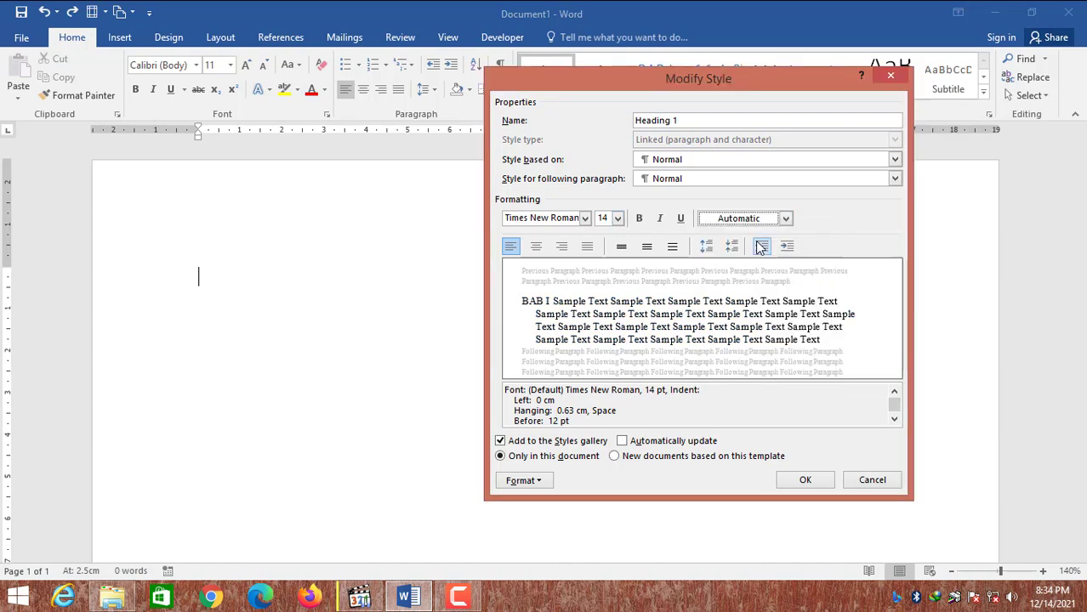
pyautogui.click(640, 219)
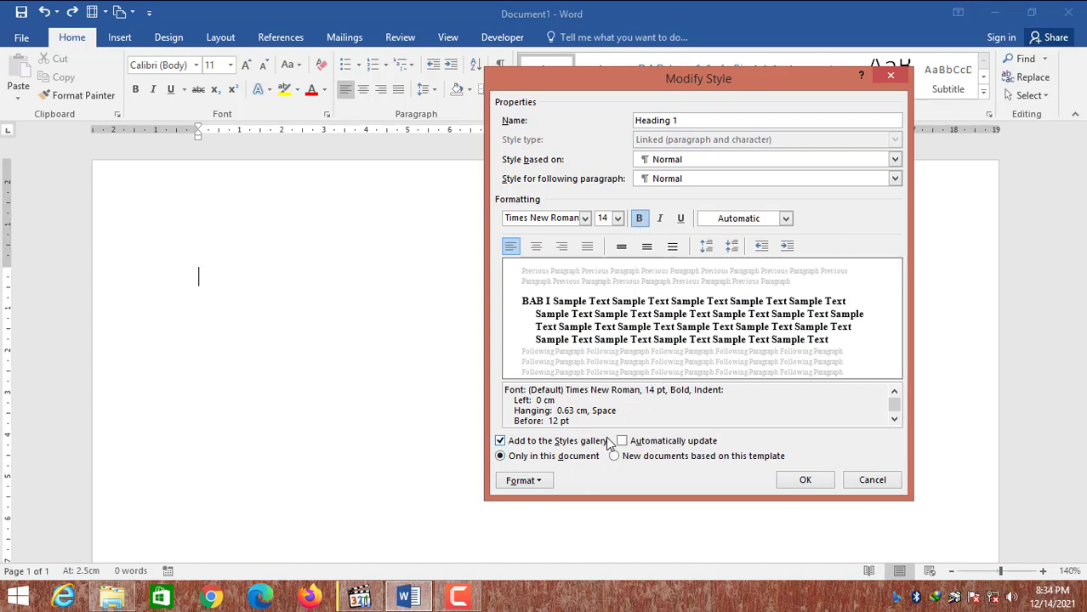
# Step: Give the Heading 1 style double line spacing and centred alignment, and save the style changes
pyautogui.click(671, 246)
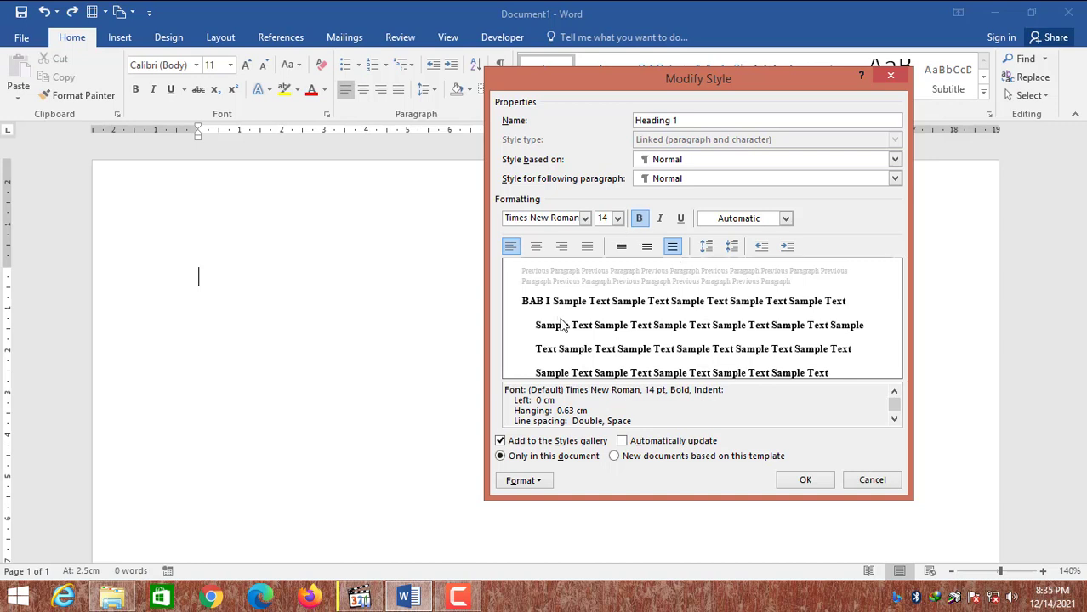
pyautogui.click(537, 248)
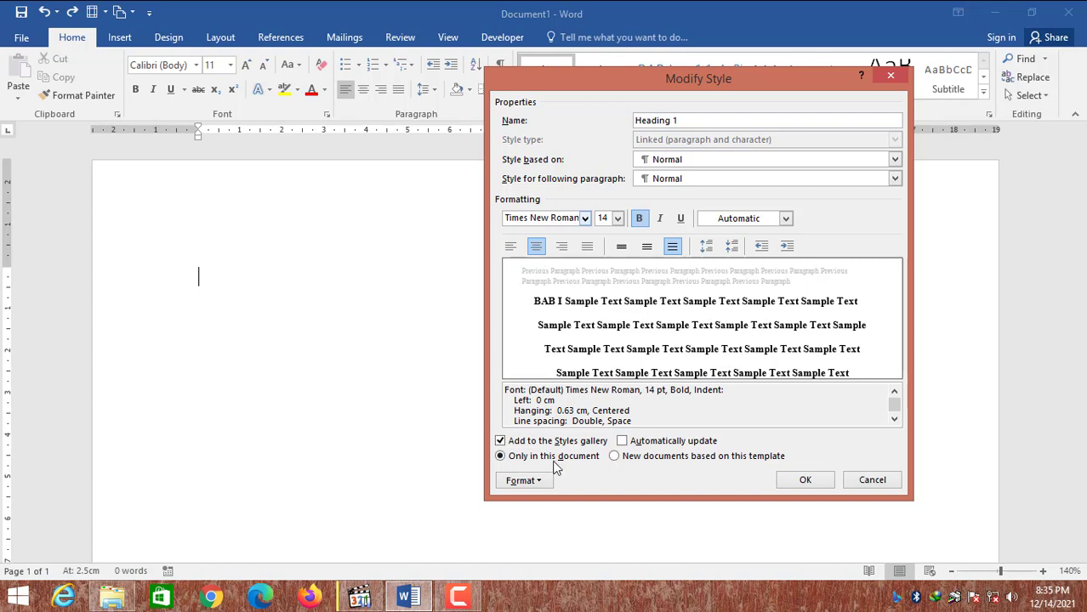
pyautogui.click(545, 485)
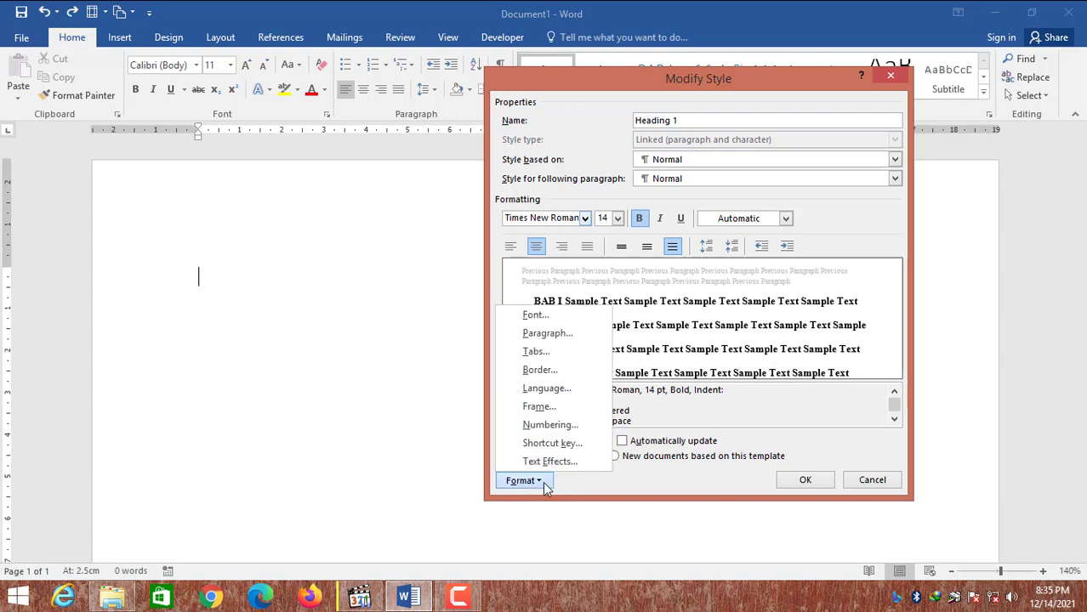
pyautogui.click(561, 334)
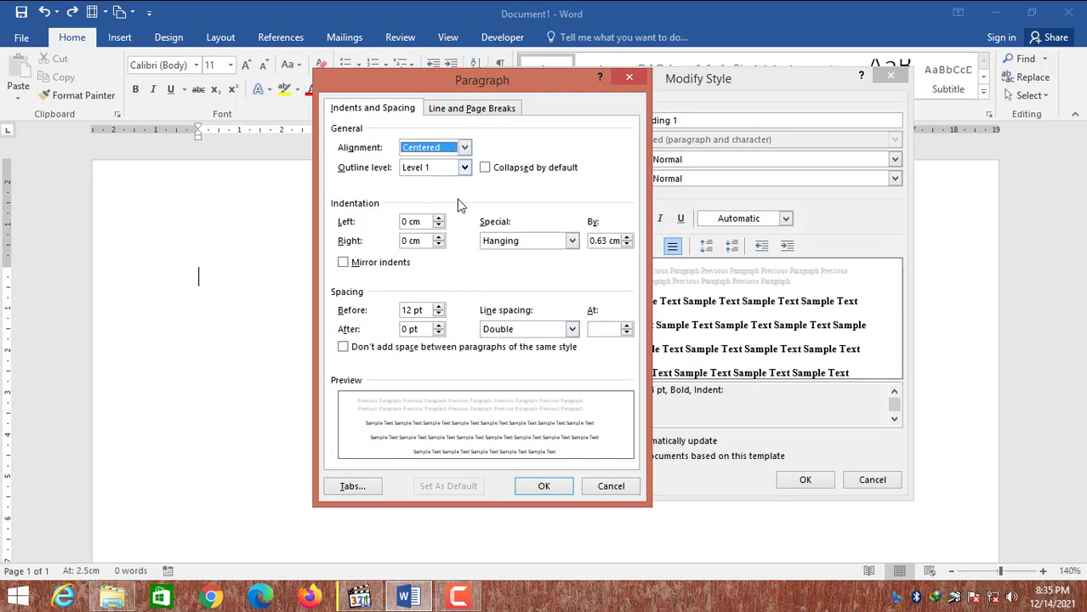
pyautogui.click(543, 490)
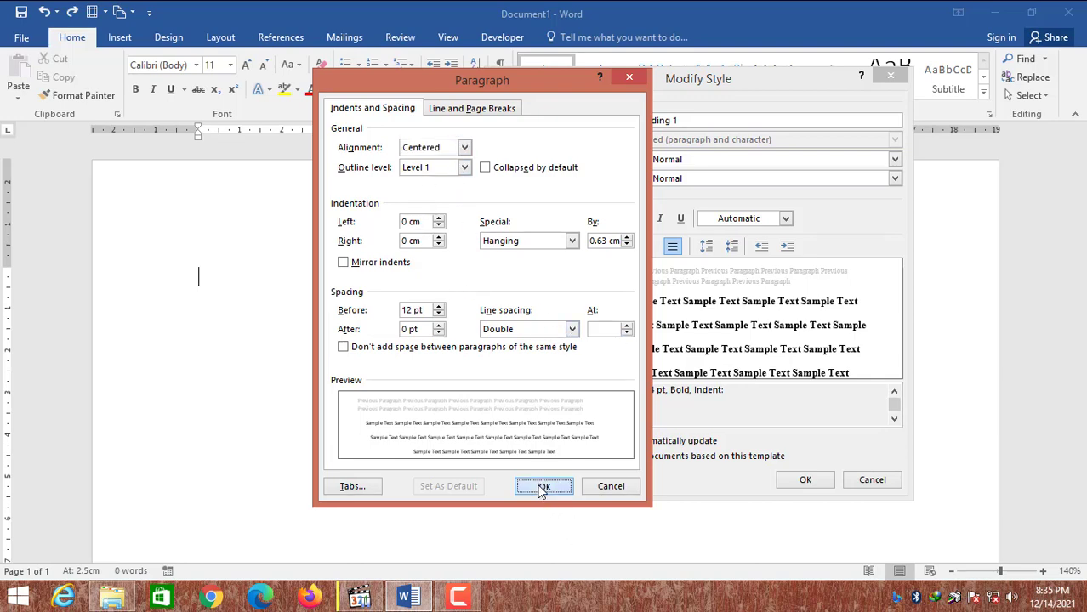
pyautogui.click(802, 480)
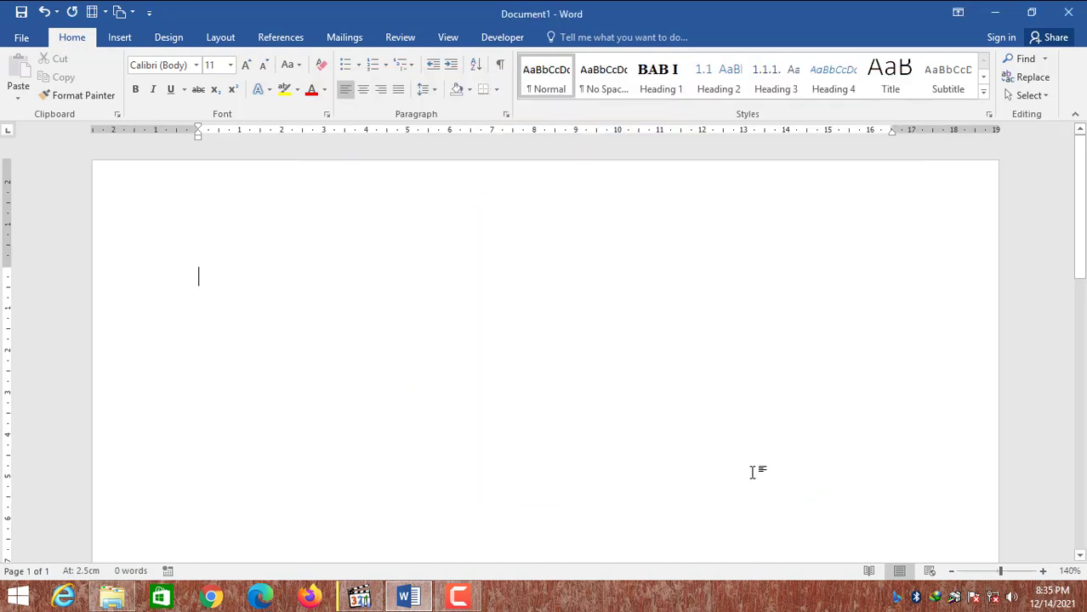
pyautogui.click(655, 90)
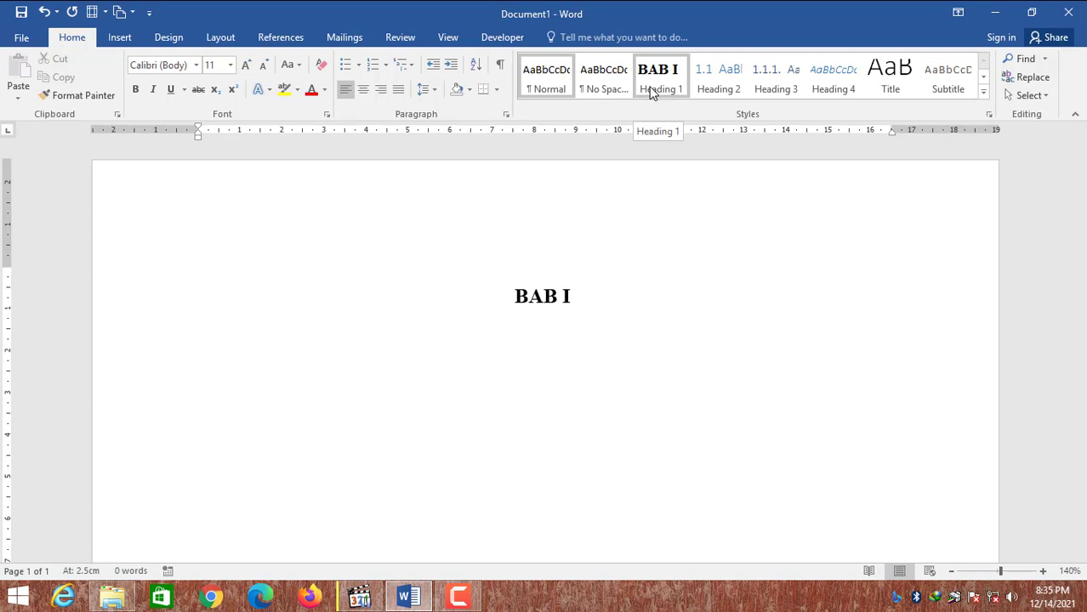
pyautogui.hotkey('ctrl', 'z')
# Step: Modify the Heading 2 style's font to bold Times New Roman with Automatic colour
pyautogui.rightClick(716, 85)
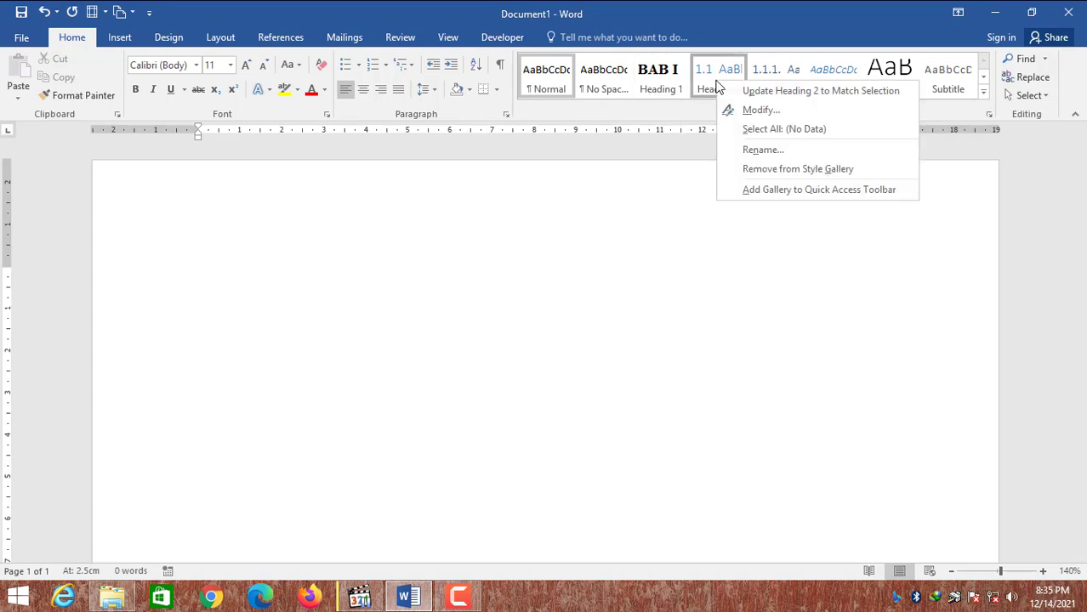
pyautogui.click(776, 114)
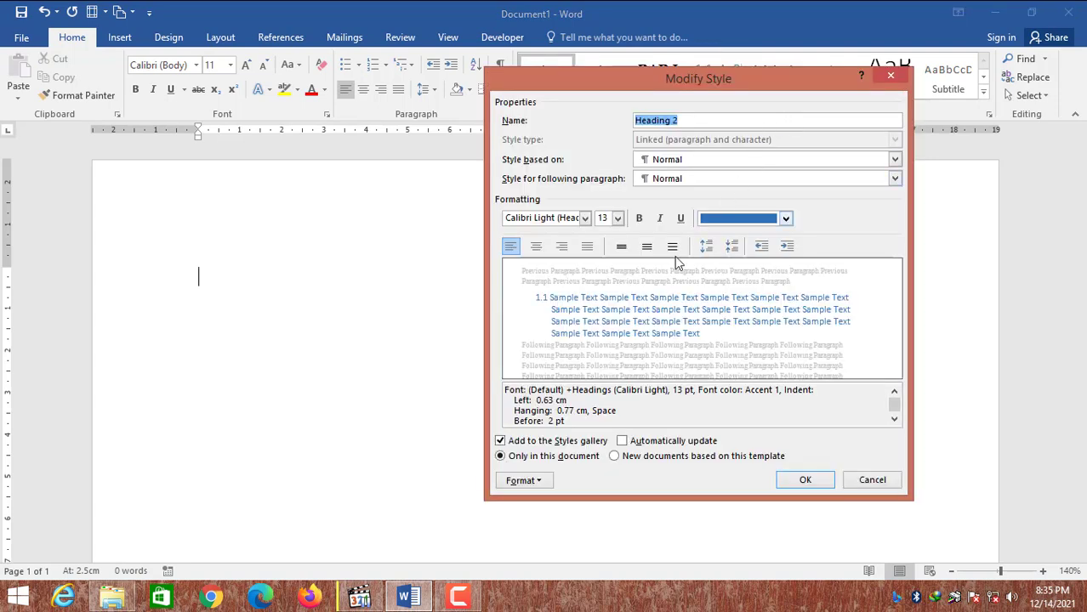
pyautogui.click(565, 219)
pyautogui.write('T')
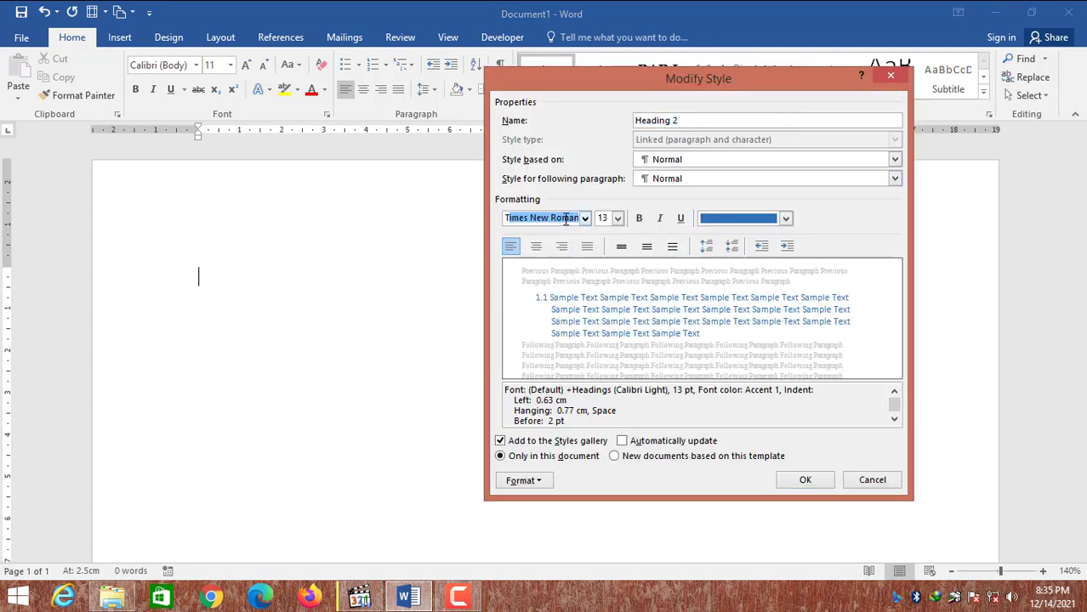
pyautogui.write('im')
pyautogui.click(617, 219)
pyautogui.click(618, 219)
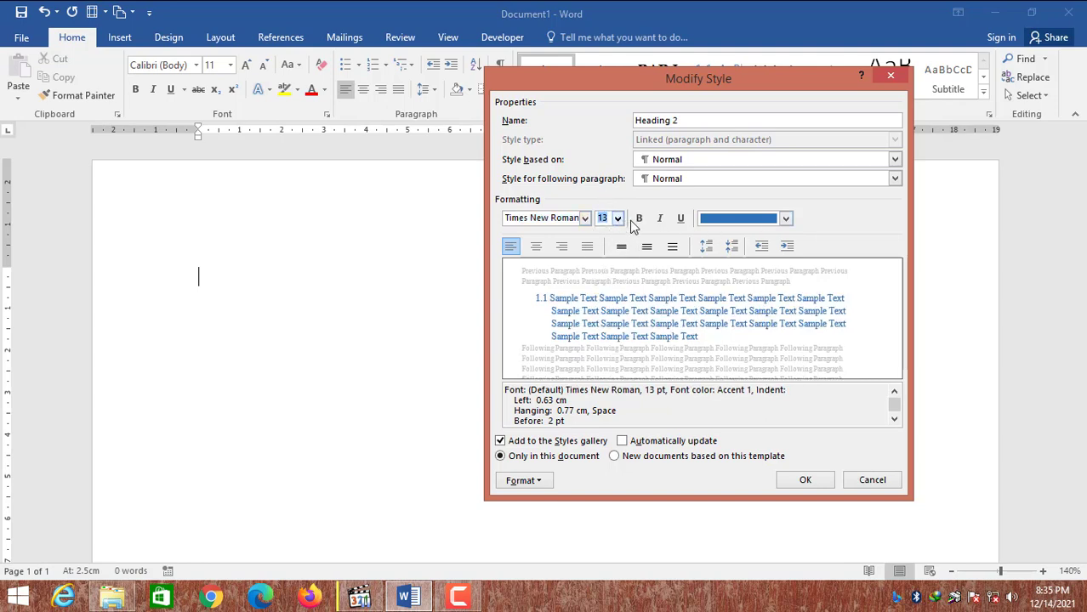
pyautogui.click(786, 219)
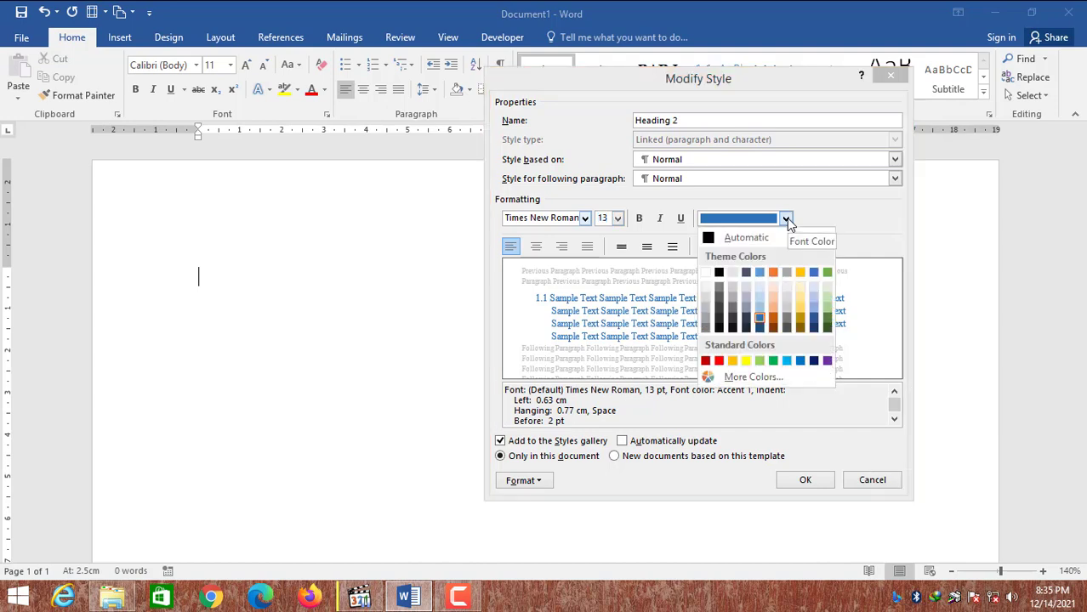
pyautogui.click(721, 242)
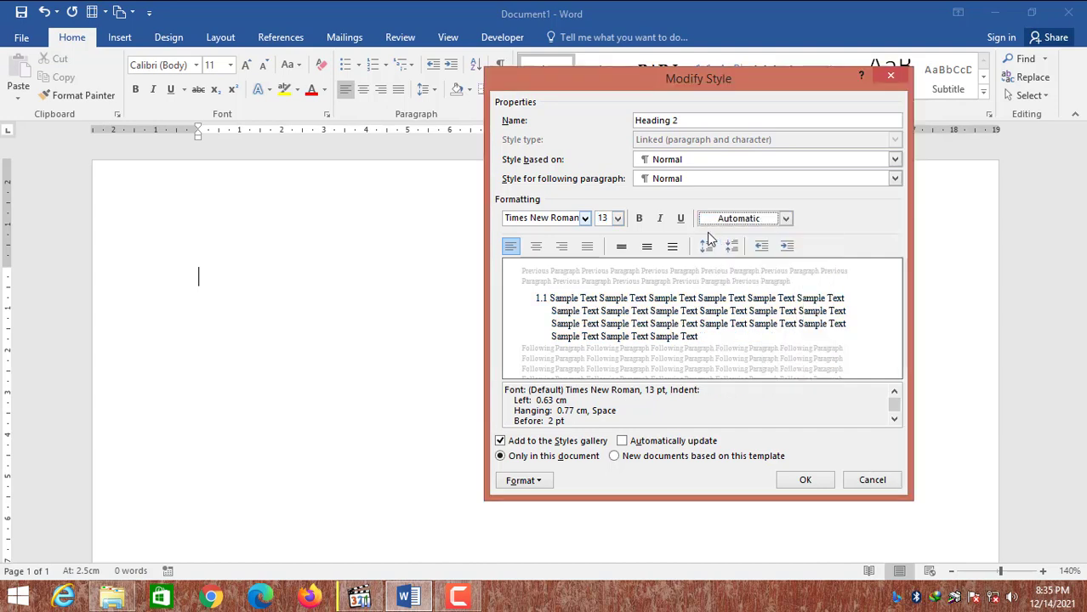
pyautogui.click(639, 223)
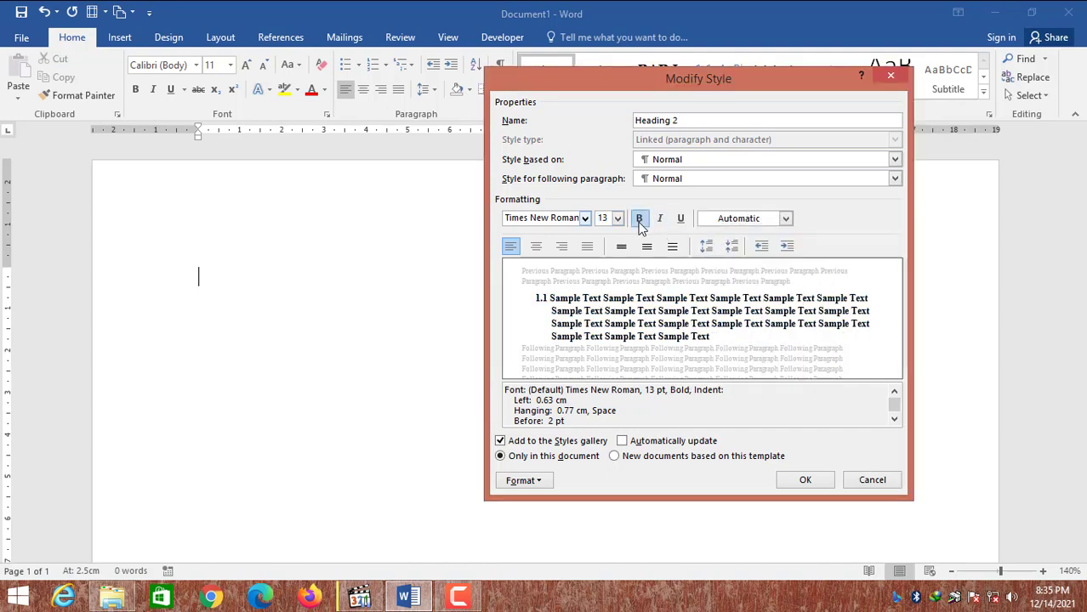
# Step: Justify the Heading 2 style with double line spacing and save the style changes
pyautogui.click(586, 246)
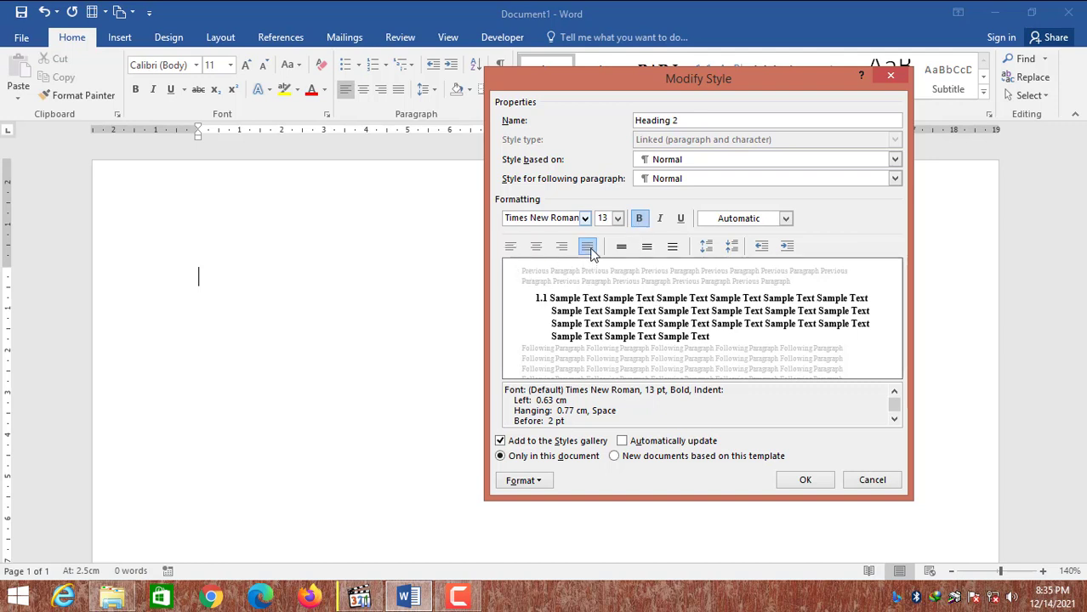
pyautogui.click(671, 248)
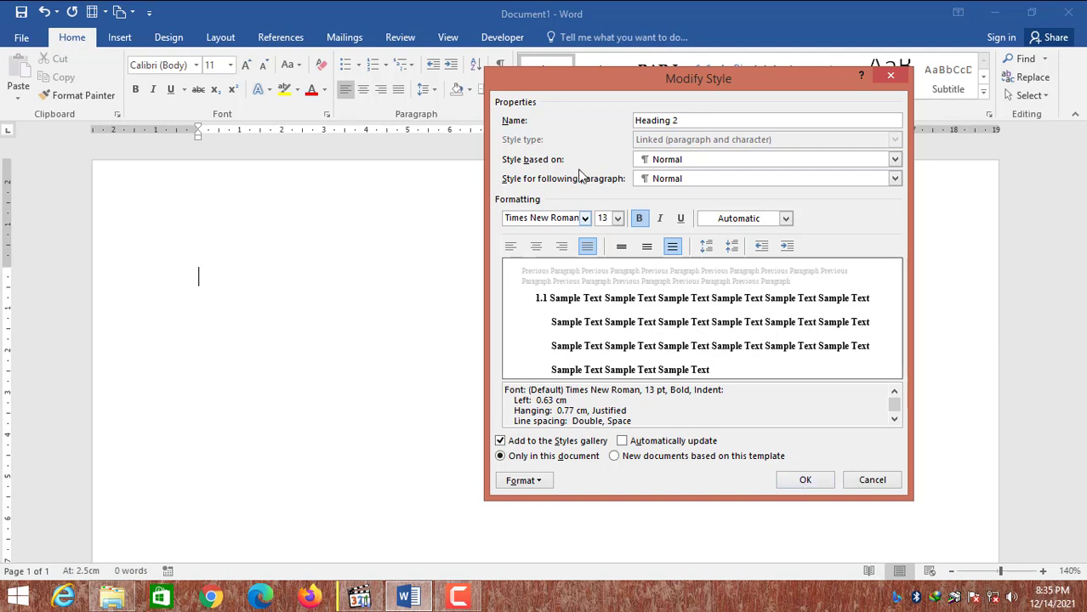
pyautogui.click(808, 481)
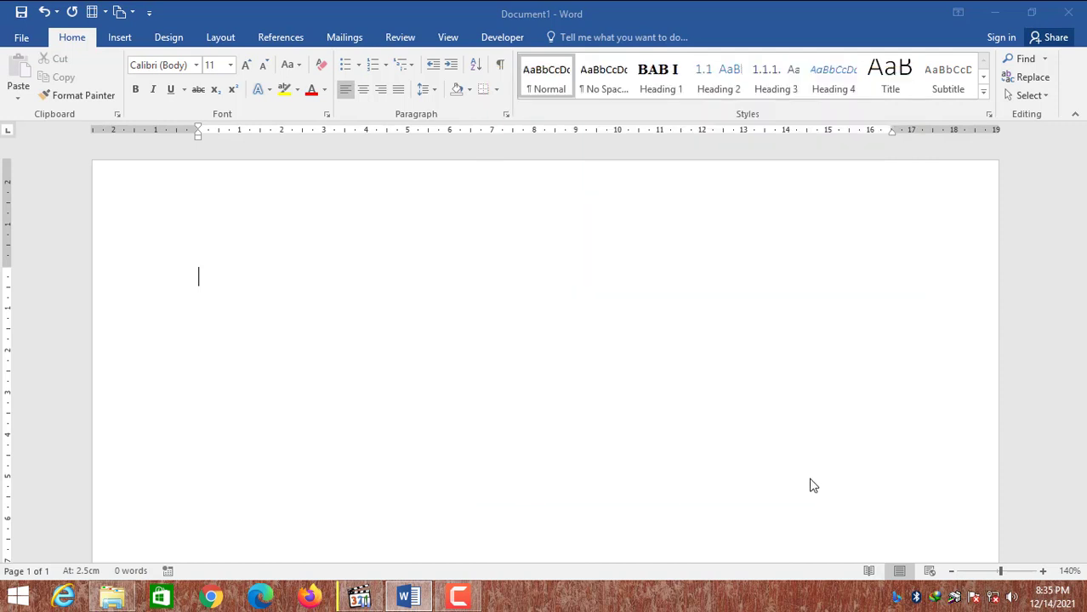
# Step: Modify the Heading 3 style's font to Times New Roman with Automatic colour and save the changes
pyautogui.click(776, 85)
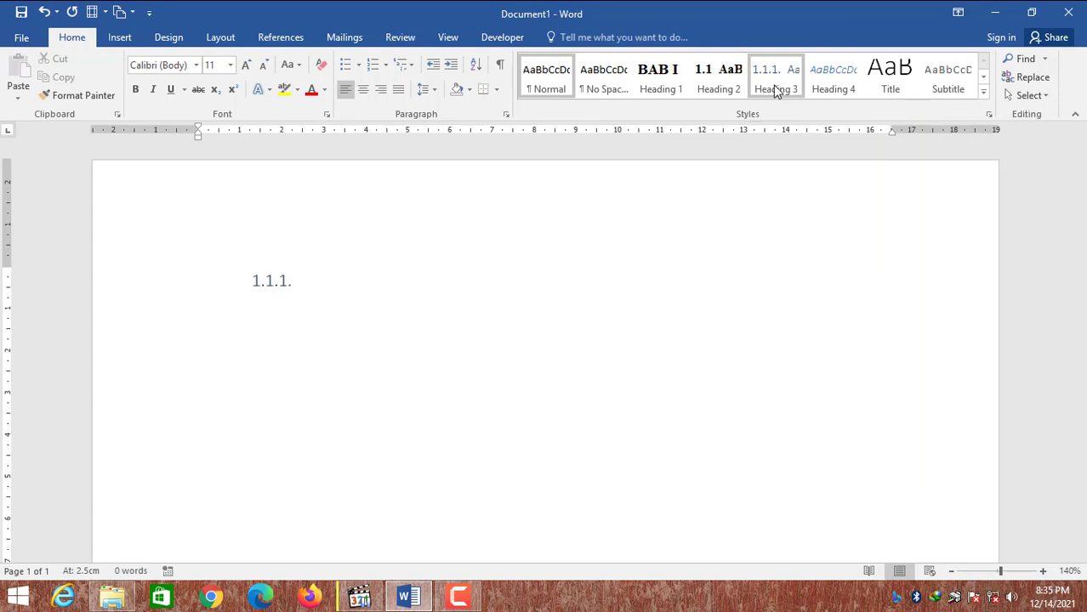
pyautogui.rightClick(778, 90)
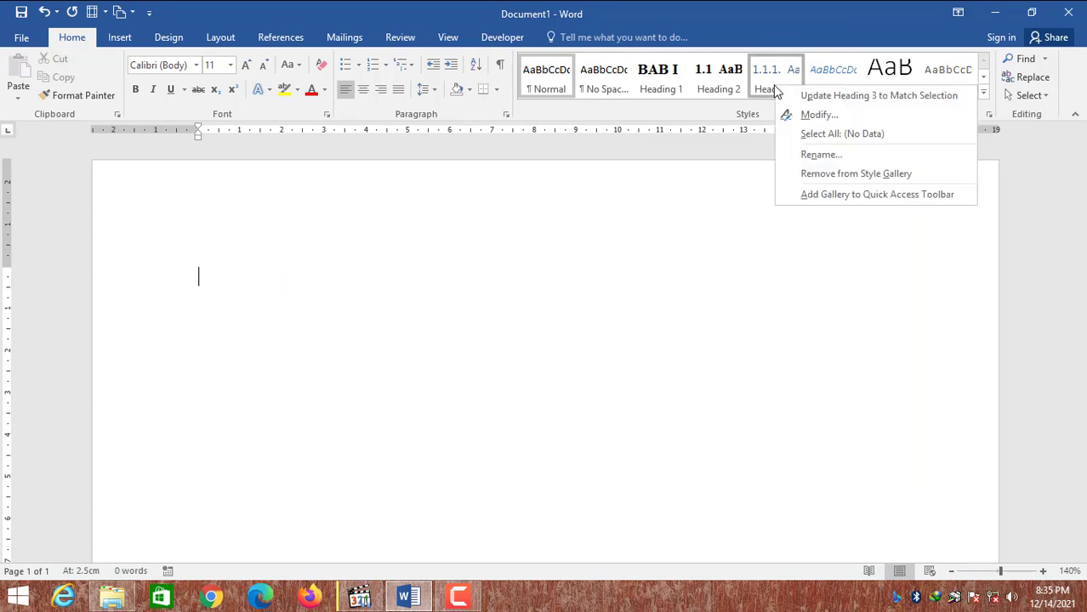
pyautogui.click(812, 119)
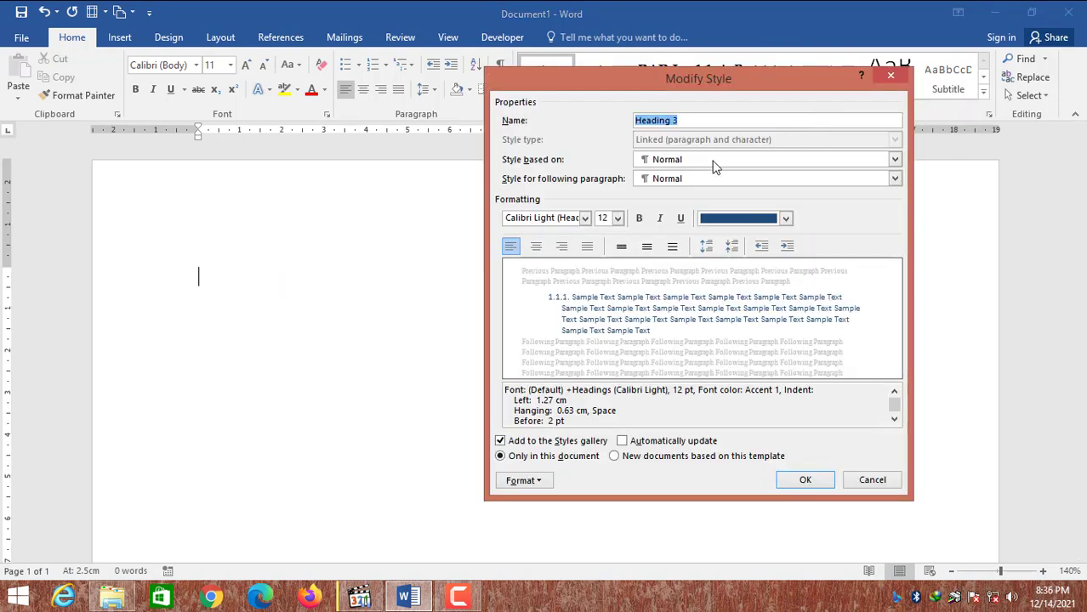
pyautogui.click(549, 219)
pyautogui.write('Times New Roman')
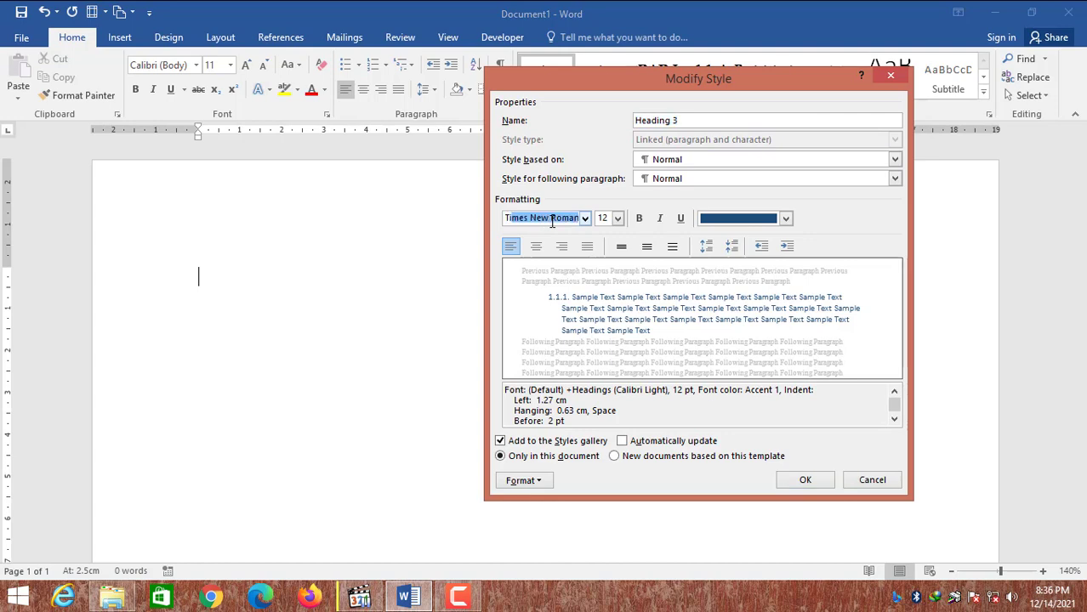
pyautogui.click(785, 218)
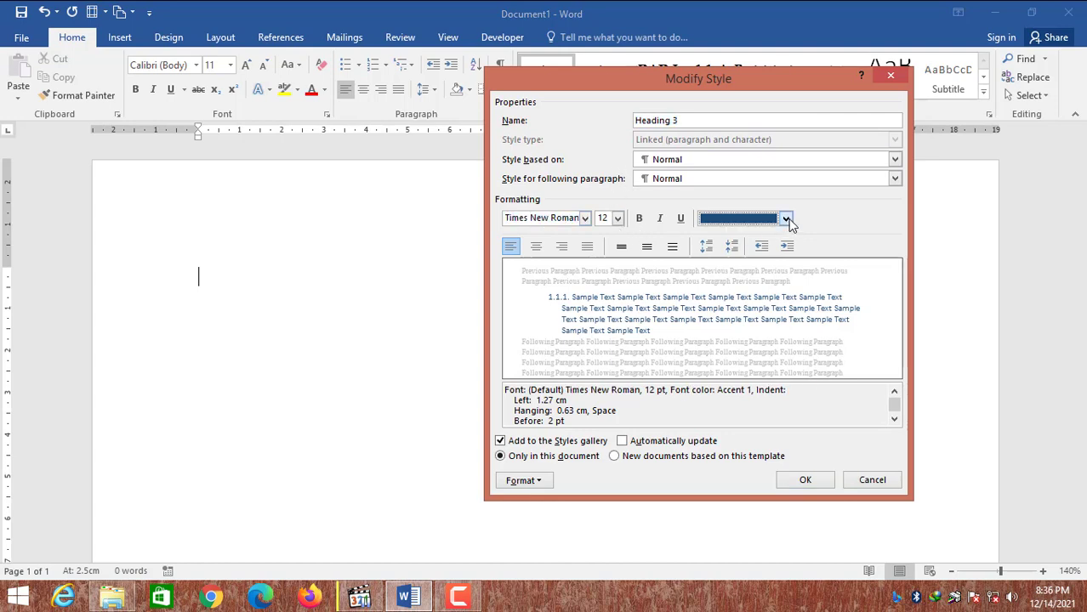
pyautogui.click(783, 238)
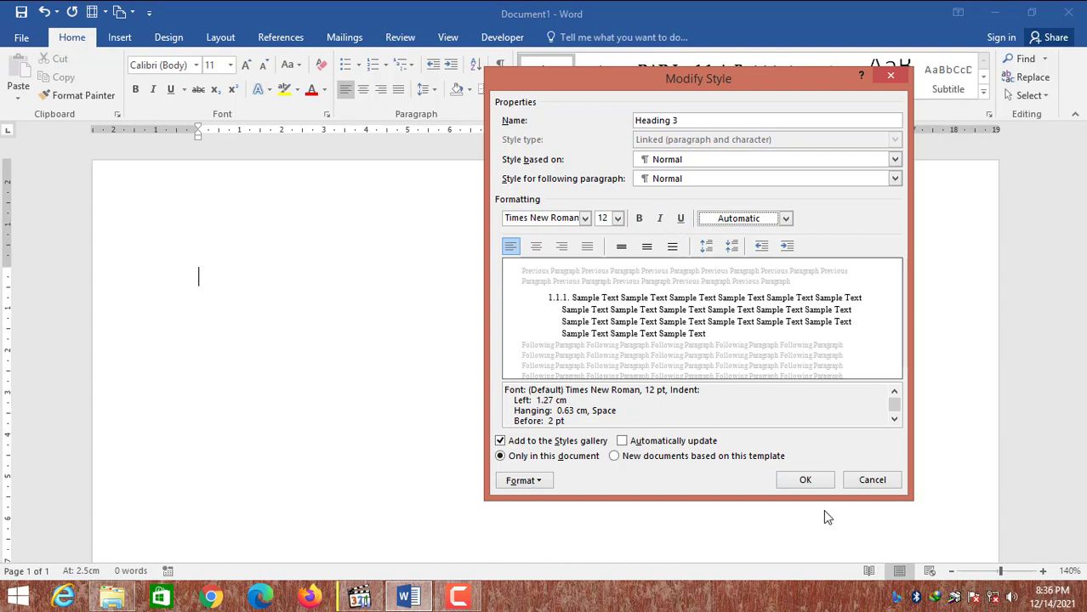
pyautogui.click(807, 486)
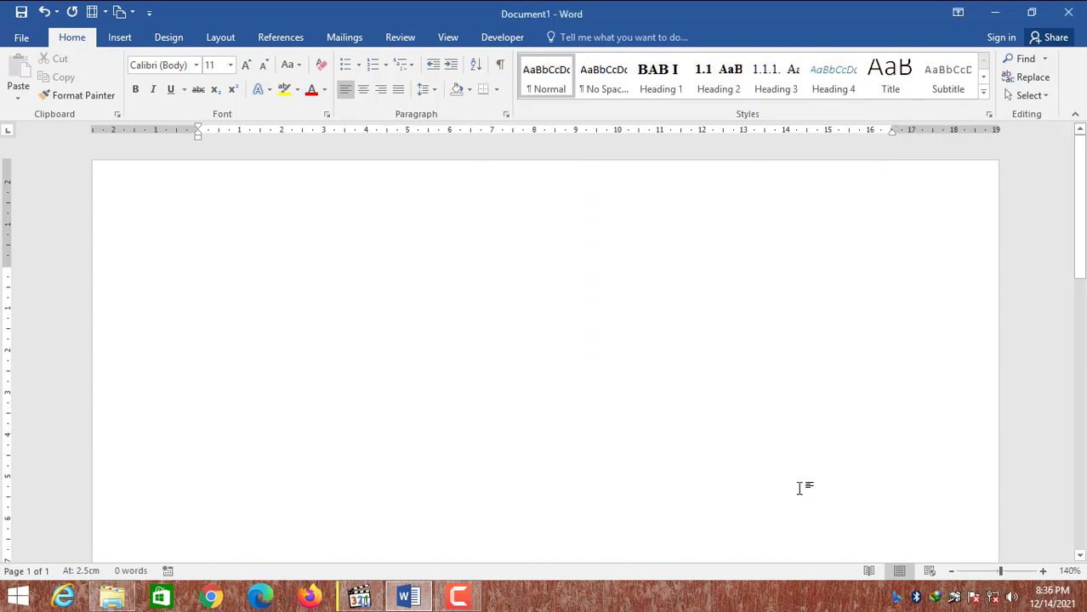
# Step: Apply the Heading 1 style to the empty first line of the document
pyautogui.click(666, 85)
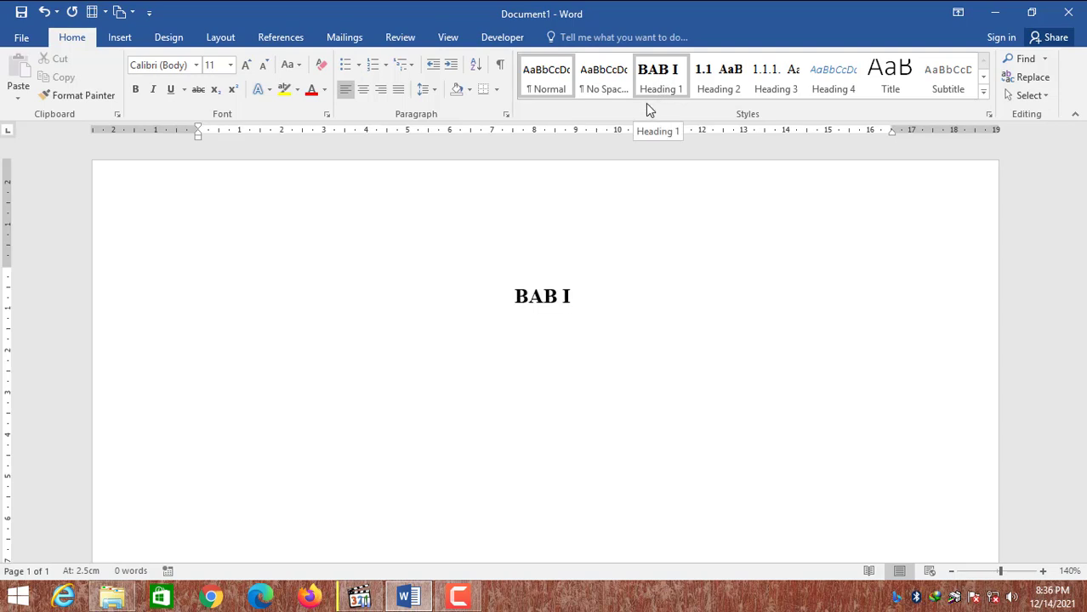
pyautogui.click(663, 88)
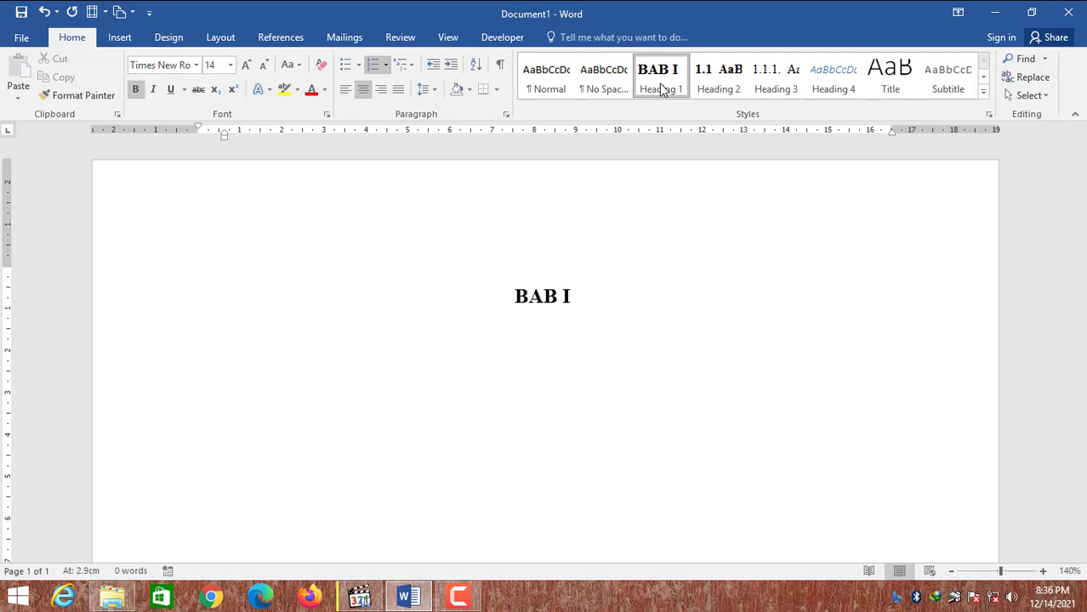
# Step: Title the chapter heading PENDAHULUAN and add the Heading 2 entry LATAR BELAKANG below it
pyautogui.write('PENDAHULUAN')
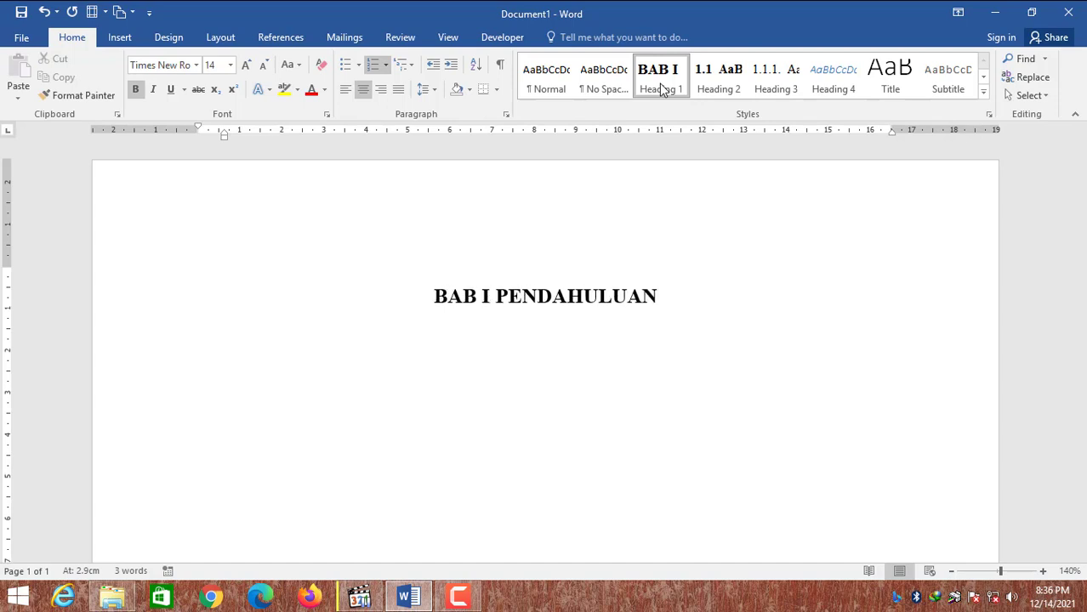
pyautogui.press('Return')
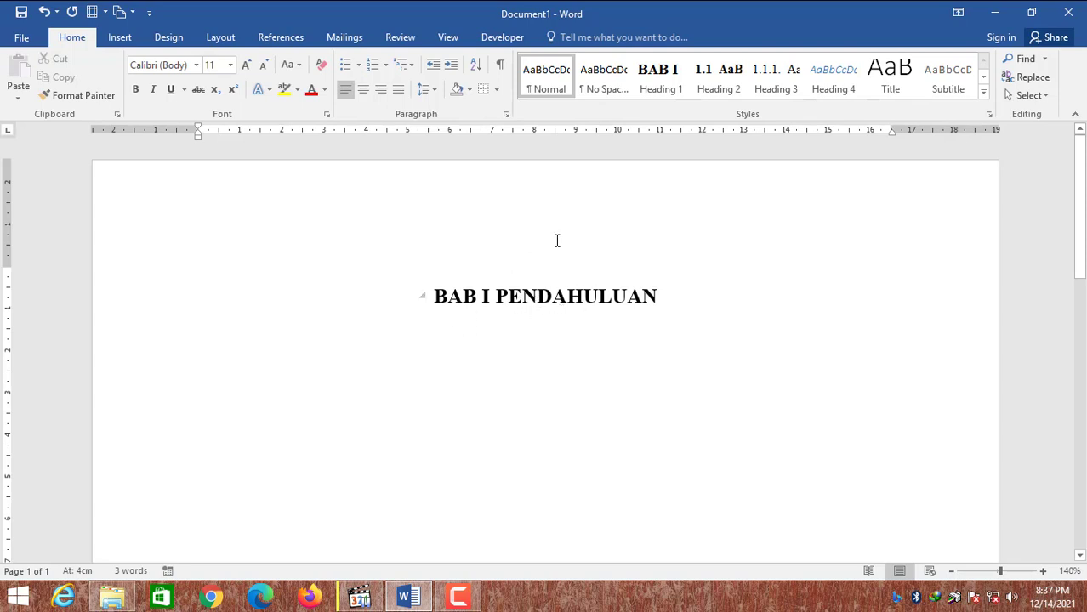
pyautogui.click(719, 87)
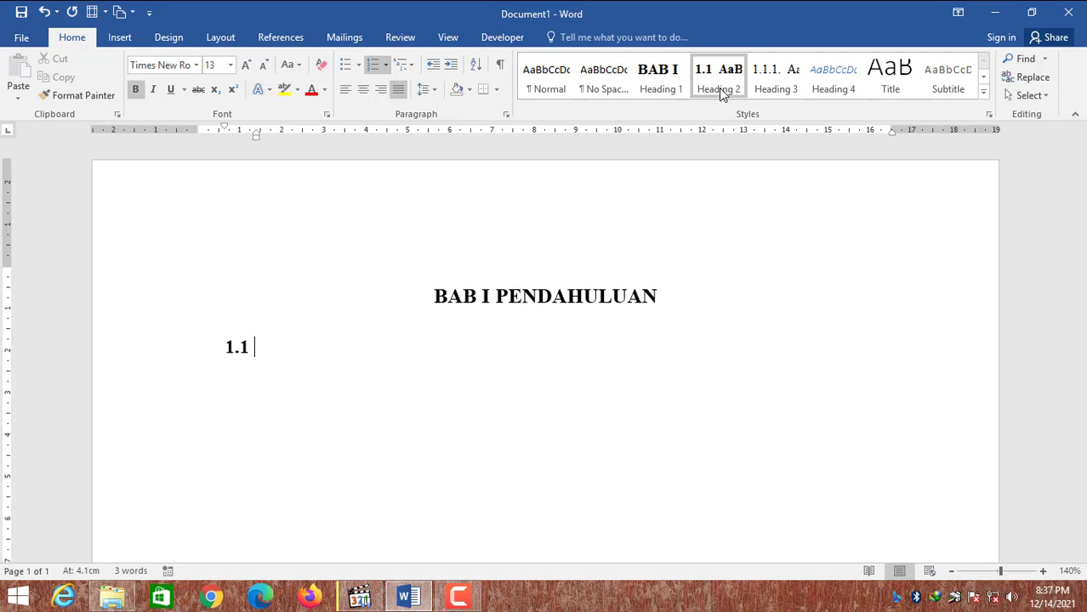
pyautogui.write('LATAR BELAKANG')
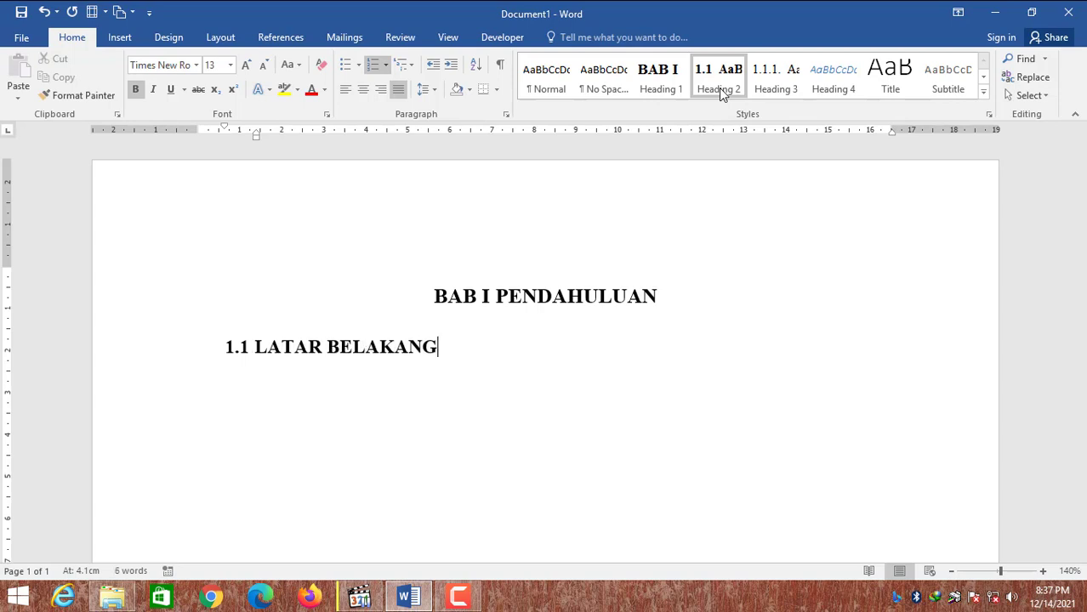
pyautogui.press('Return')
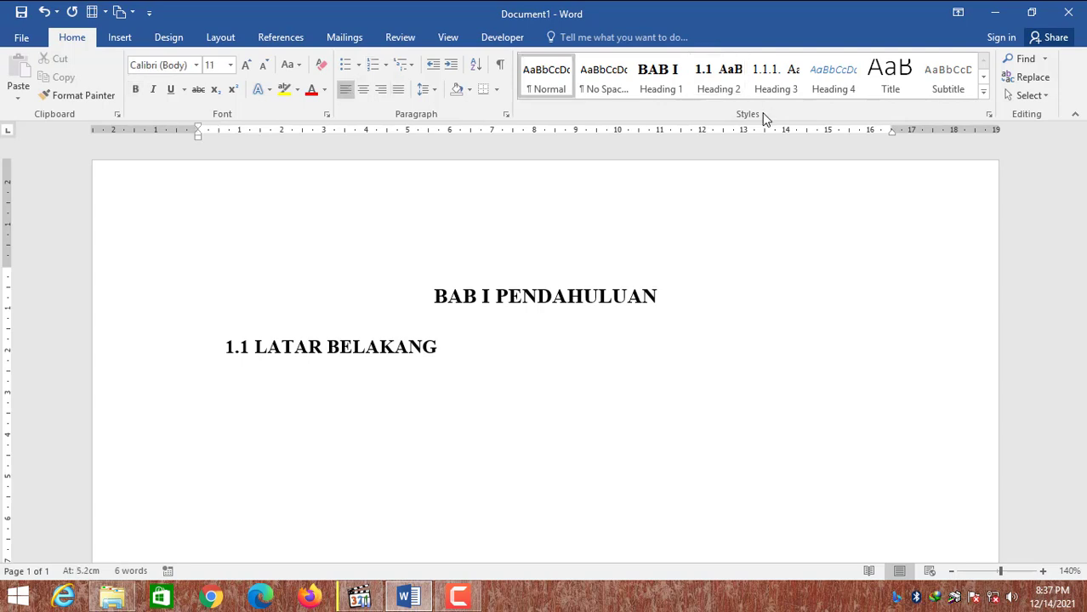
# Step: Add three more Heading 2 entries below LATAR BELAKANG: TUJUAN, PERUMUSAN MASALAH and HIPOTESIS
pyautogui.click(717, 85)
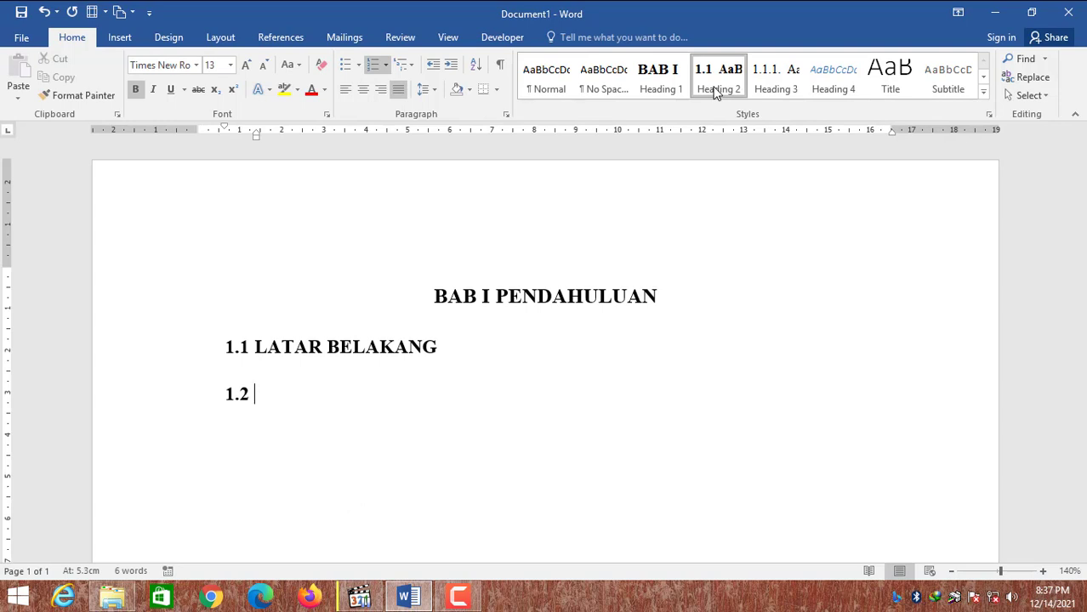
pyautogui.write('TUJUAN')
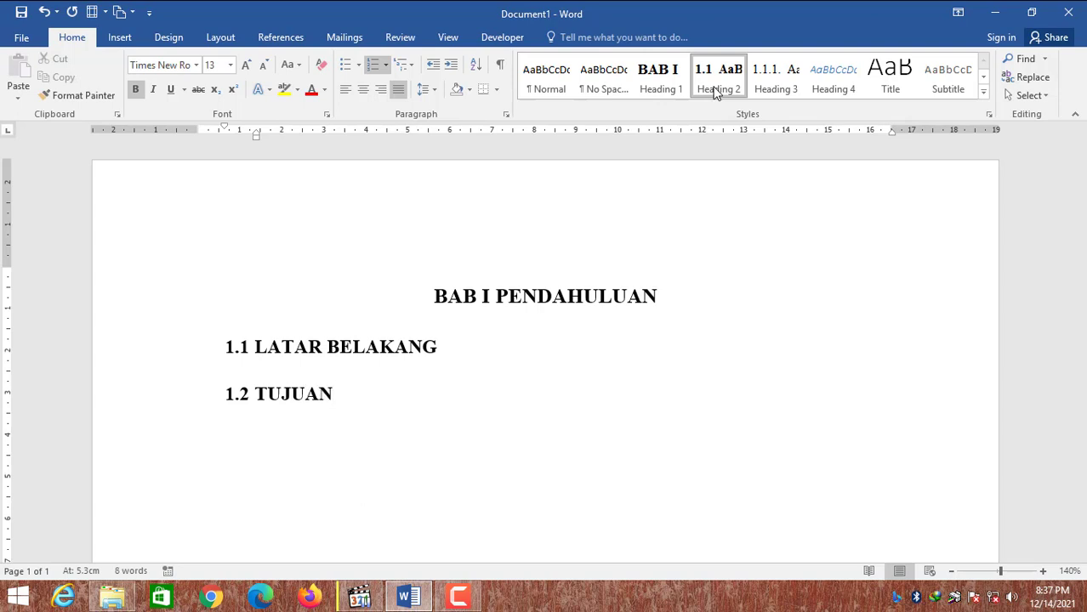
pyautogui.press('Return')
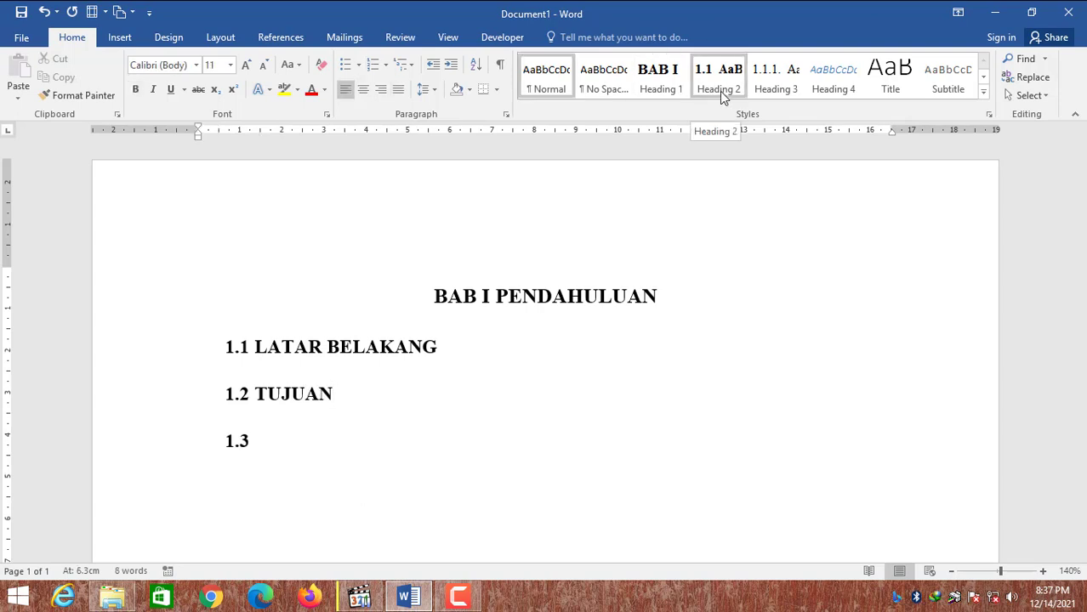
pyautogui.click(720, 91)
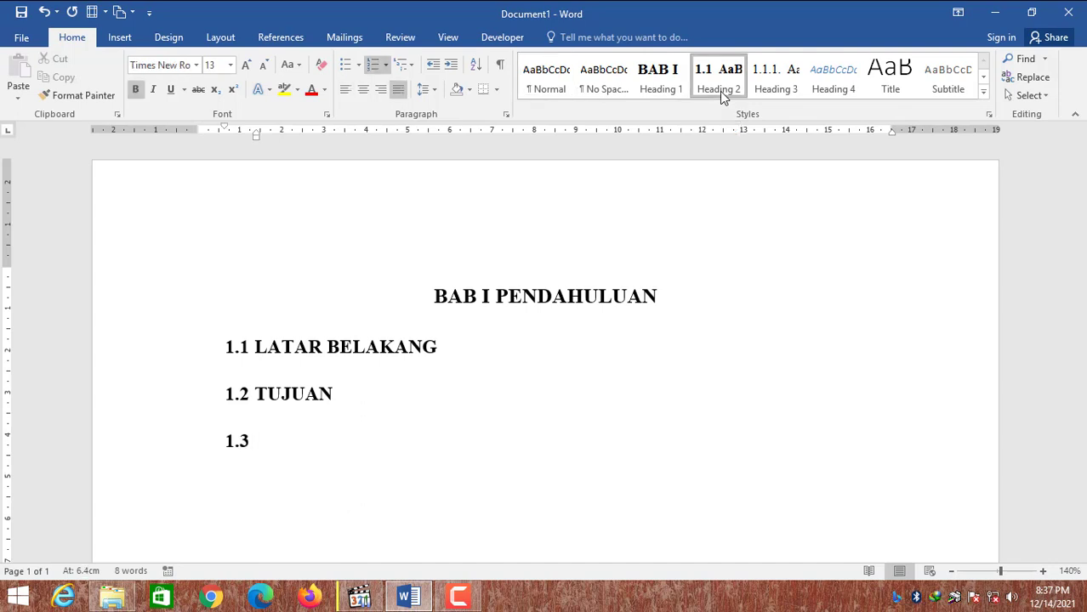
pyautogui.write('PERUMUSAN')
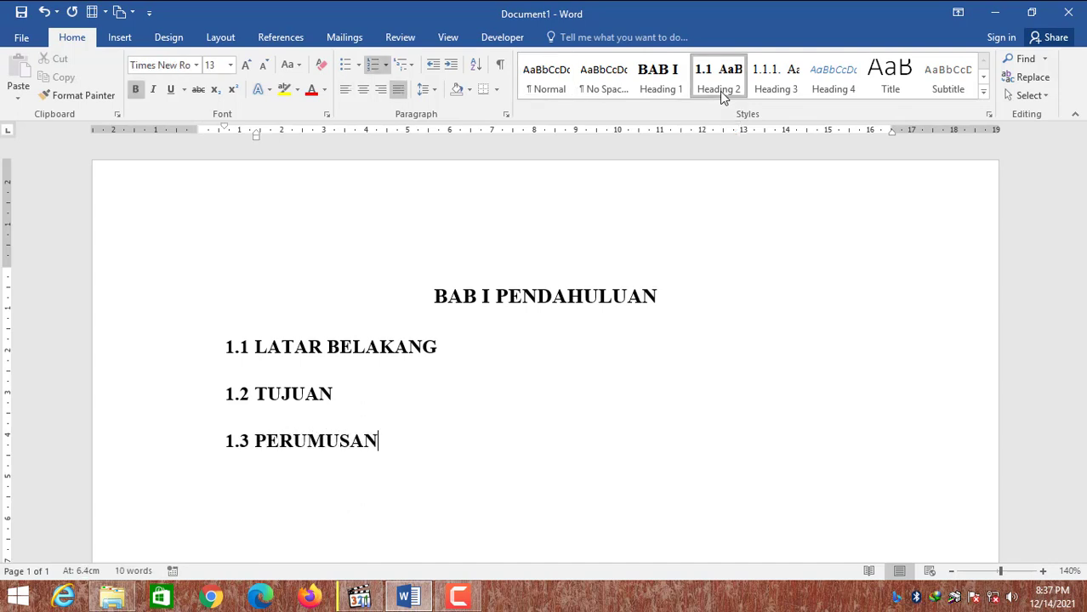
pyautogui.write(' MASALAH')
pyautogui.press('Return')
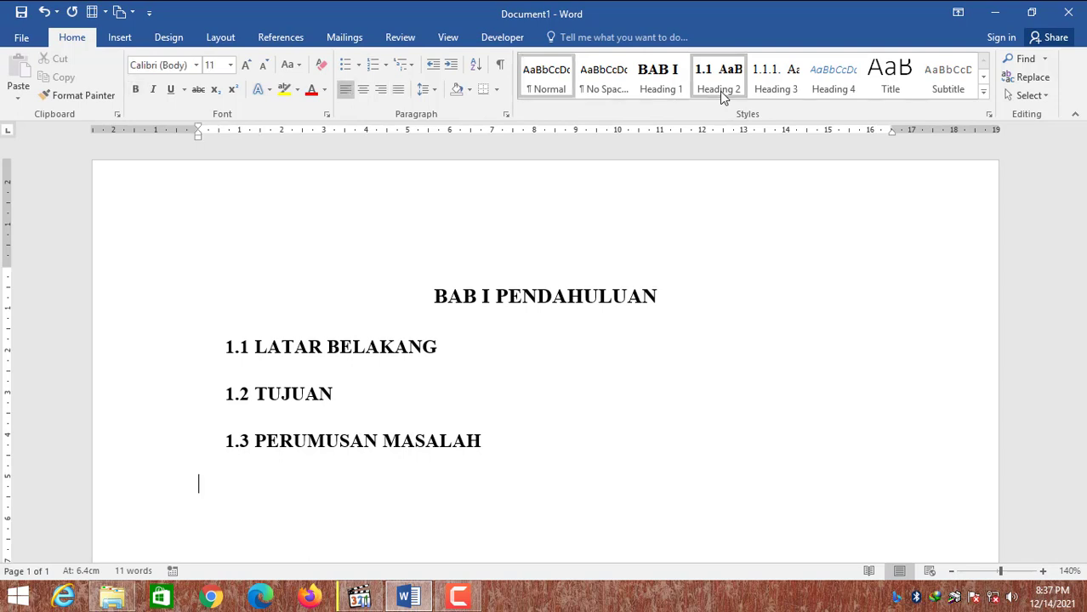
pyautogui.click(719, 91)
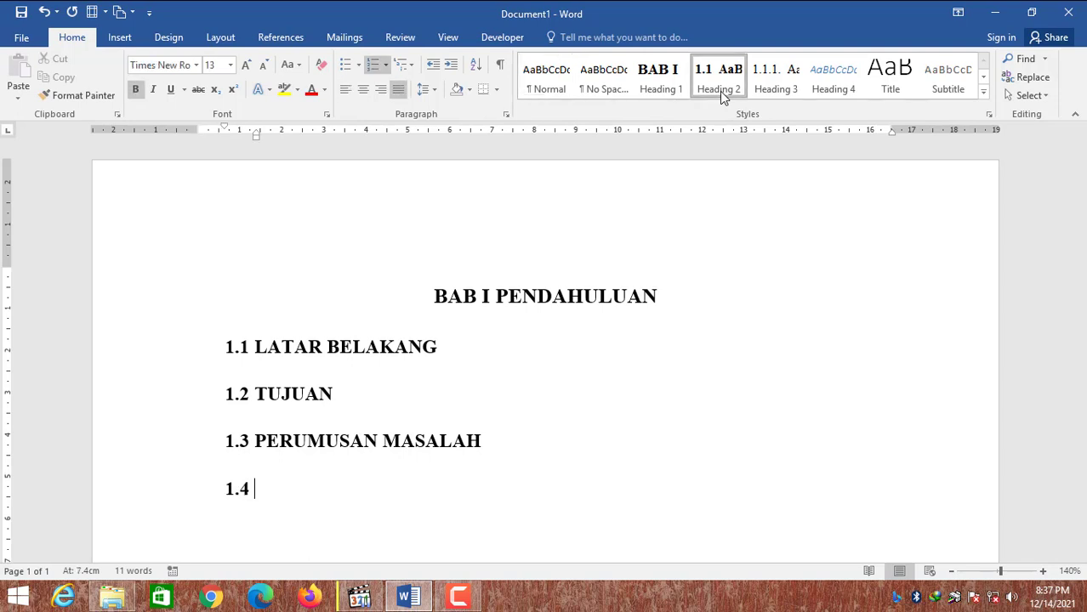
pyautogui.write('HIPOTESIS')
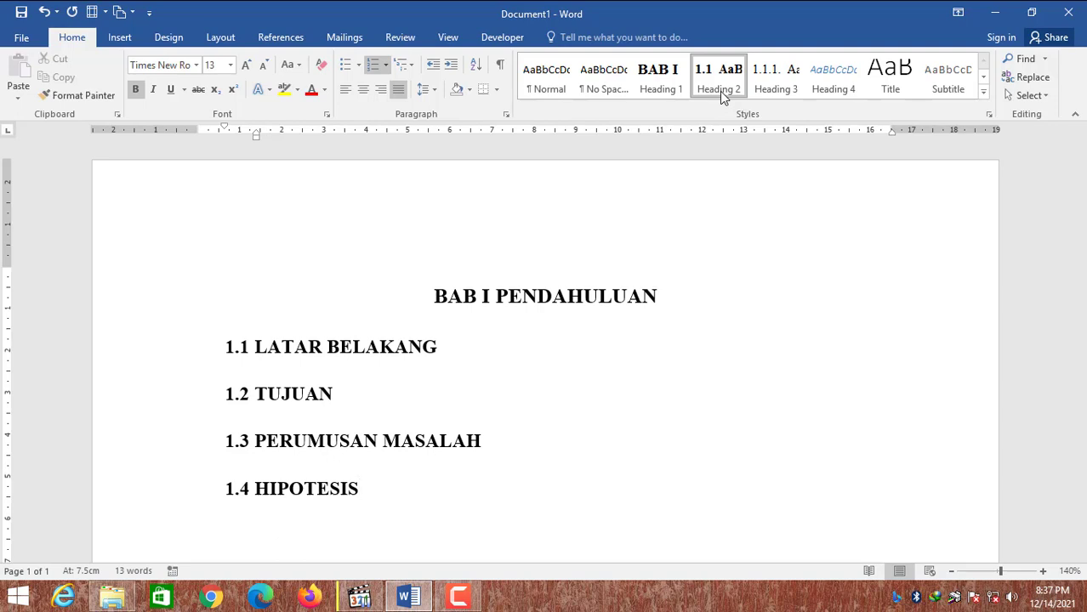
pyautogui.press('Return')
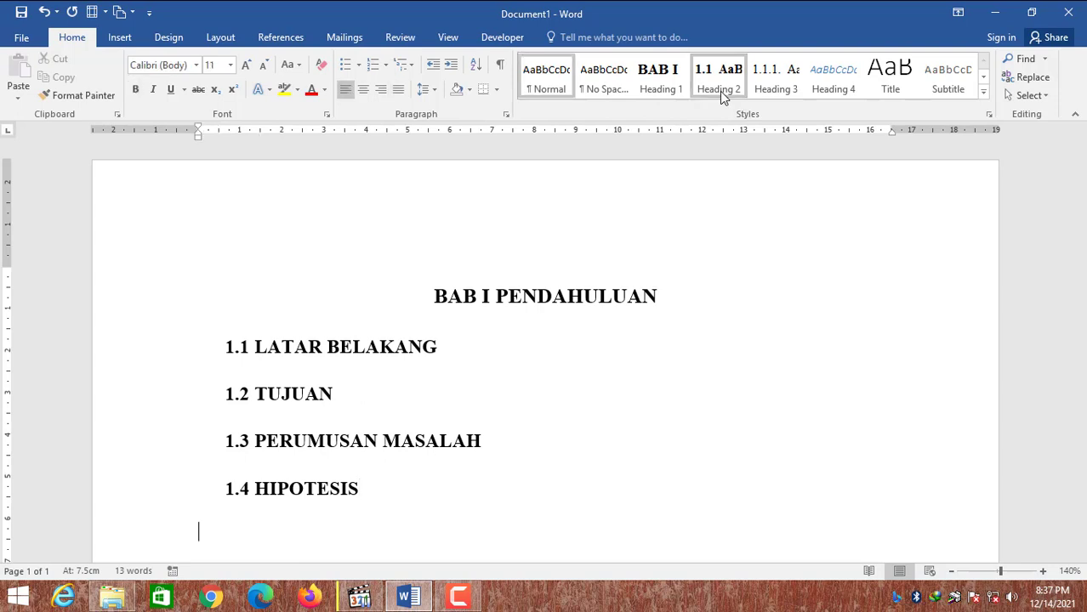
# Step: Add two Heading 3 entries under HIPOTESIS with the sample texts KLJJJKJH and JJGHJG
pyautogui.click(776, 88)
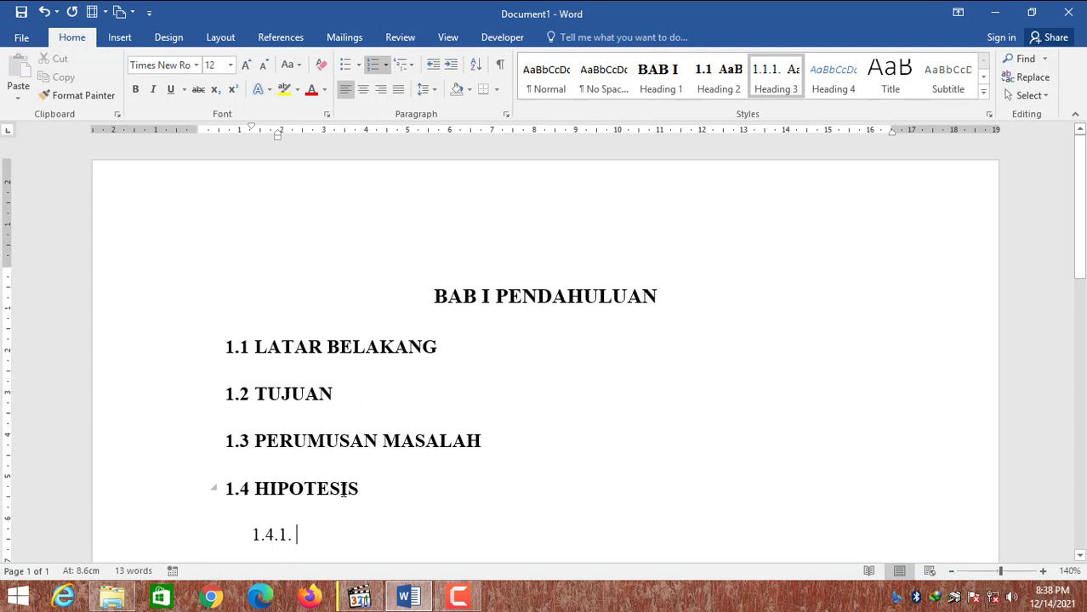
pyautogui.write('KLJJJKJH')
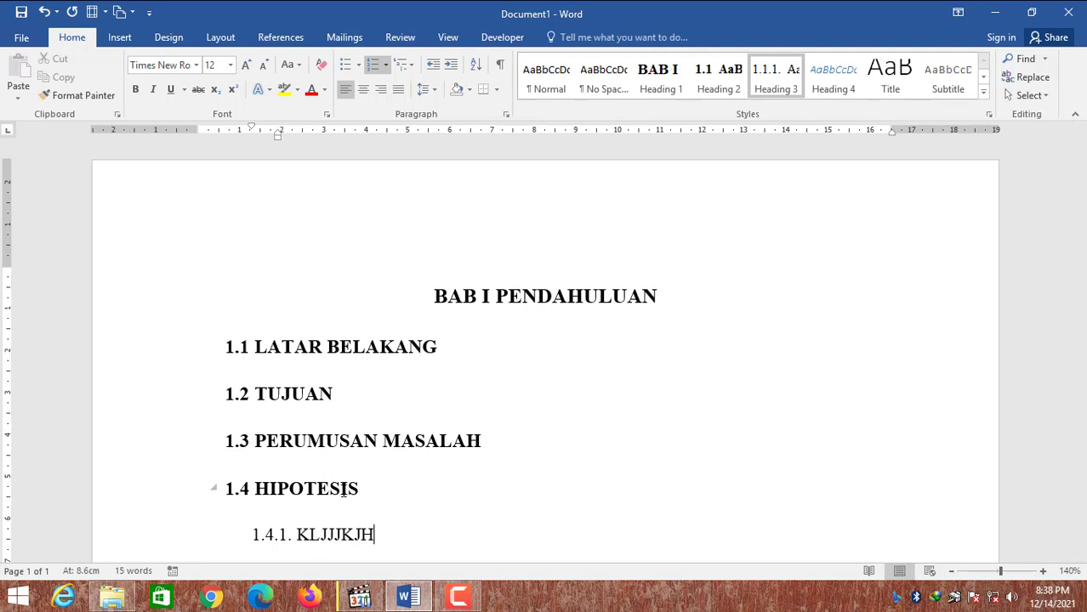
pyautogui.press('Return')
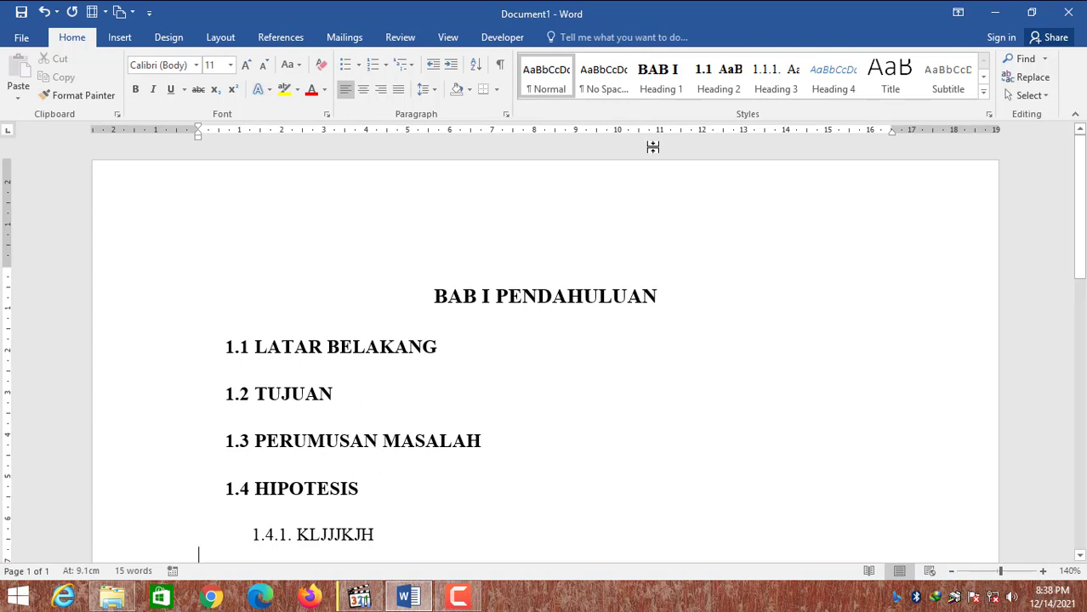
pyautogui.click(776, 91)
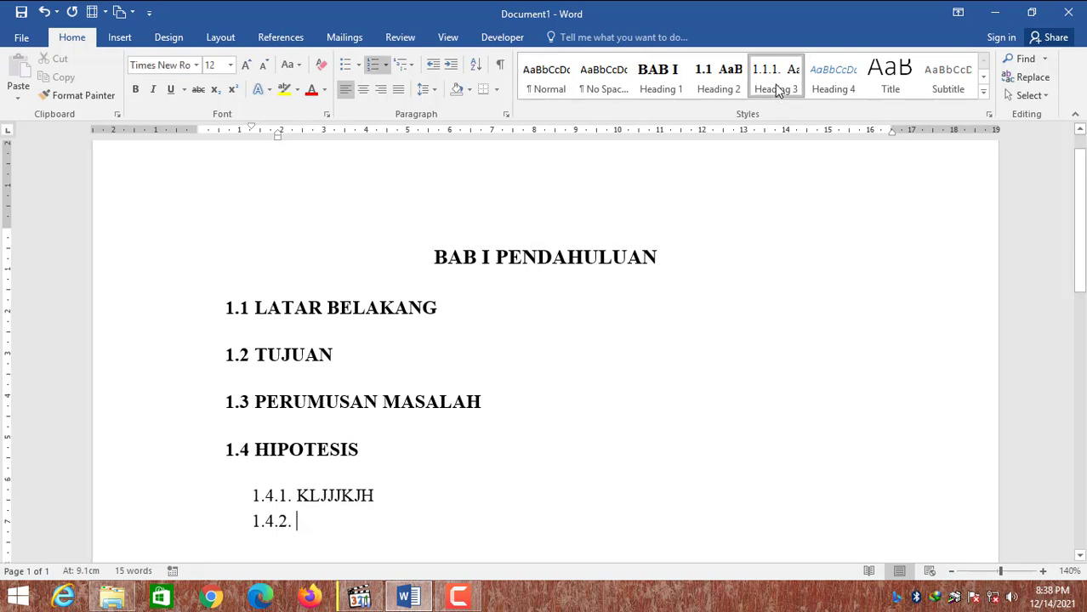
pyautogui.moveTo(1085, 277); pyautogui.dragTo(1085, 288)
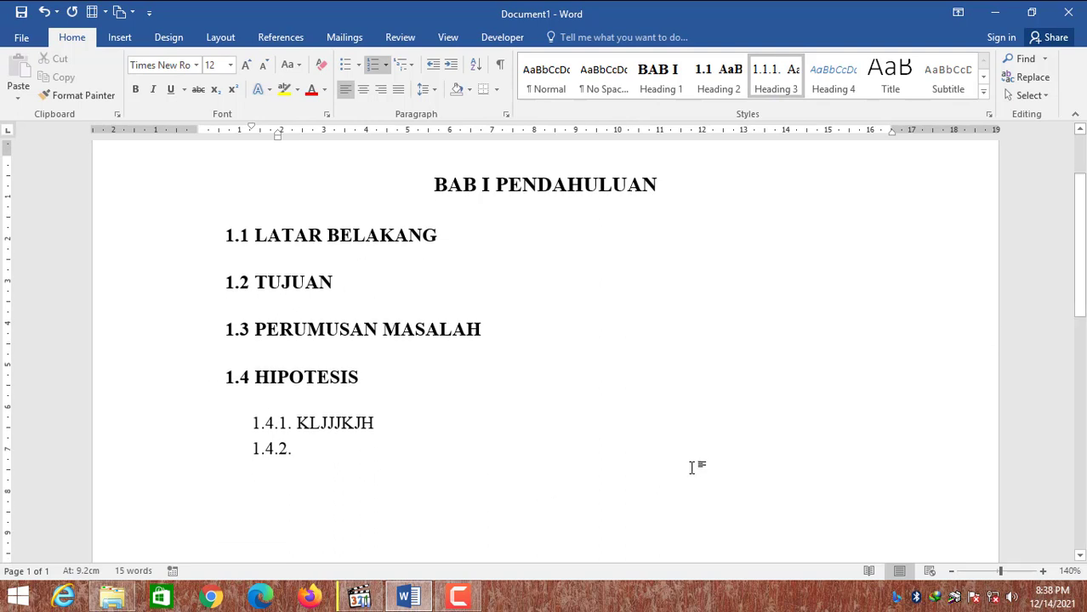
pyautogui.write('JJGHJG')
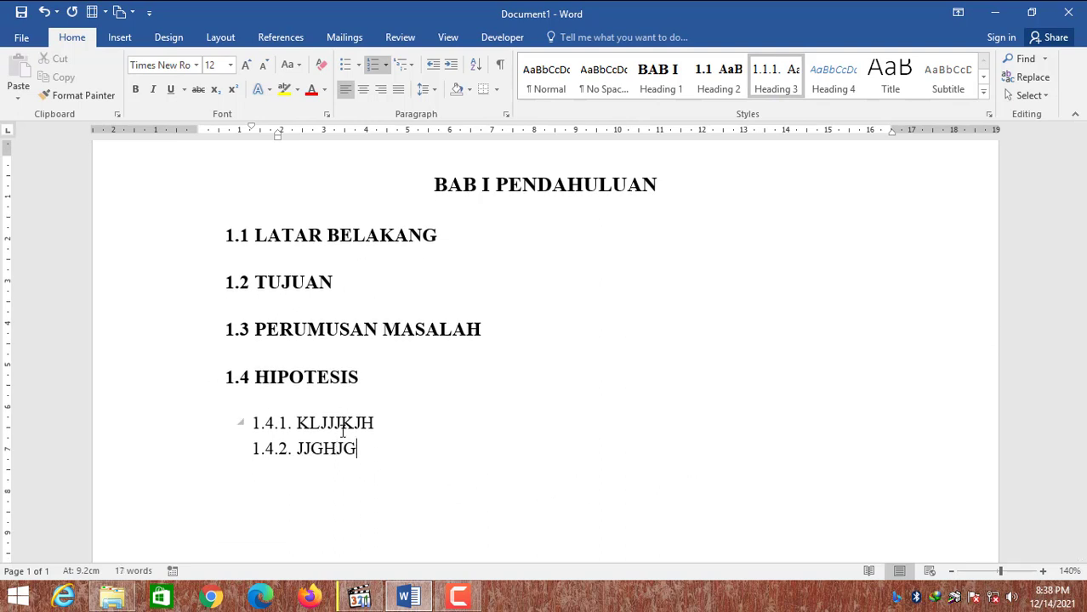
pyautogui.press('Return')
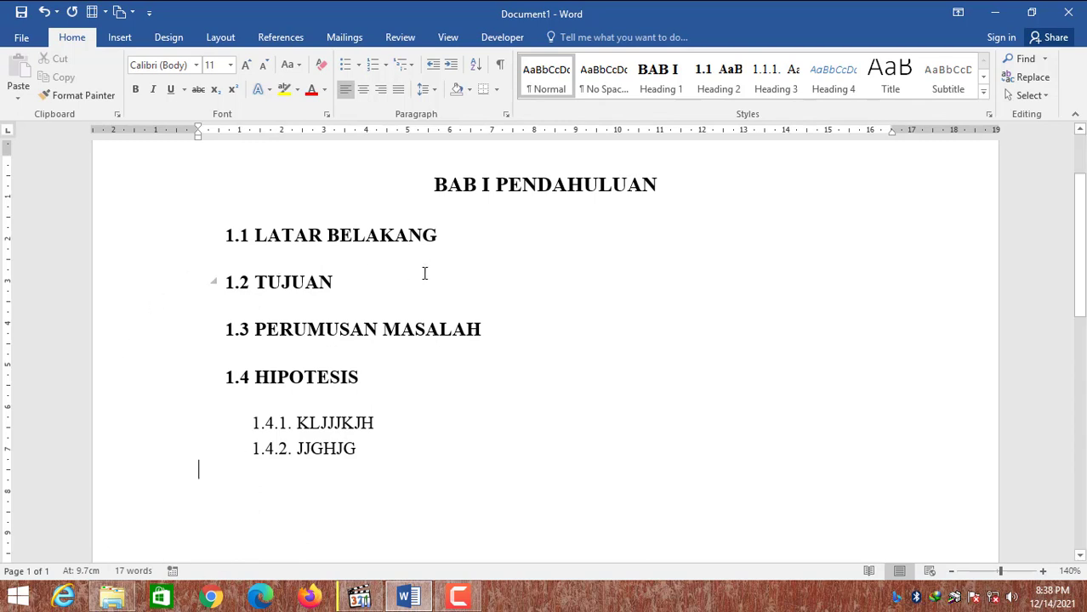
# Step: Start a body paragraph of filler text under LATAR BELAKANG and indent it about 1.5 cm, with its first line at about 2.25 cm
pyautogui.click(451, 235)
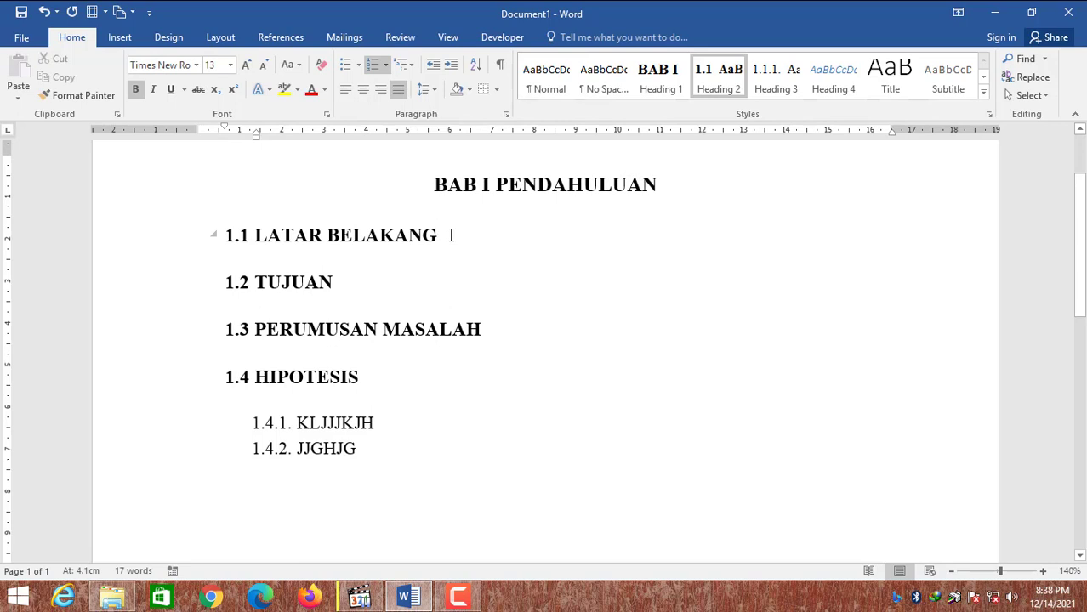
pyautogui.press('Return')
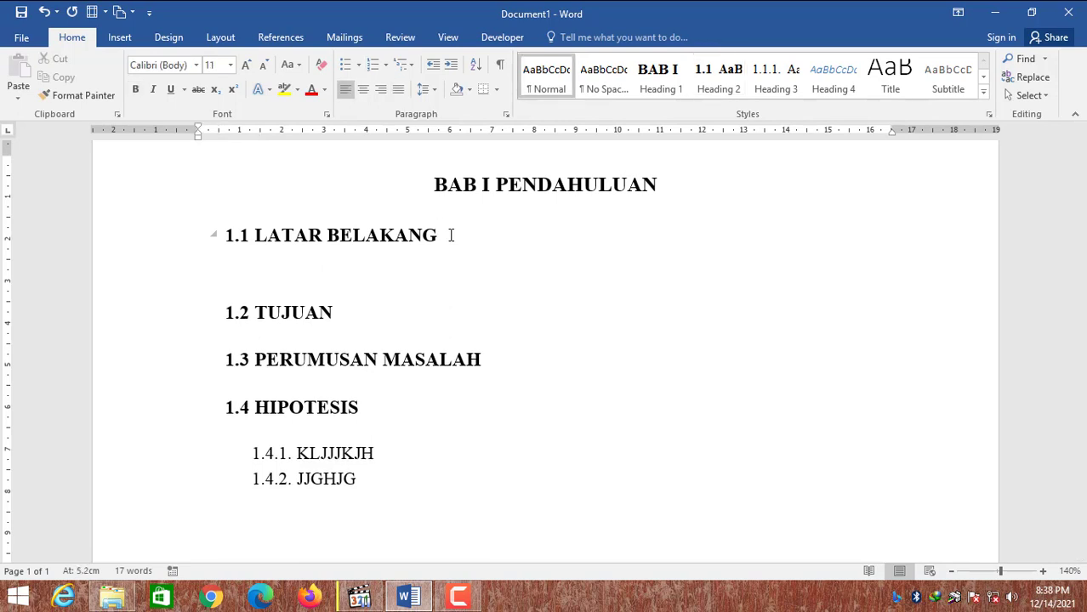
pyautogui.write('GJ GKJJjkljl')
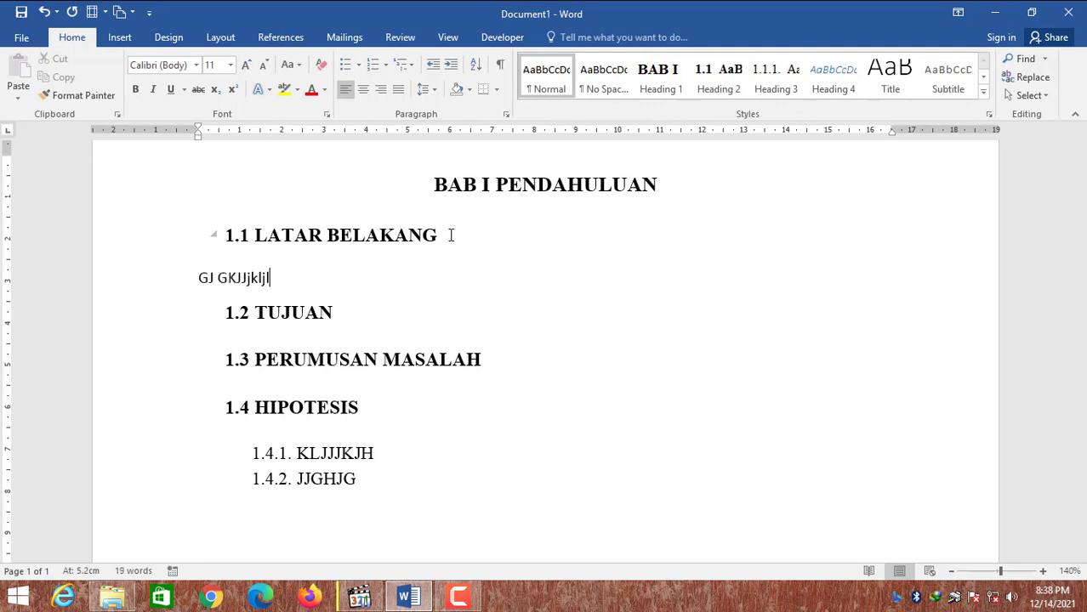
pyautogui.write('jl ljl lkj lkjlj hjgjhg jhg')
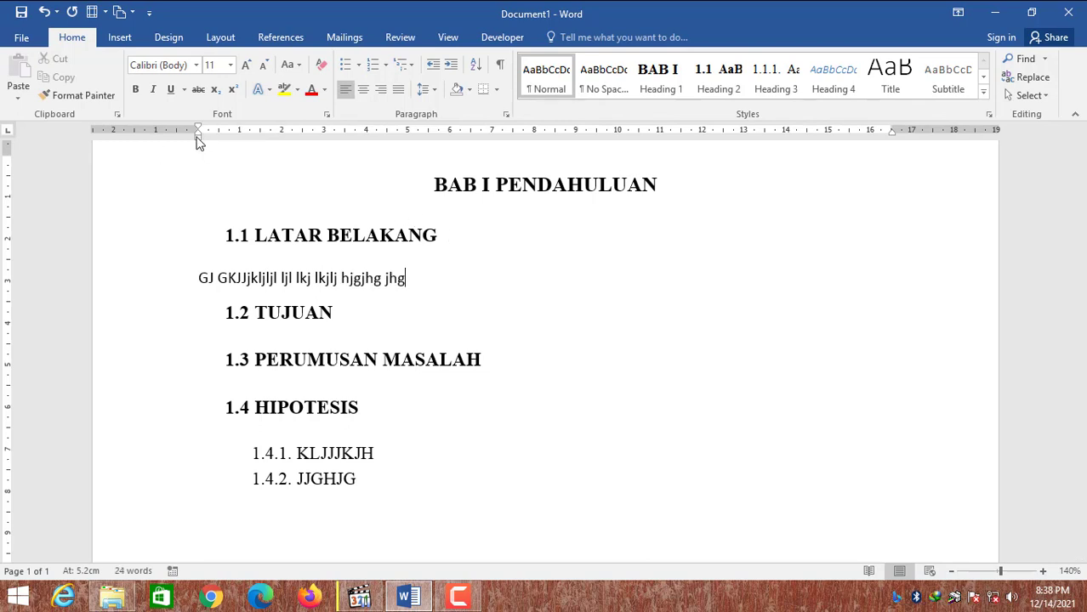
pyautogui.moveTo(196, 138)
pyautogui.mouseDown()
pyautogui.moveTo(263, 155)
pyautogui.moveTo(292, 127)
pyautogui.mouseUp()
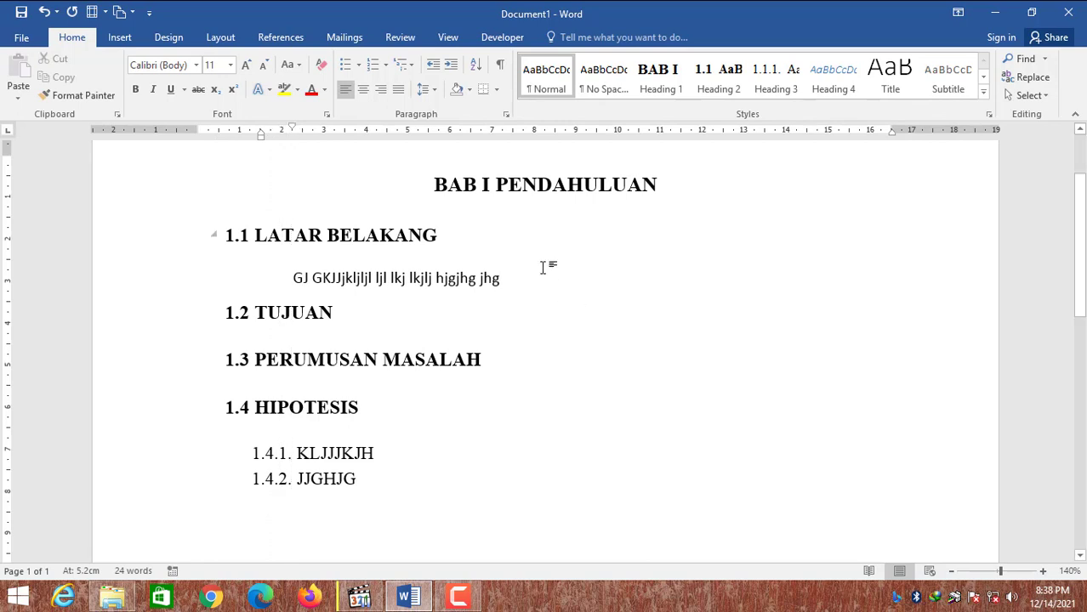
# Step: Continue the indented paragraph under LATAR BELAKANG with filler text until it runs onto a third line
pyautogui.write('jkhj kjhkl hklhk ')
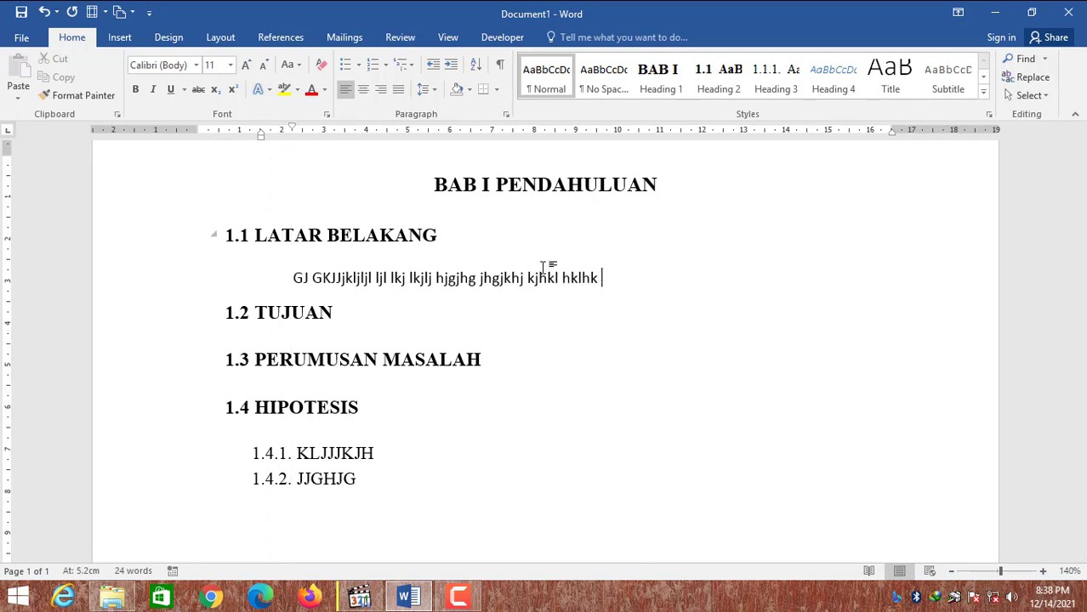
pyautogui.write('kj hklh ghfgdgfdgfd kjhkjh klkhj klj')
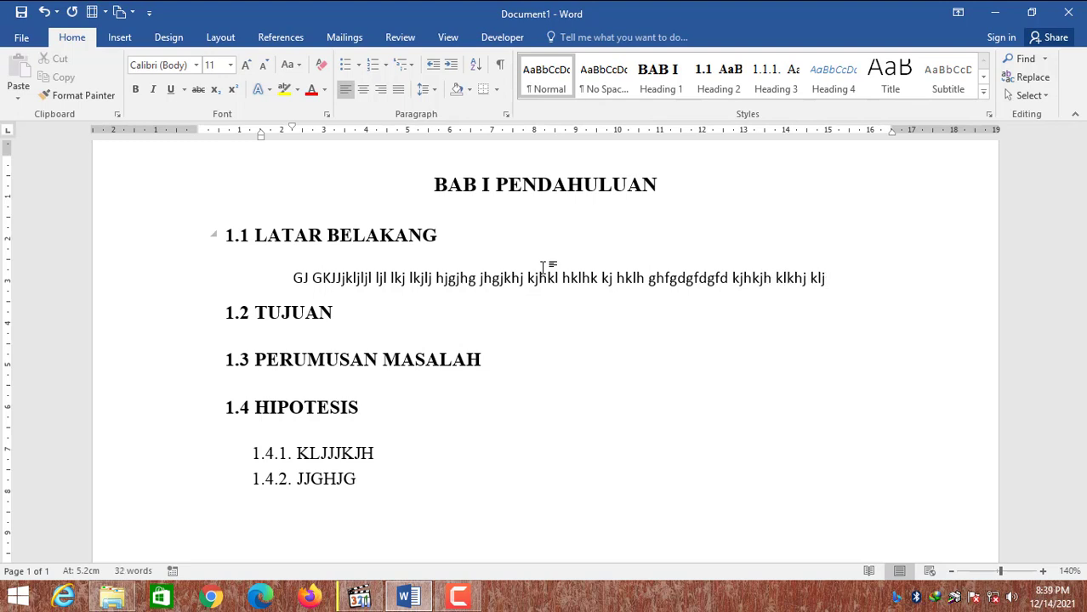
pyautogui.write('hgf jhfhg gfj jghfjh gfhgf')
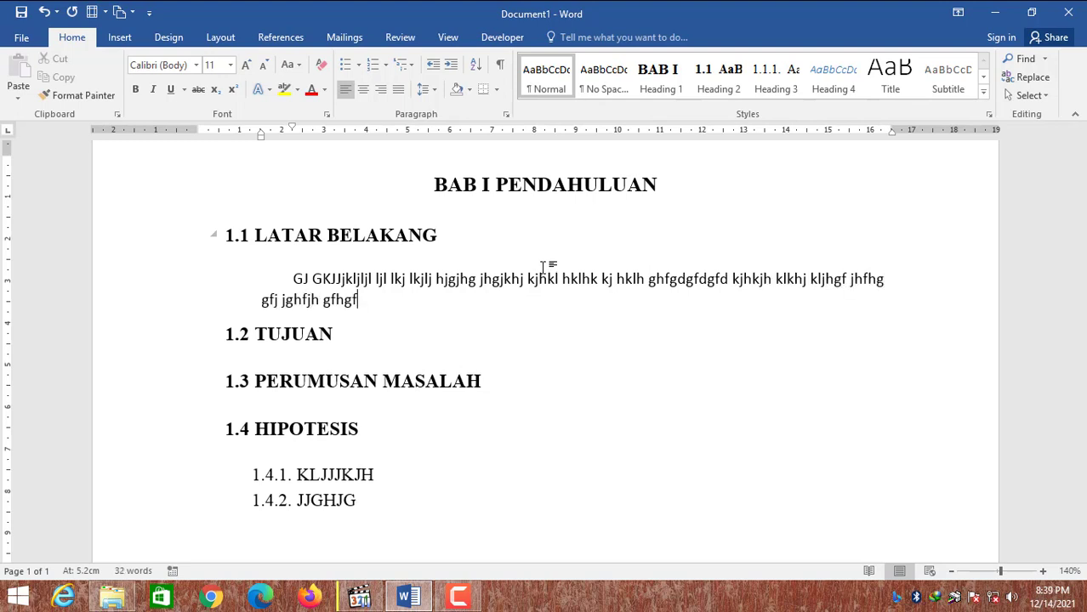
pyautogui.write('hgf  kj hkjh hg fgf')
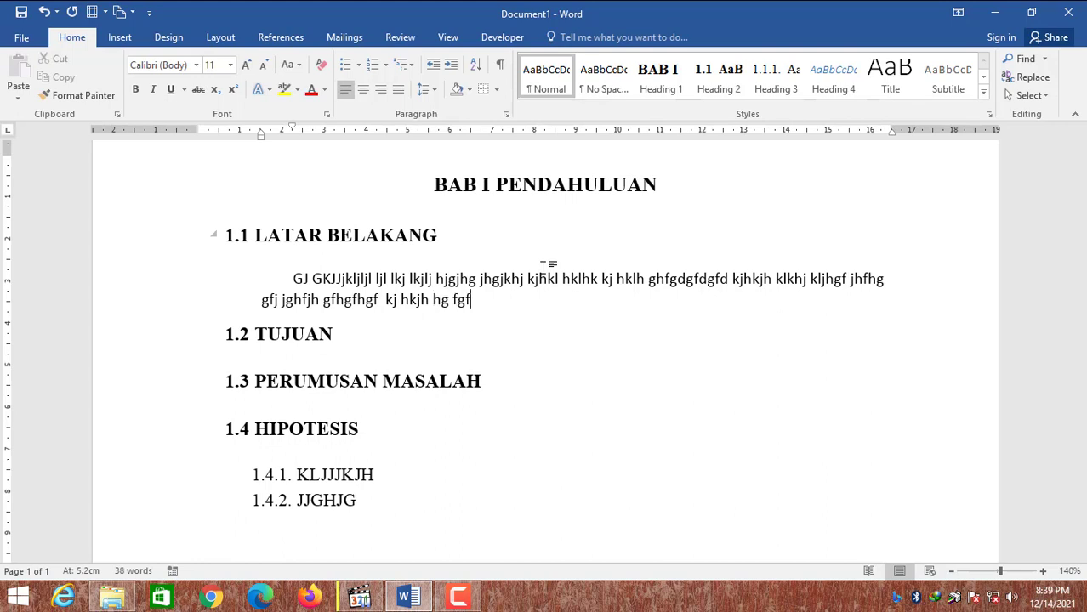
pyautogui.write(' ffghf ghkj gjkdfgh dghfd ;l')
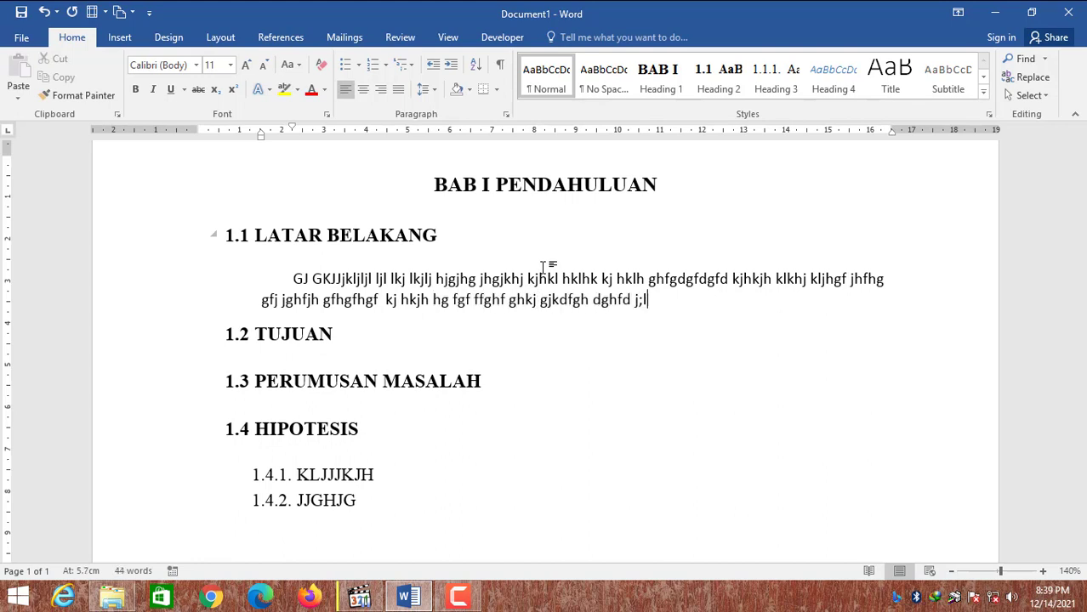
pyautogui.write('kjghf hjfdsdfs')
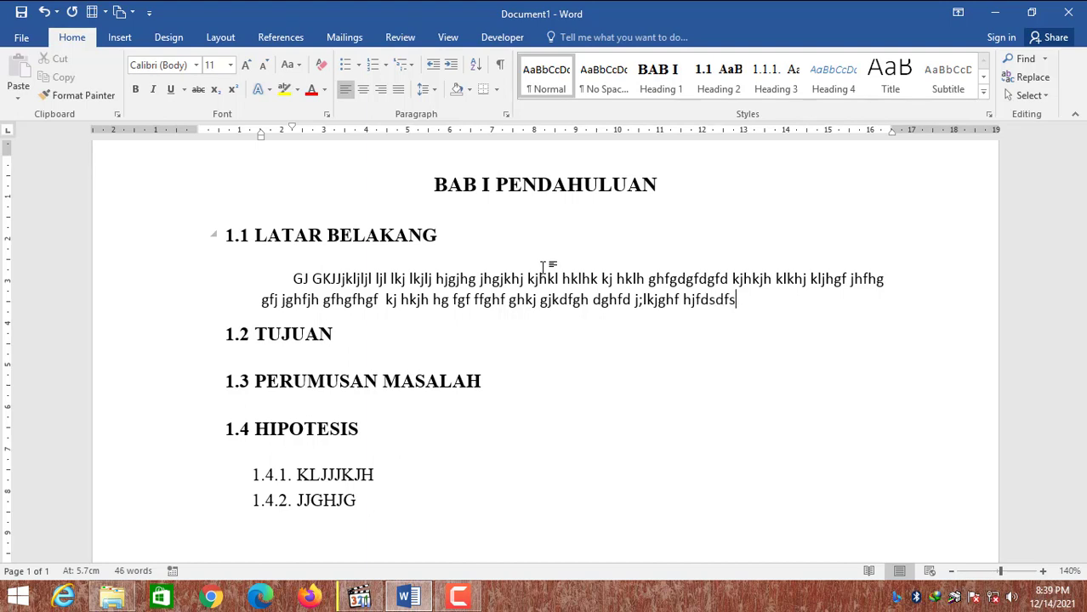
pyautogui.write(' klhjghf jl kj')
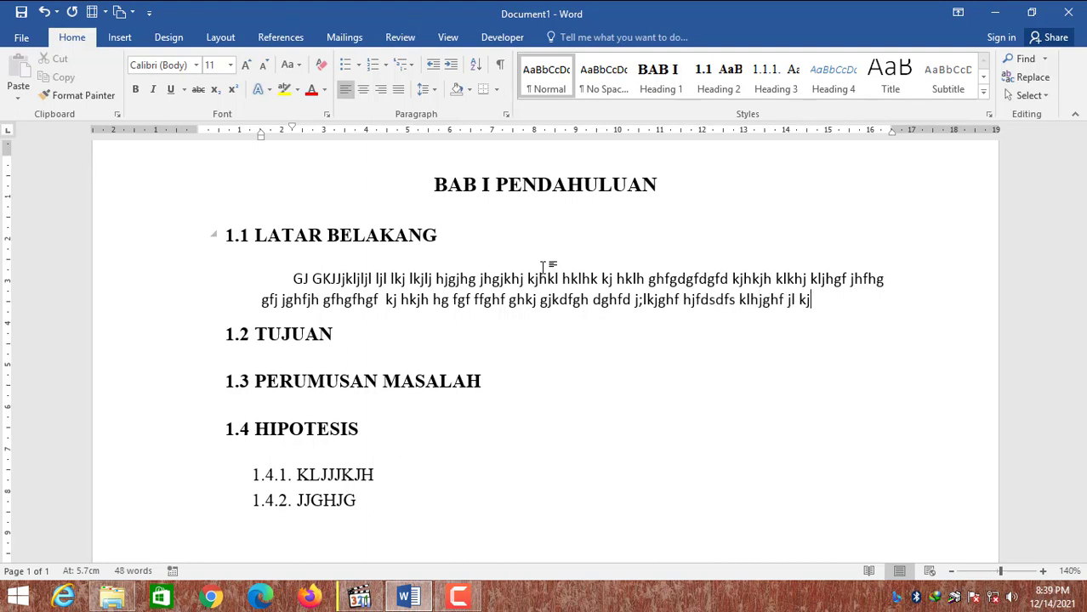
pyautogui.write('ljlgh fghfdfg')
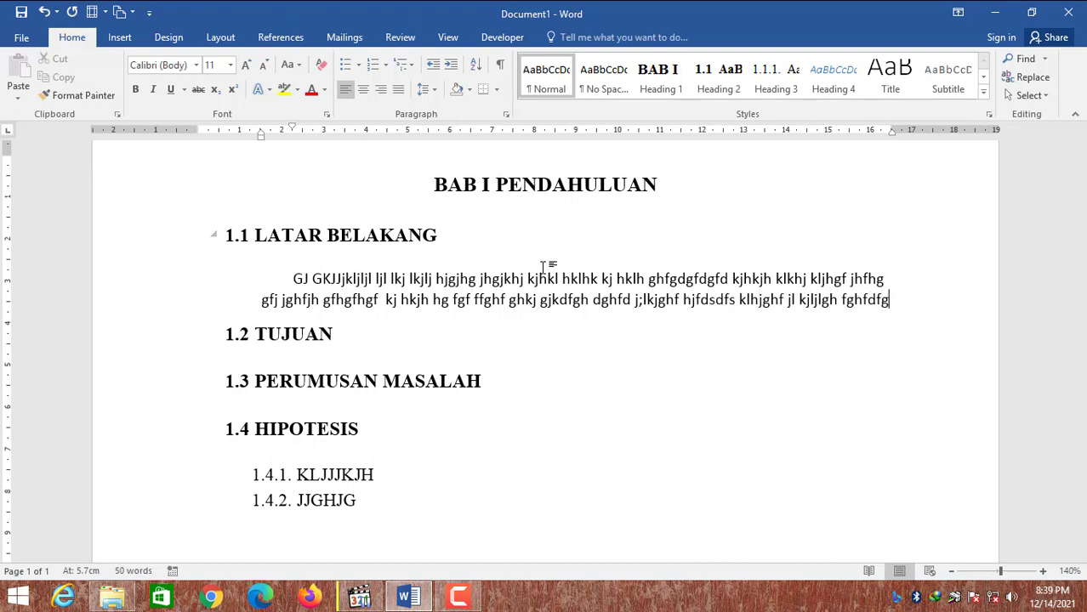
pyautogui.write(' jhkjkjhkk')
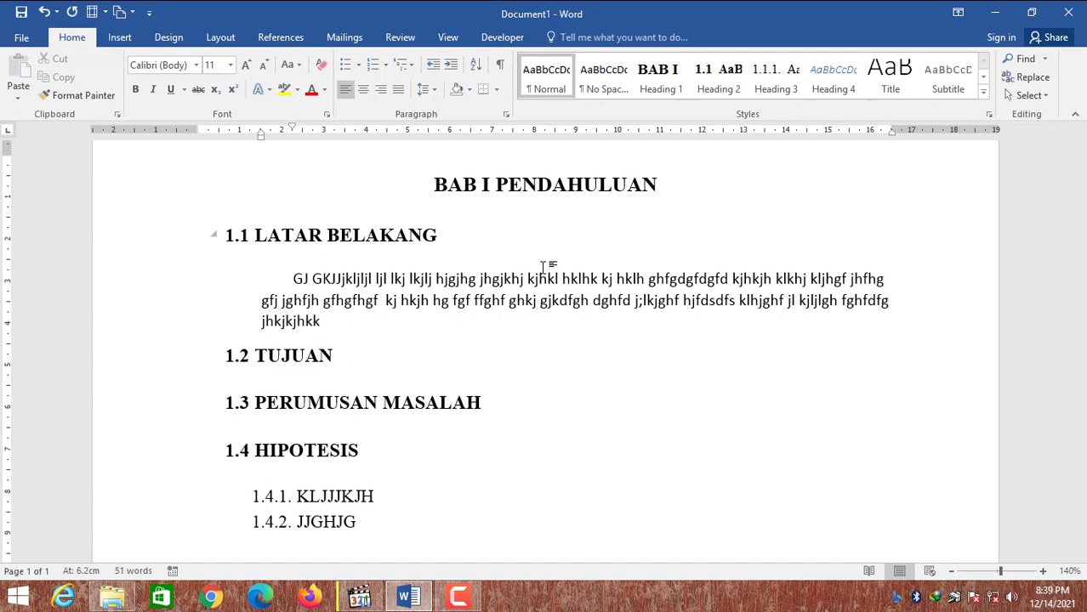
# Step: Extend the filler paragraph under LATAR BELAKANG with more sample text until it reaches a fifth line
pyautogui.write('yuiuioy uiyiuyiuiuynoiu')
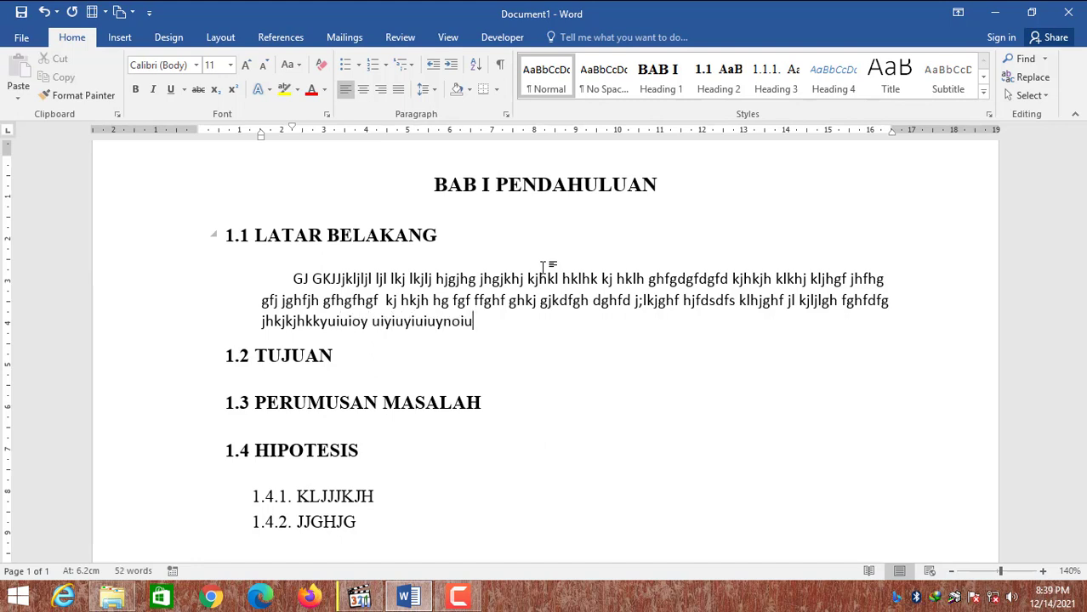
pyautogui.write('g jhgtrytryu  iuofgfhg f')
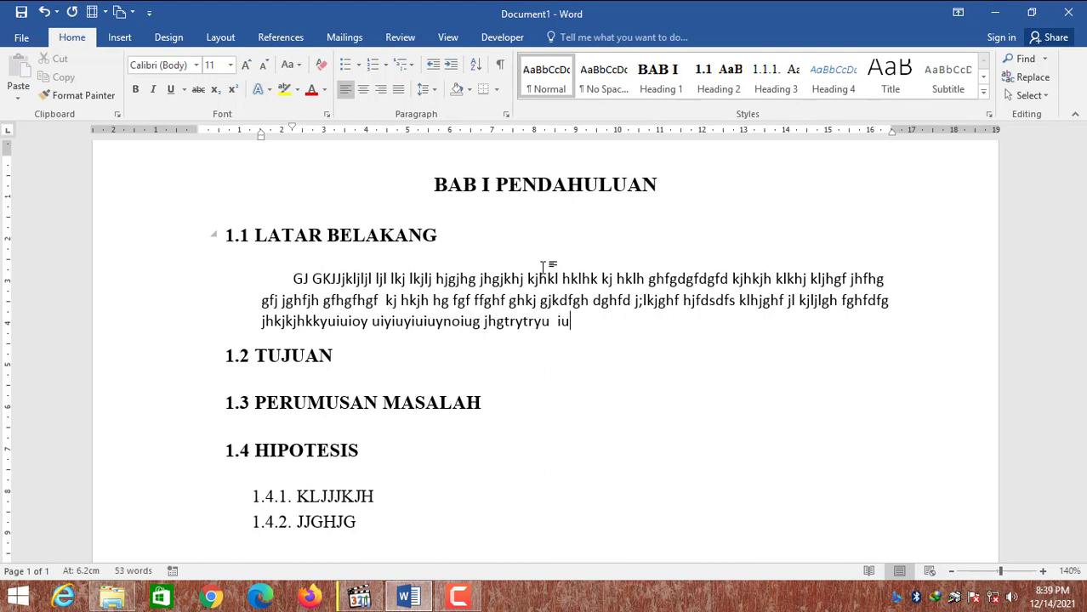
pyautogui.write('kjjlk lkklghfg')
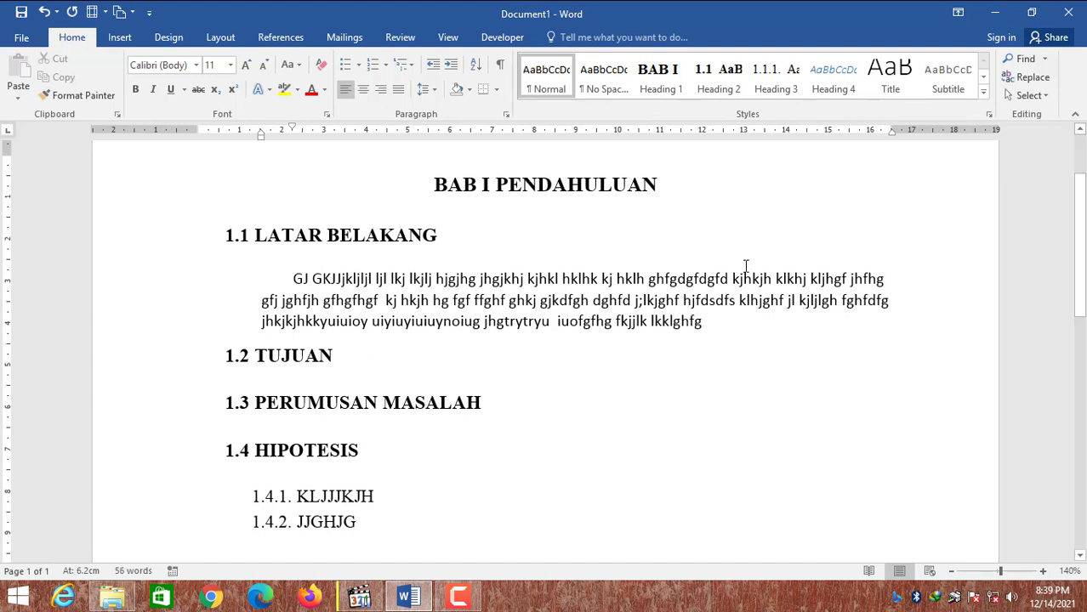
pyautogui.write('g')
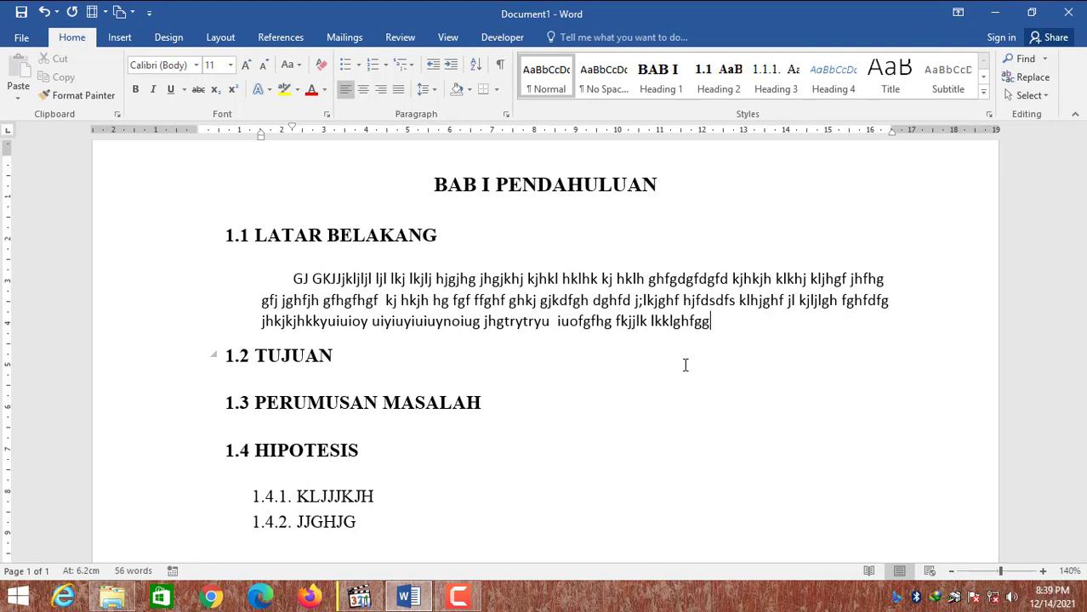
pyautogui.write('hjgjk jhgjjh')
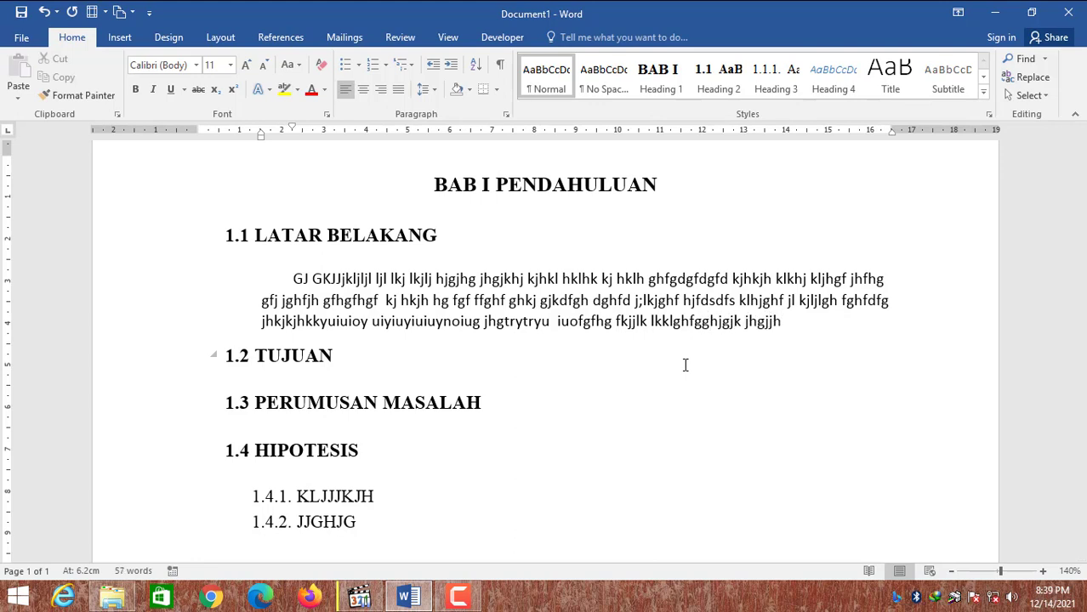
pyautogui.write('gfhjfg jghjghjdgfgfd')
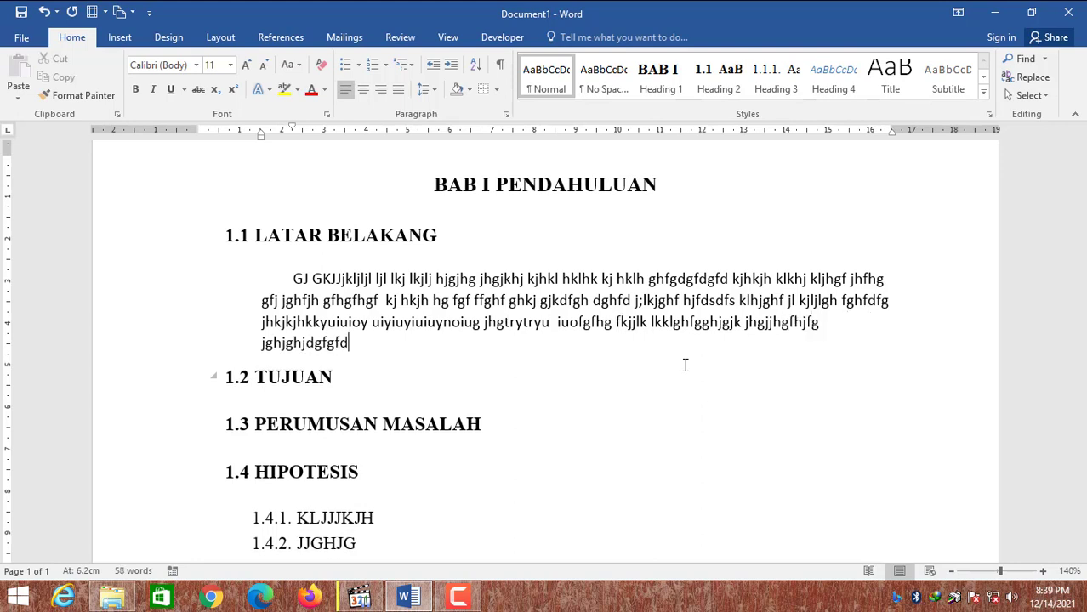
pyautogui.write(' jhgjg kgfdgfhd')
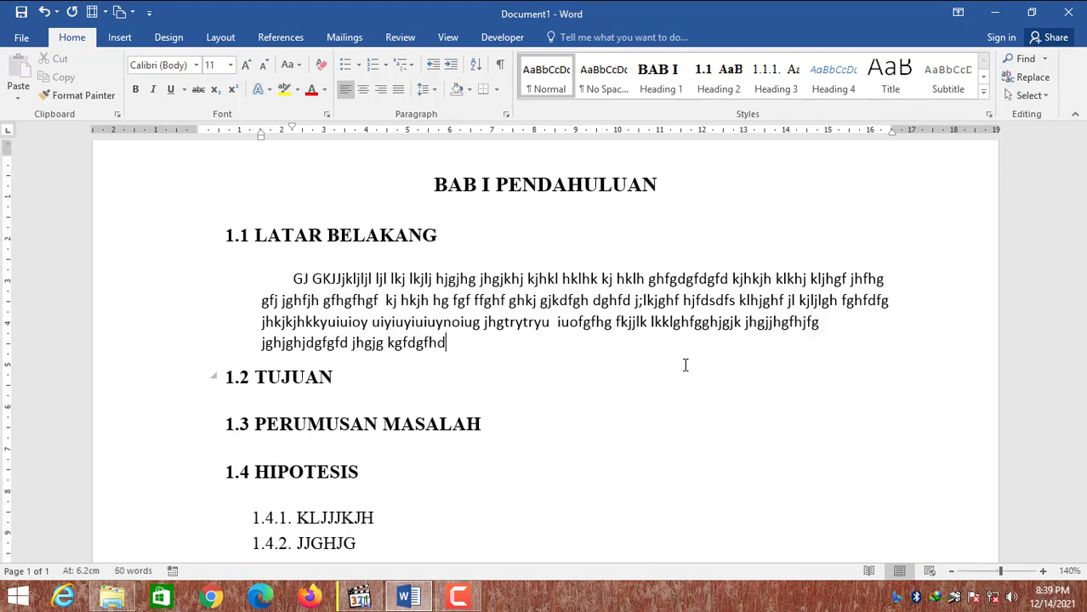
pyautogui.write(' kjkjhkjhkgf  ')
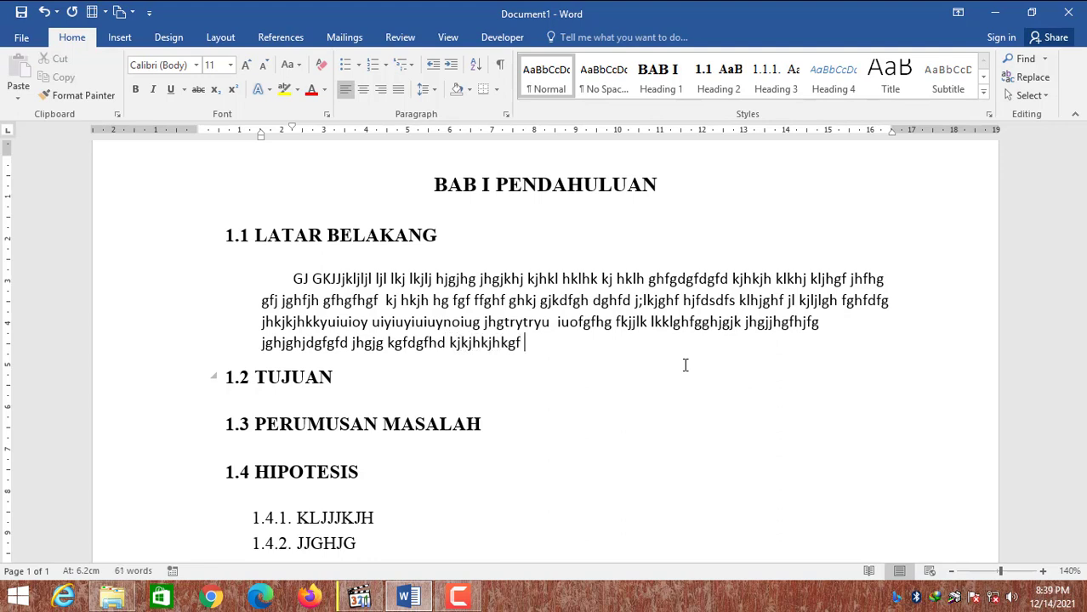
pyautogui.write('ghfhfhfhg hjg')
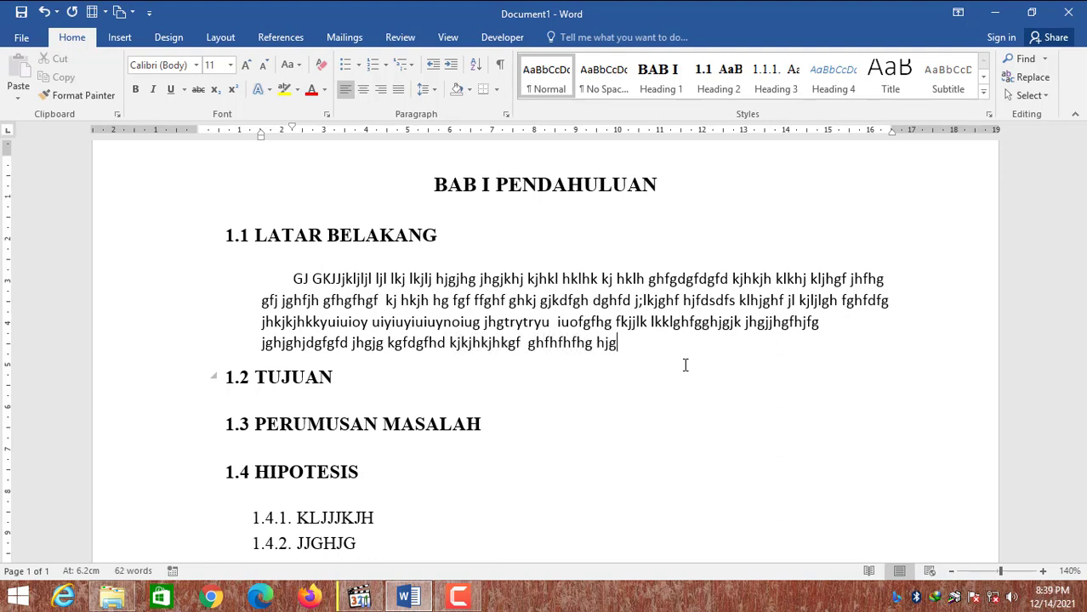
pyautogui.write('jgjh kjhjhgf ')
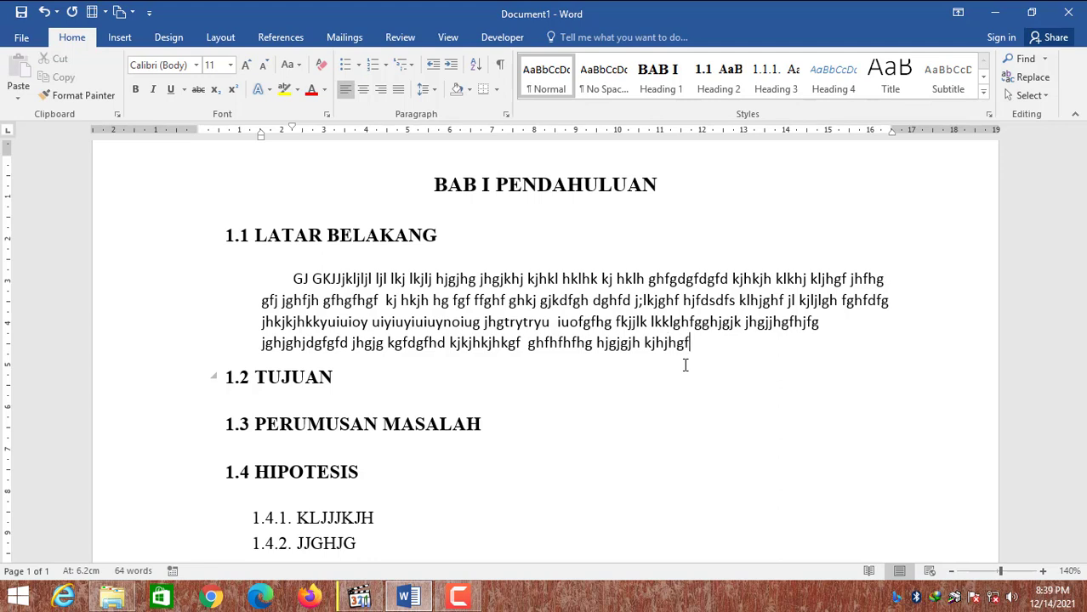
pyautogui.write('hjgjghjgf ')
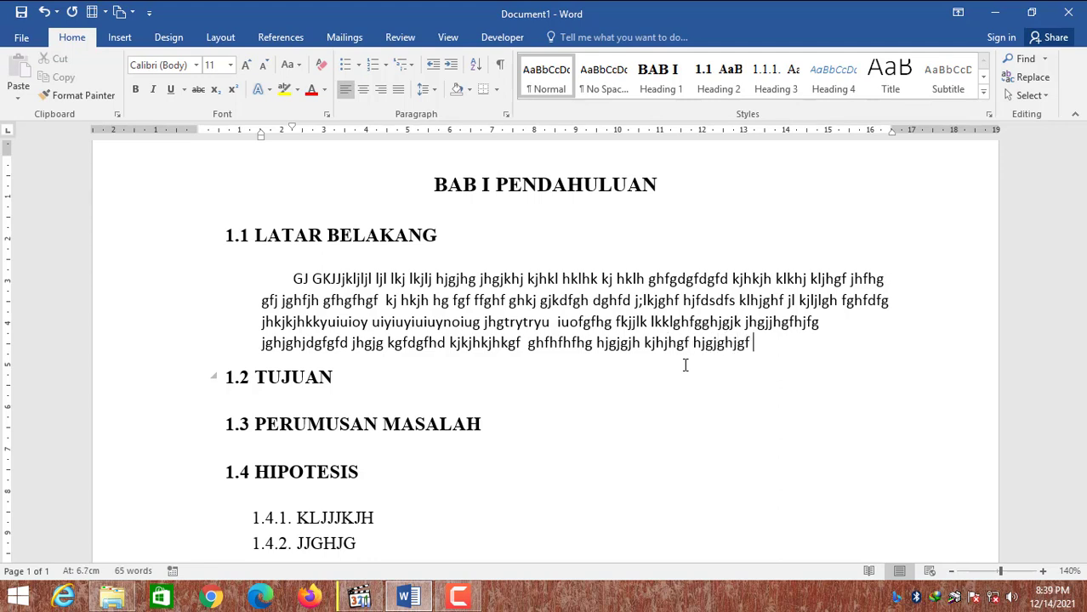
pyautogui.write('djhgjgkfgdghf ')
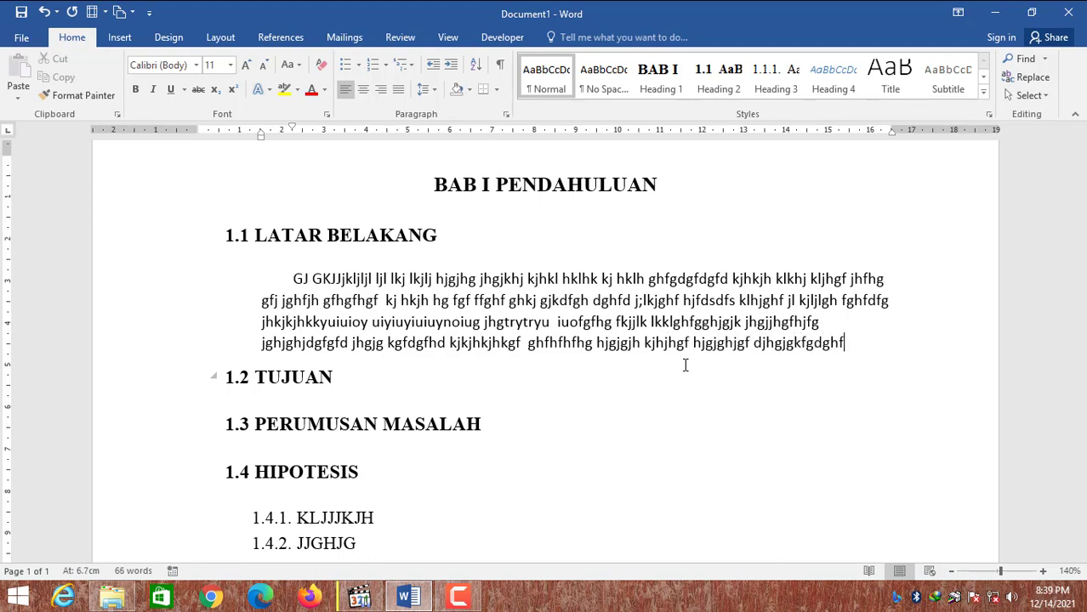
pyautogui.write('hjgjhgfdgdf')
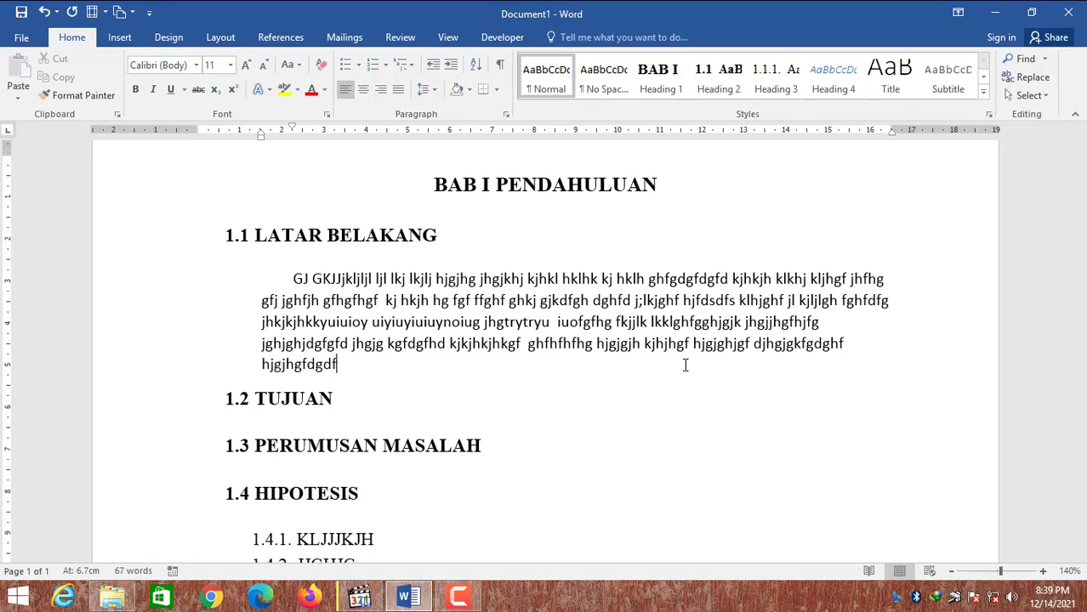
pyautogui.write(' hjgjgj')
# Step: Add a line of filler body text under TUJUAN and indent it about 1.5 cm, with its first line at about 2.25 cm
pyautogui.press('Down')
pyautogui.press('Return')
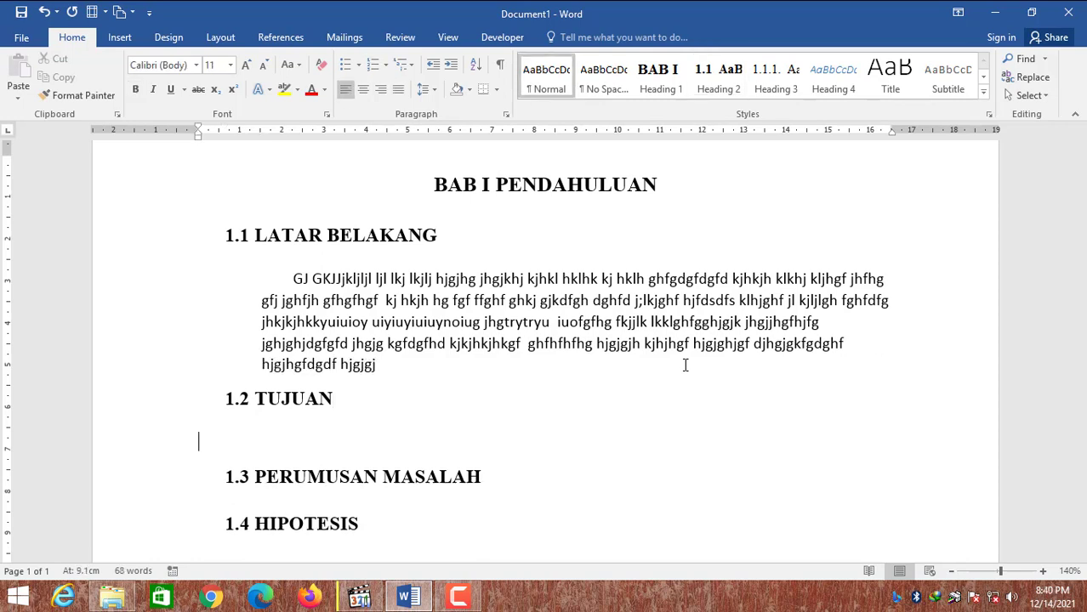
pyautogui.write('g')
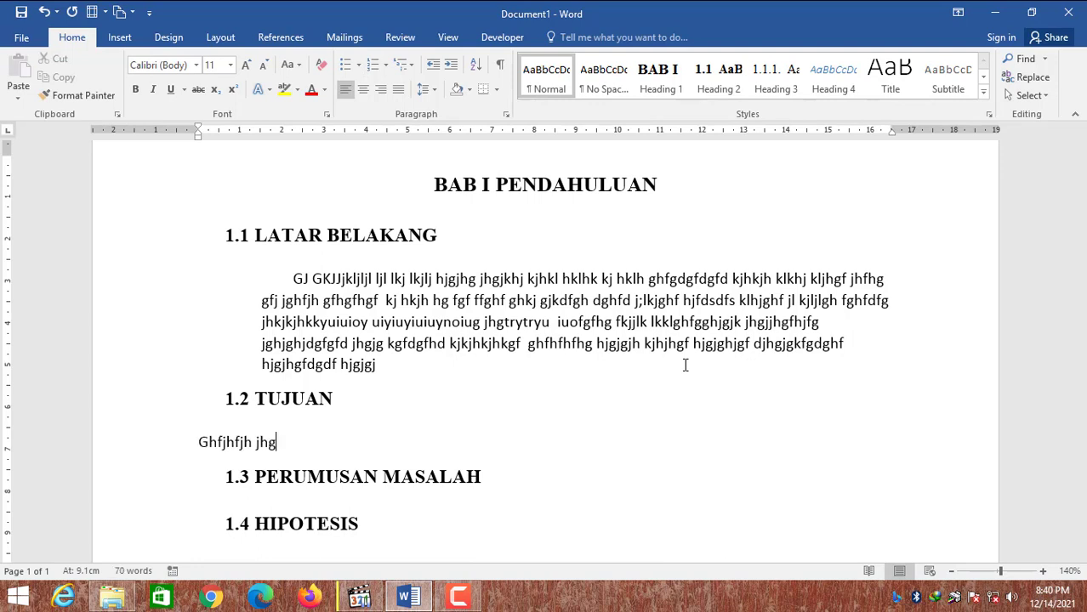
pyautogui.write('hfjhfjh jhg kjg hjiuyiyui')
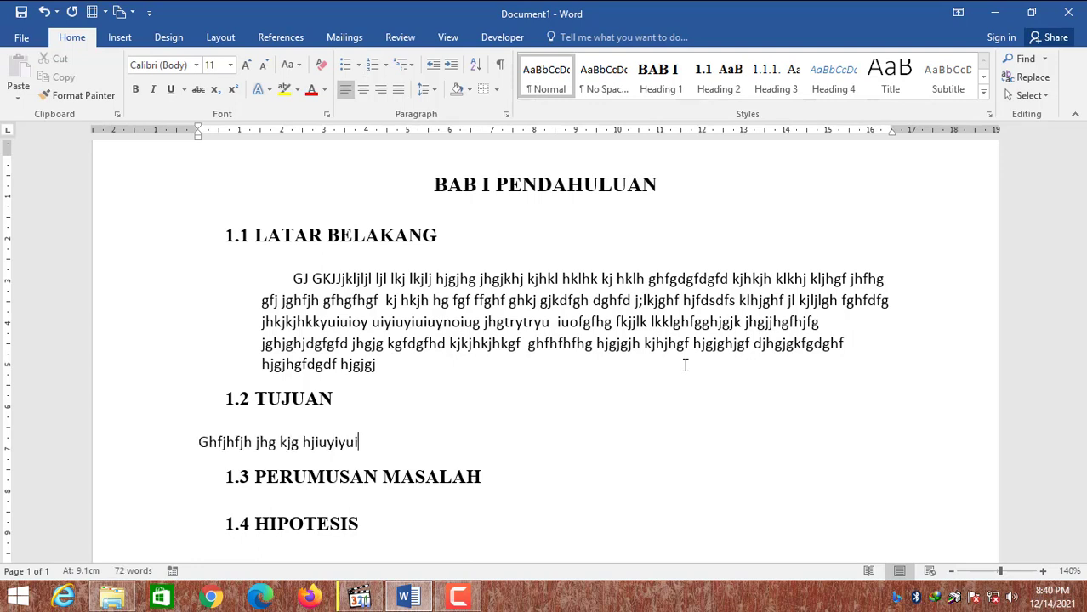
pyautogui.write('y tgutuitui f')
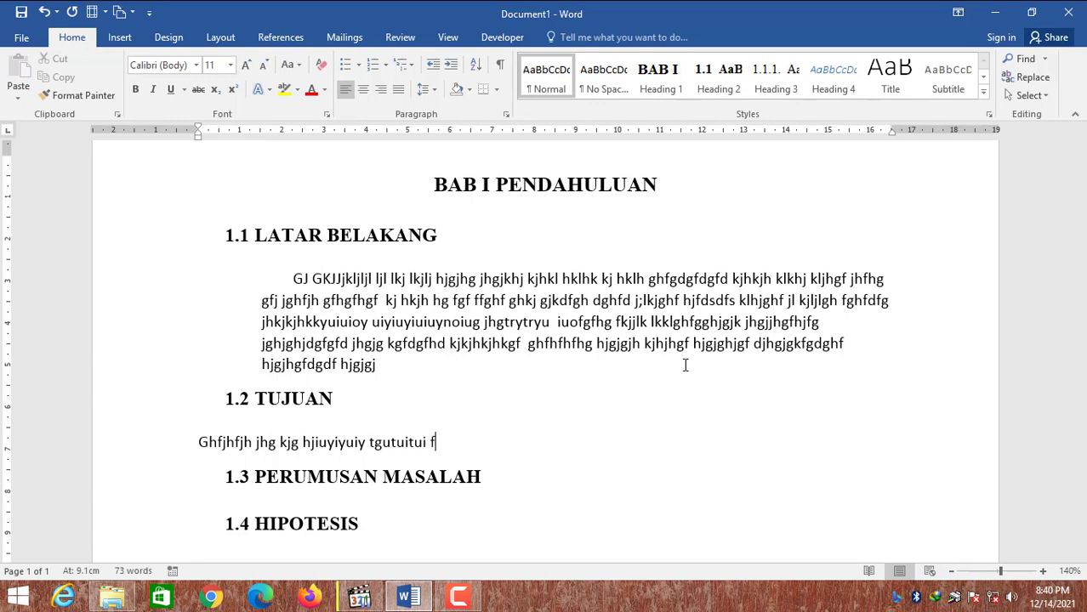
pyautogui.write('ytryr yutu')
pyautogui.moveTo(199, 141)
pyautogui.mouseDown()
pyautogui.moveTo(260, 151)
pyautogui.moveTo(266, 130)
pyautogui.moveTo(294, 131)
pyautogui.mouseUp()
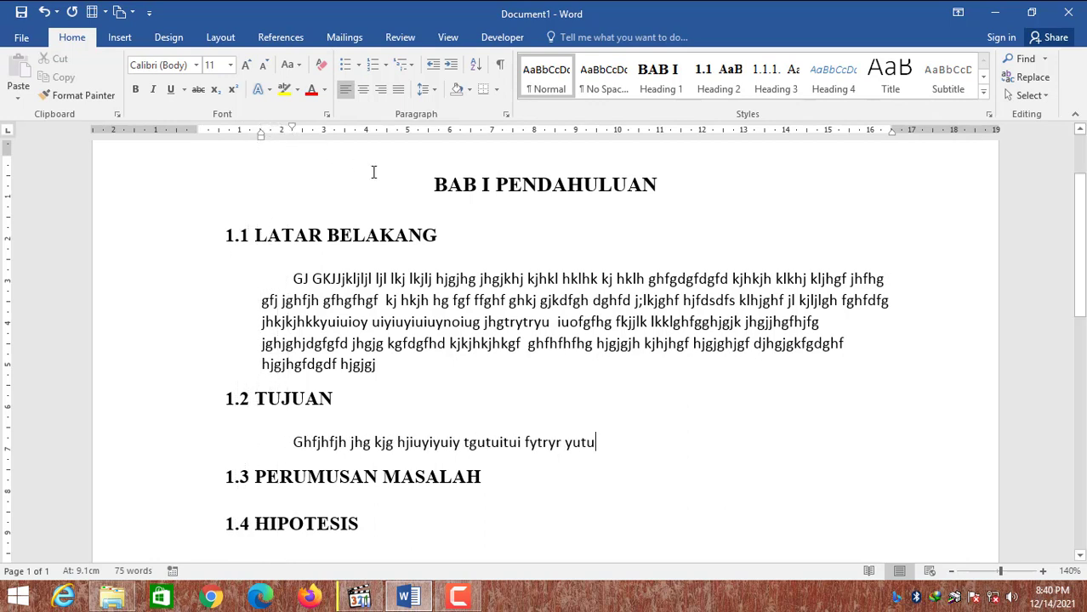